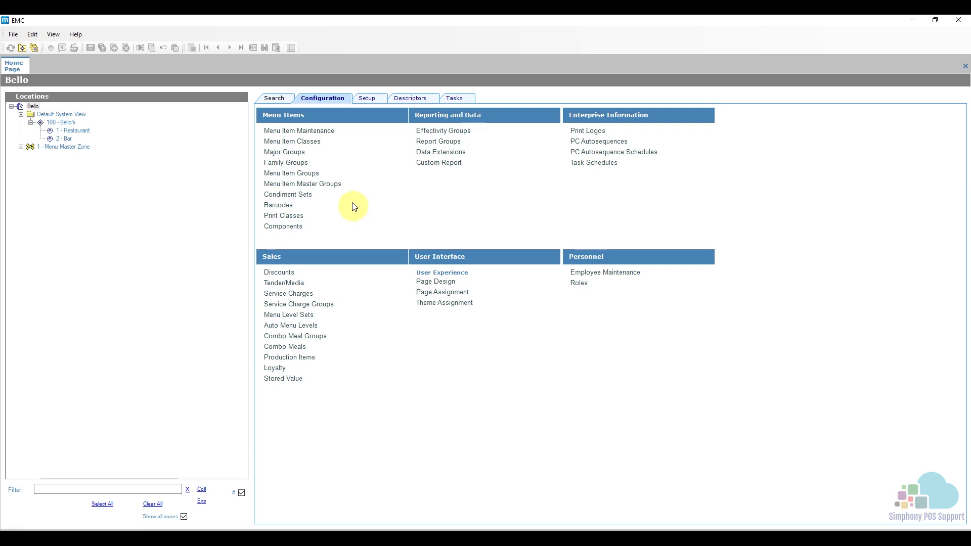
# - Open the R - Meat Temp record (2001) in Menu Item Classes for detailed viewing
pyautogui.click(307, 143)
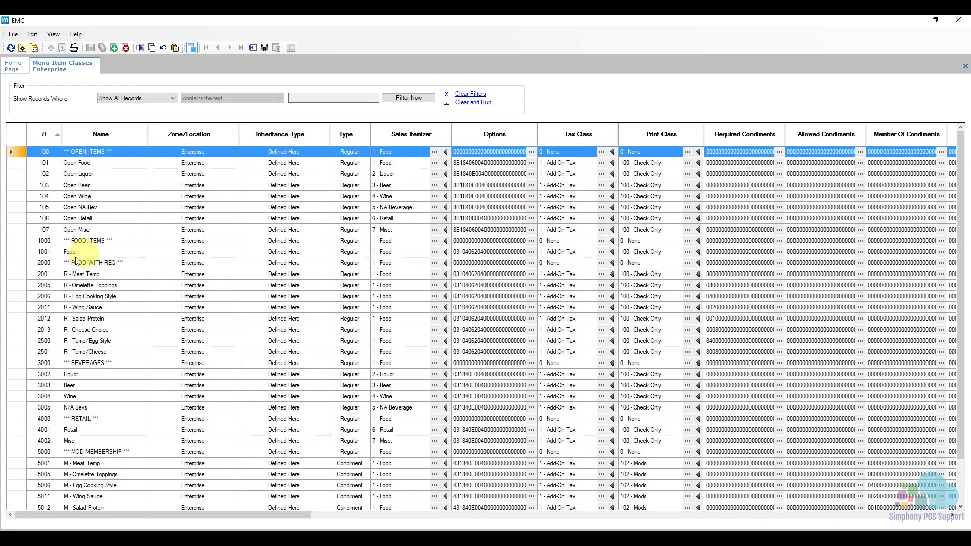
pyautogui.click(20, 274)
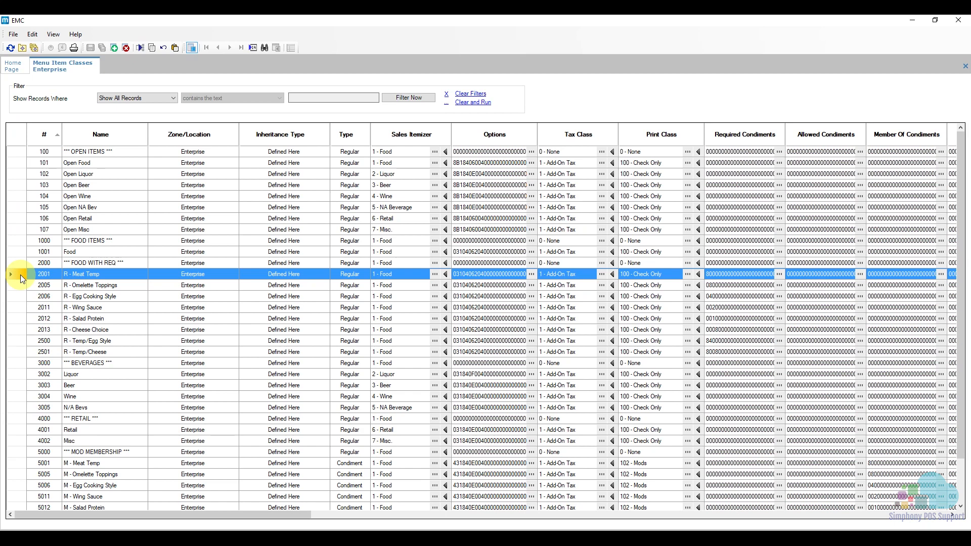
pyautogui.doubleClick(20, 275)
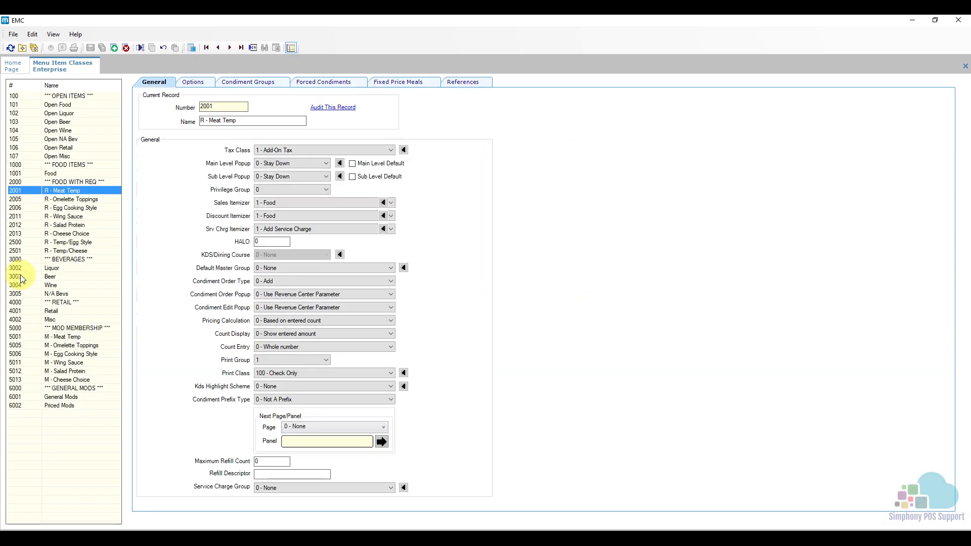
# - Review the required and allowed condiment groups and the forced condiments of the R - Meat Temp class
pyautogui.click(246, 86)
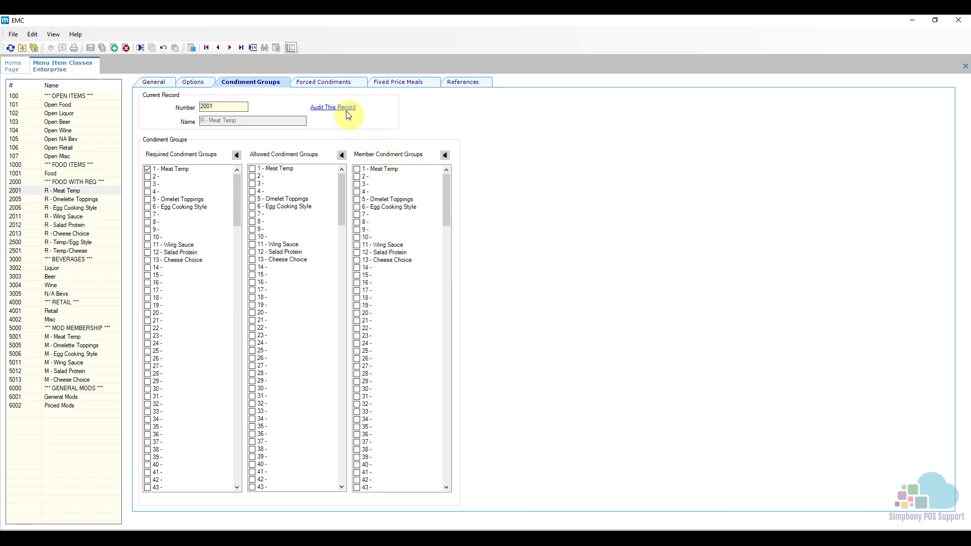
pyautogui.click(328, 84)
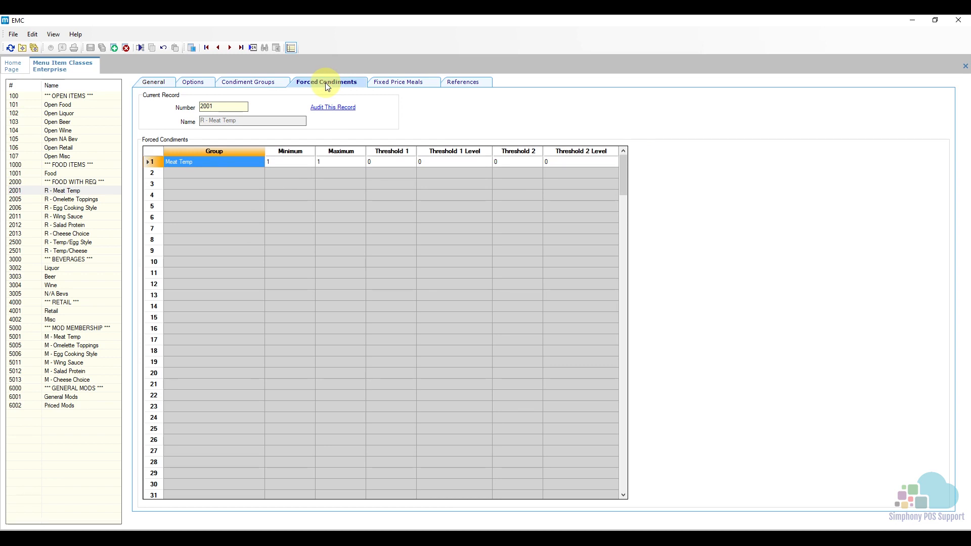
pyautogui.click(259, 81)
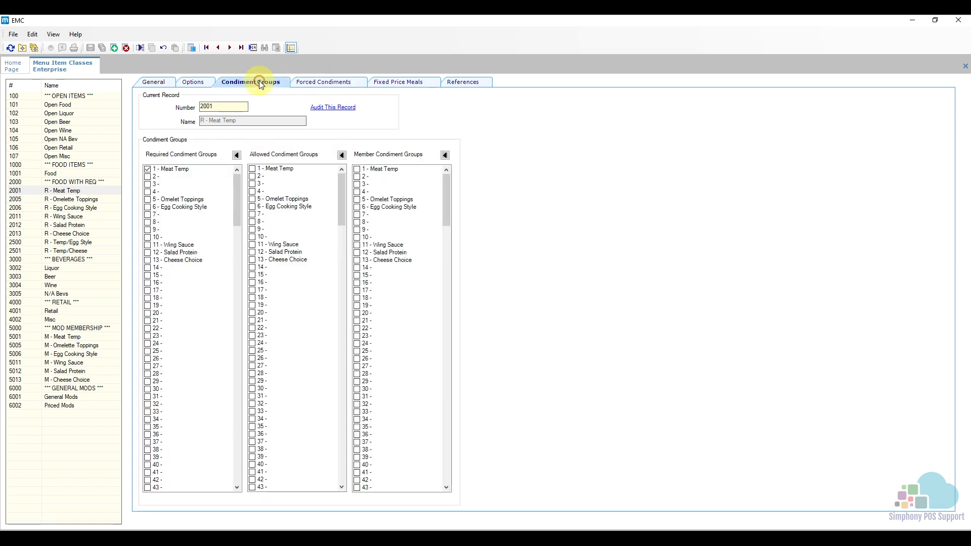
pyautogui.click(285, 146)
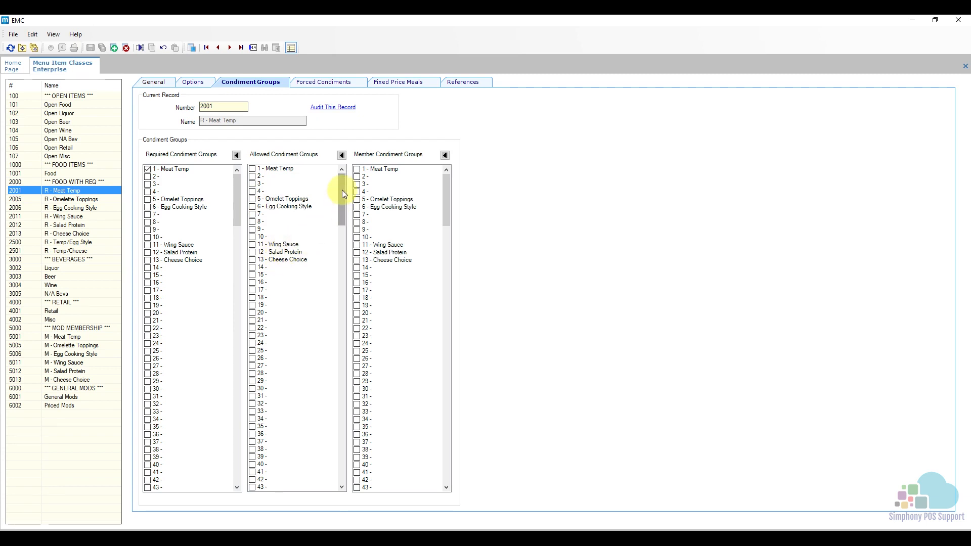
pyautogui.moveTo(342, 189); pyautogui.dragTo(317, 474)
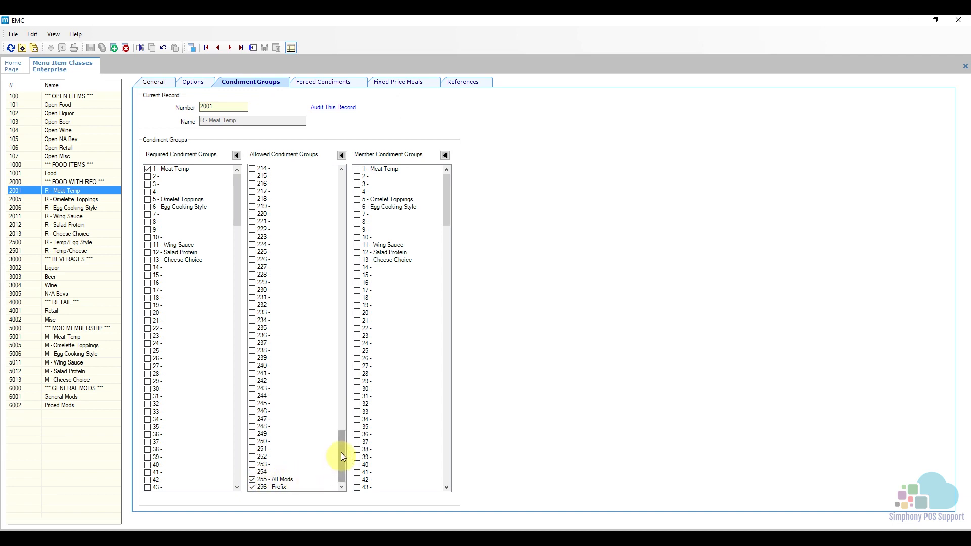
pyautogui.moveTo(341, 456); pyautogui.dragTo(343, 186)
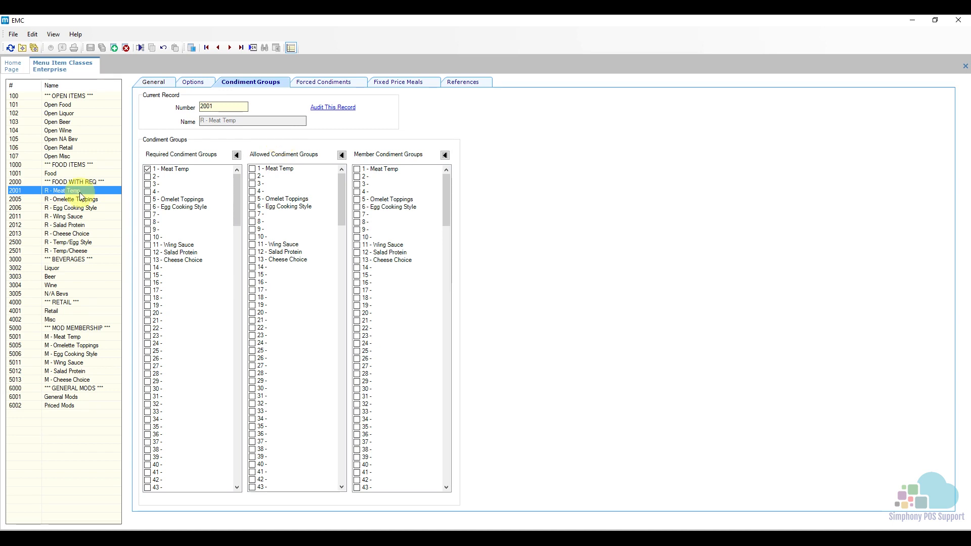
# - Compare the member condiment groups of M - Meat Temp with the required condiment groups of R - Meat Temp
pyautogui.click(71, 338)
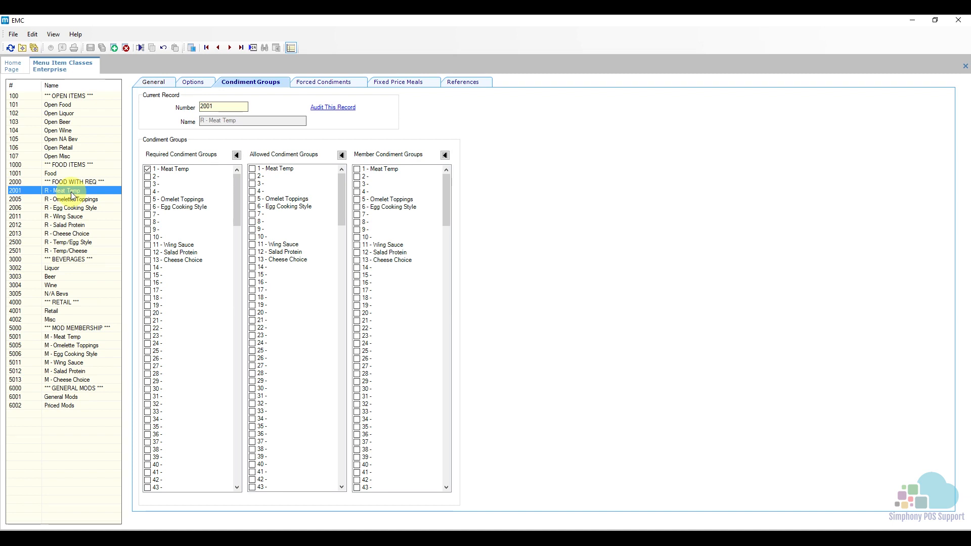
pyautogui.click(76, 339)
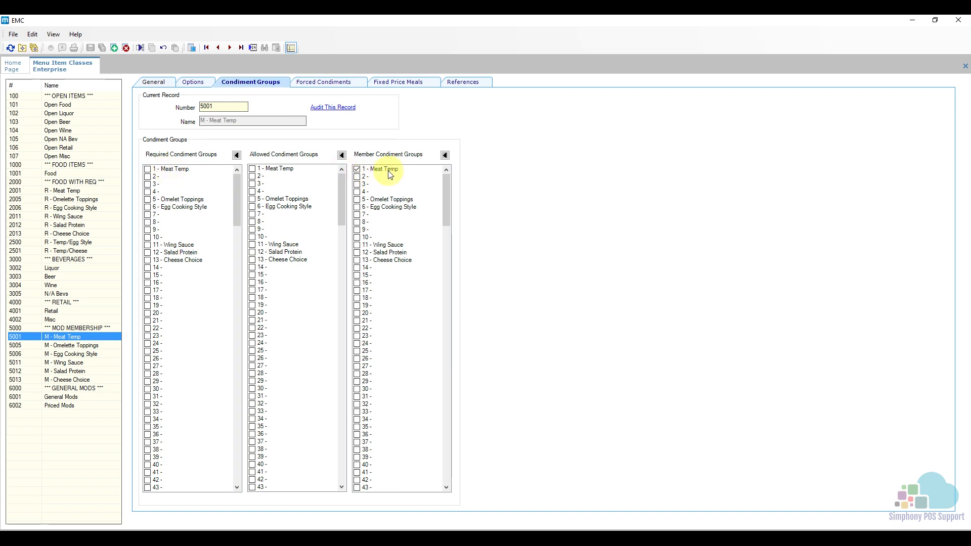
pyautogui.click(90, 190)
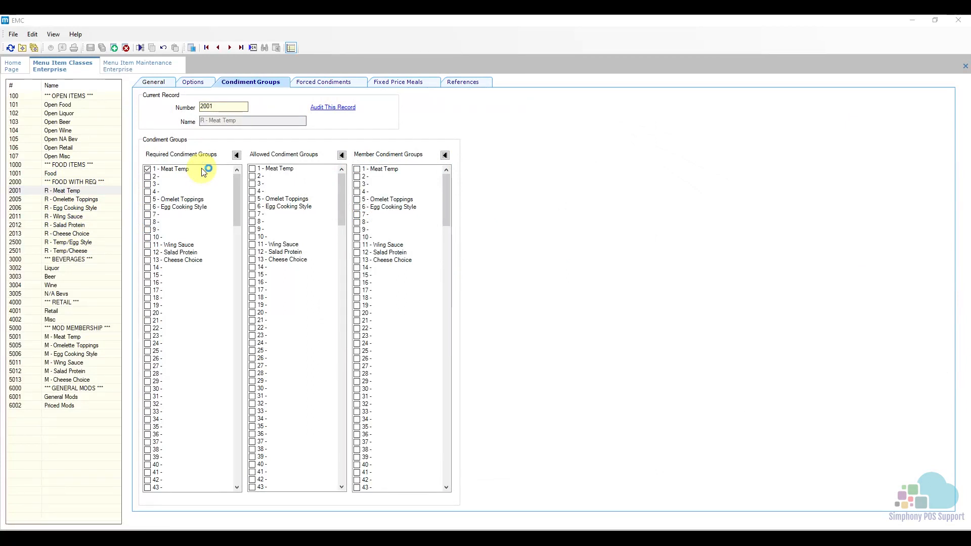
# - View the definition records in Menu Item Maintenance and select Grilled Filet to check its menu item class
pyautogui.click(154, 69)
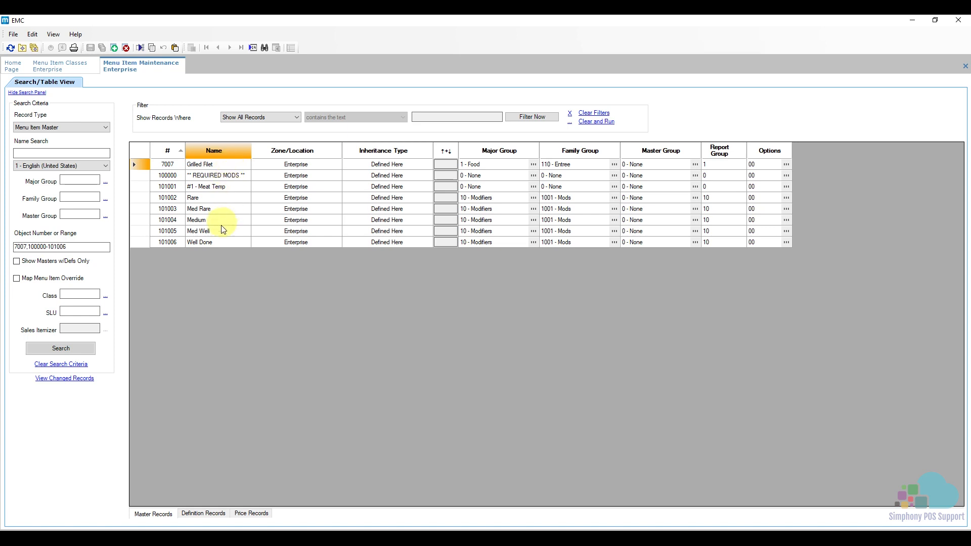
pyautogui.click(205, 514)
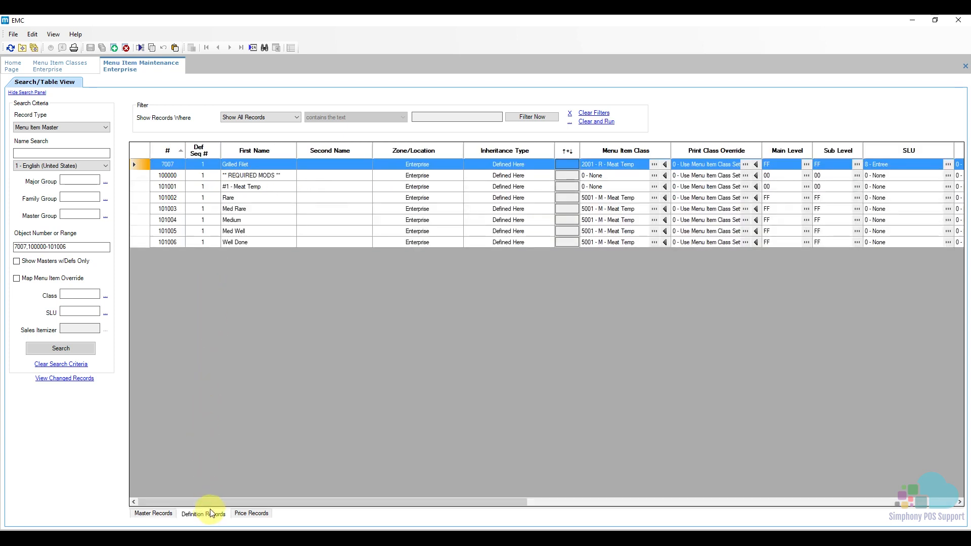
pyautogui.click(283, 165)
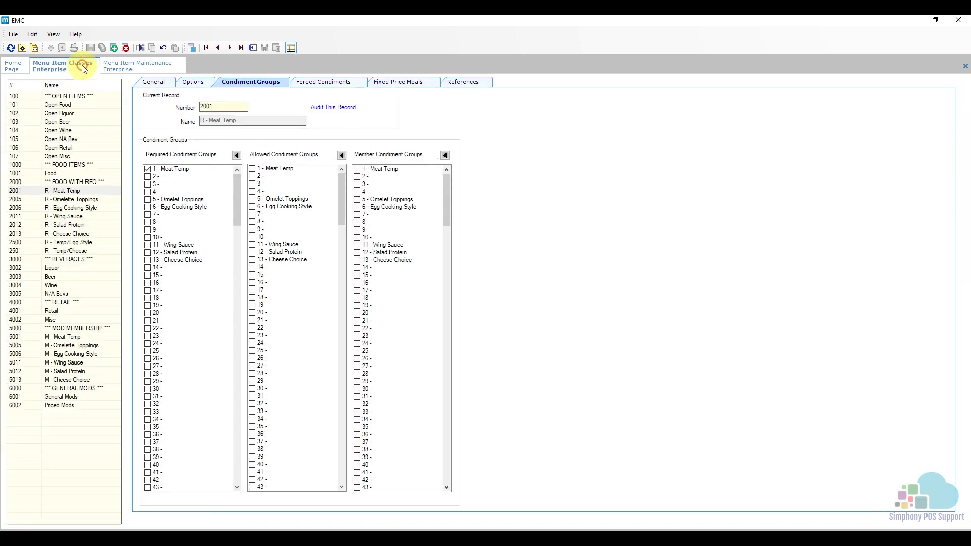
# - Split Menu Item Classes into a new vertical tab group and show Menu Item Maintenance beside it
pyautogui.click(83, 67)
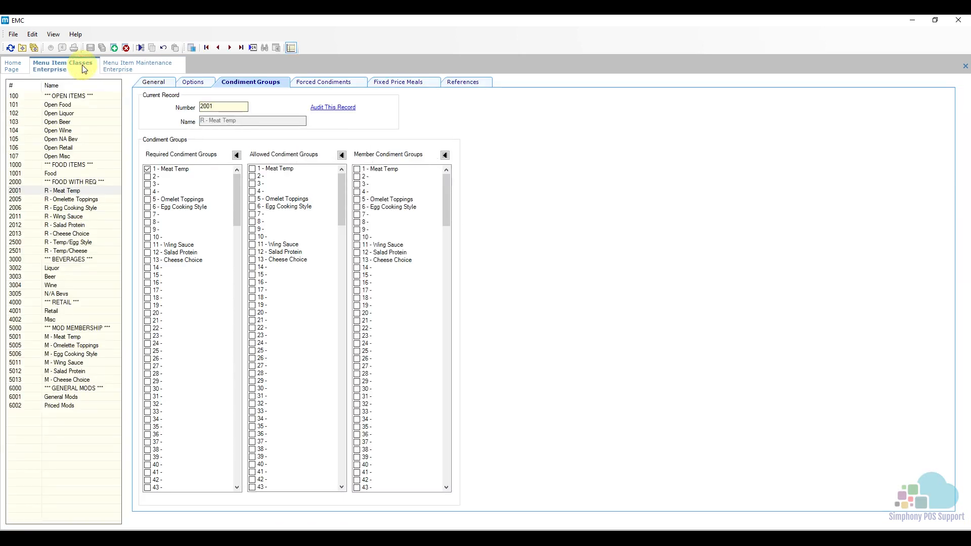
pyautogui.rightClick(84, 69)
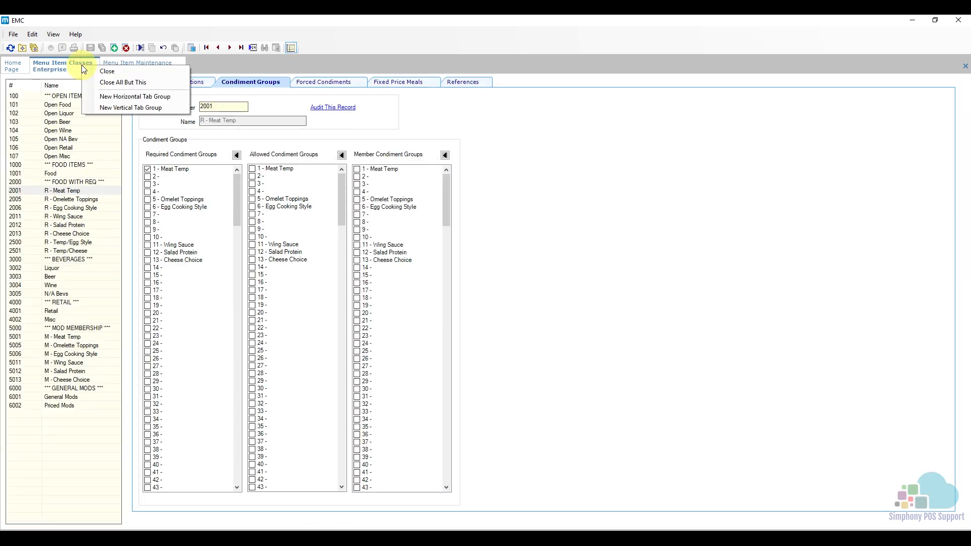
pyautogui.click(129, 109)
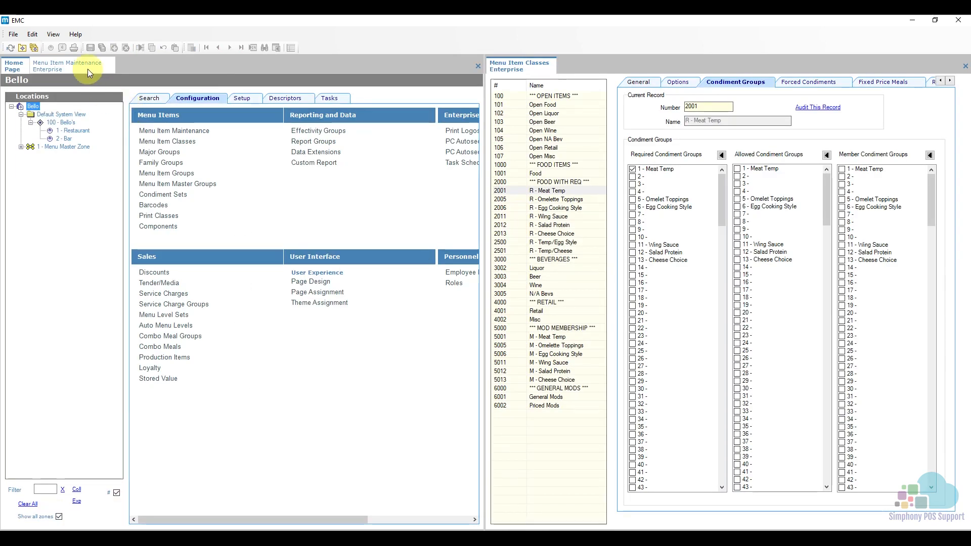
pyautogui.click(87, 69)
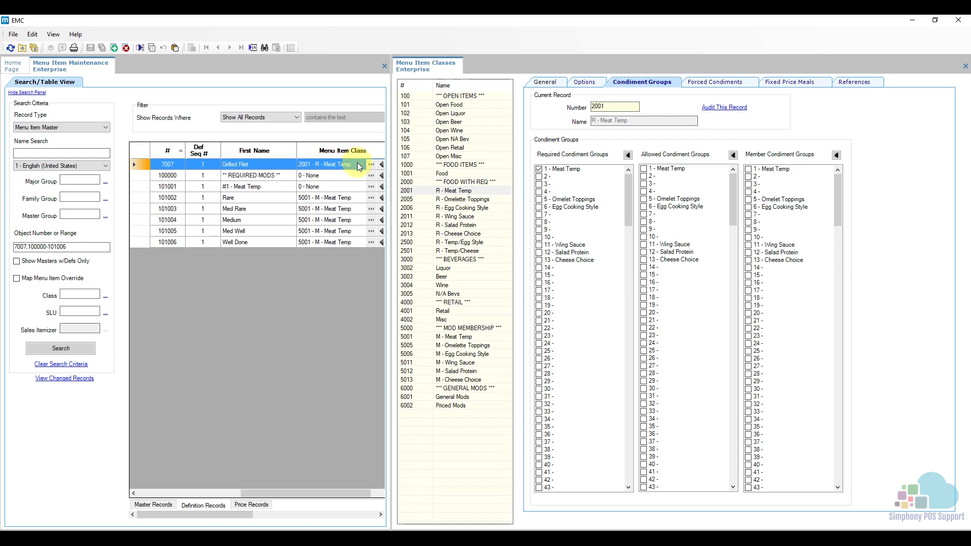
# - Compare Grilled Filet's R - Meat Temp required group with the M - Meat Temp membership used by the Rare modifier
pyautogui.click(454, 191)
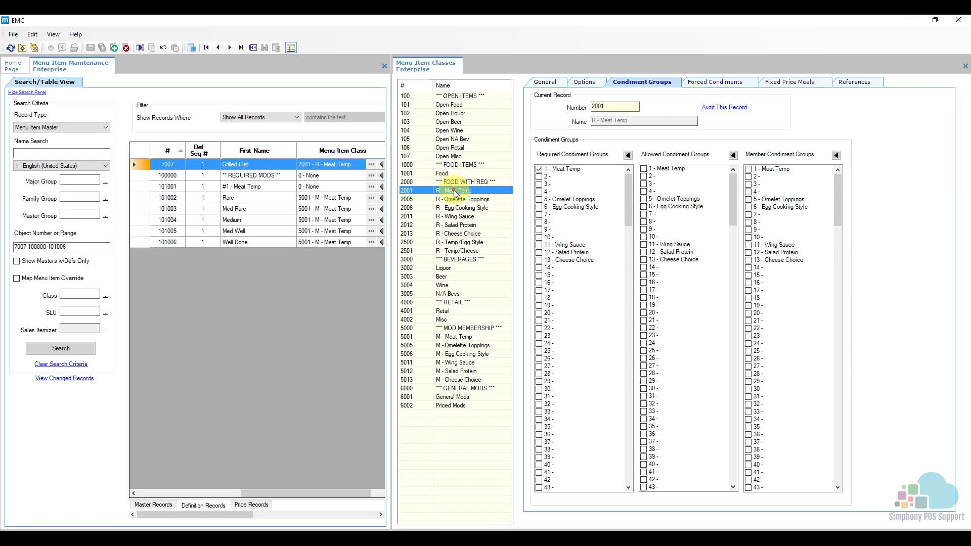
pyautogui.click(540, 170)
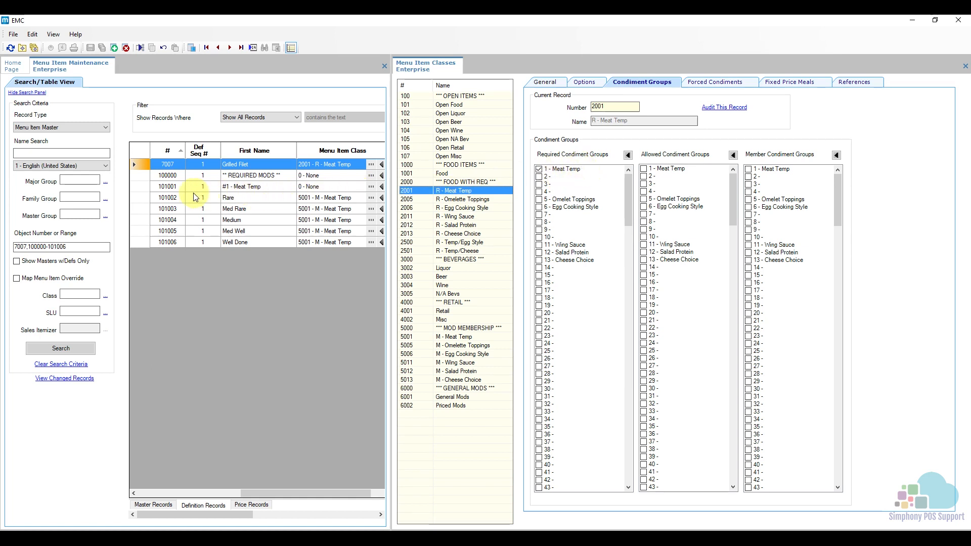
pyautogui.click(141, 200)
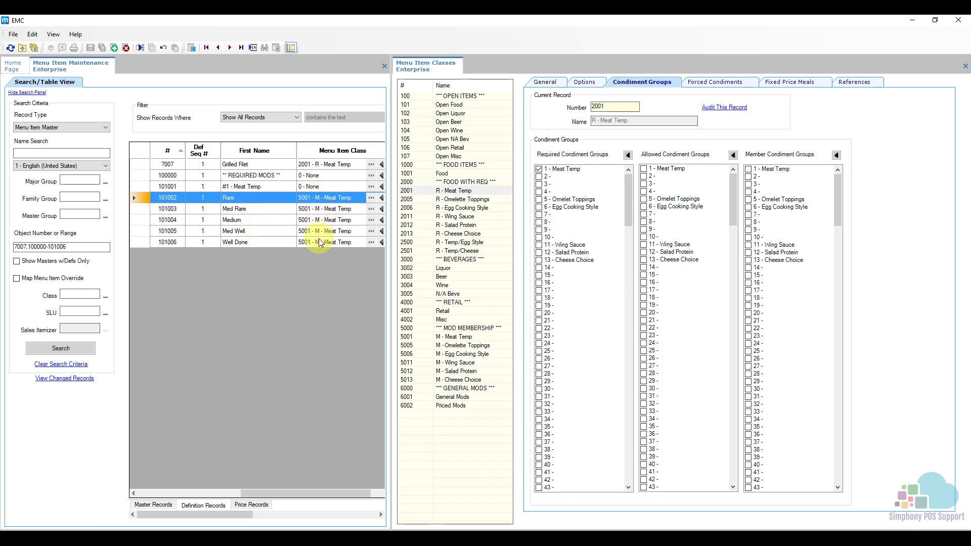
pyautogui.click(474, 338)
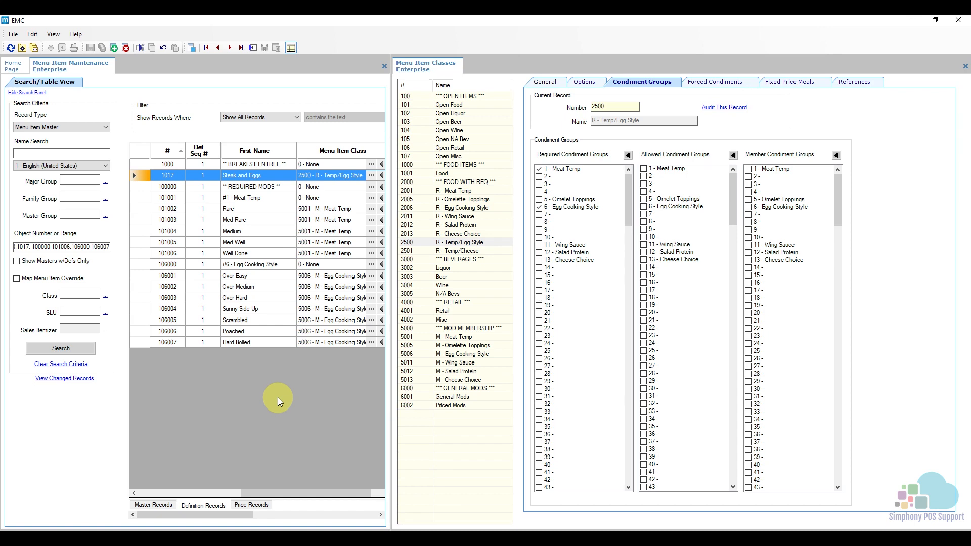
# - Check the meat temperature and egg style modifiers' member groups against the R - Temp/Egg Style required groups used by Steak and Eggs
pyautogui.click(141, 265)
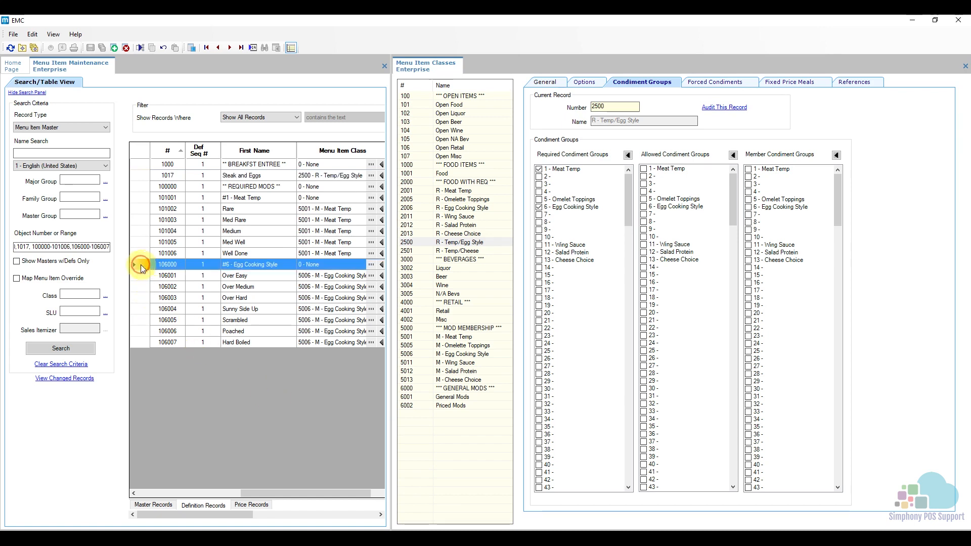
pyautogui.moveTo(141, 265); pyautogui.dragTo(146, 341)
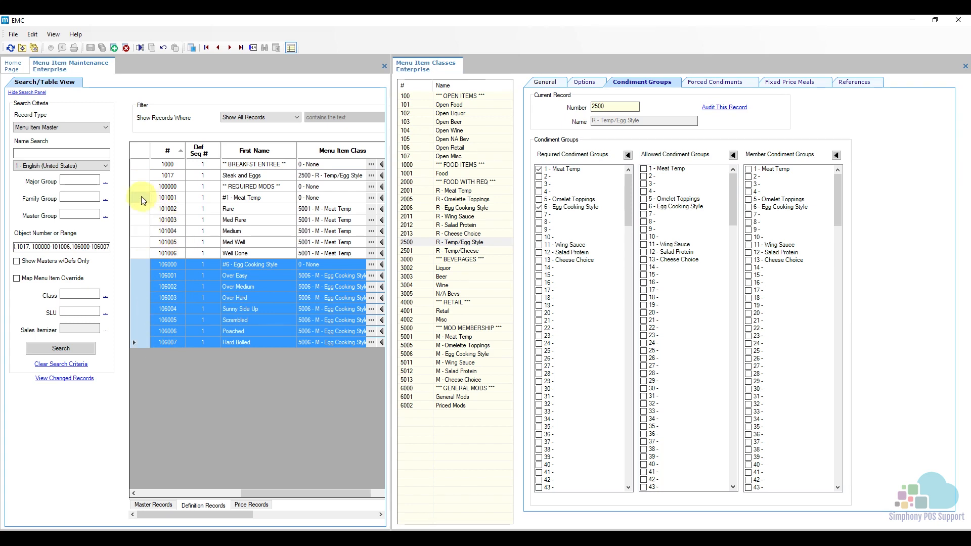
pyautogui.moveTo(142, 199); pyautogui.dragTo(148, 341)
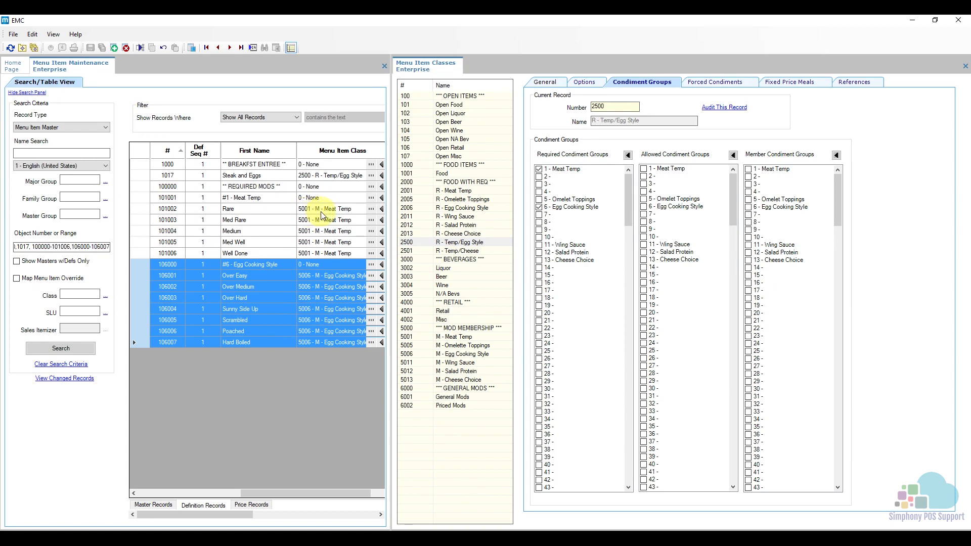
pyautogui.click(453, 336)
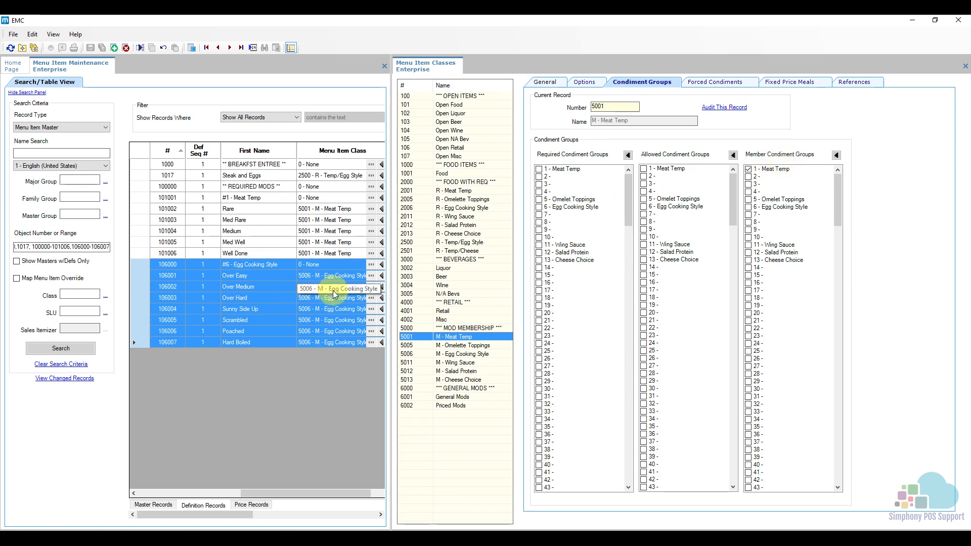
pyautogui.click(451, 355)
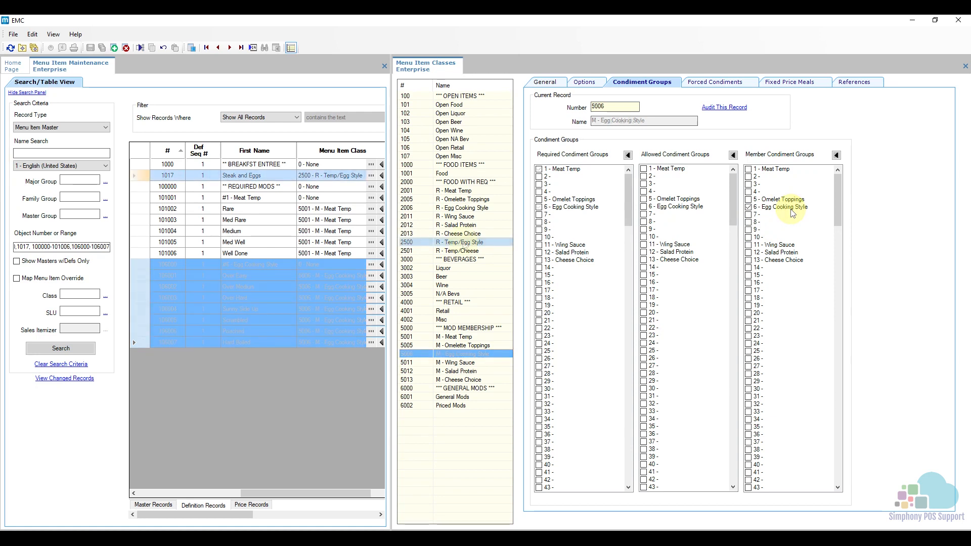
pyautogui.click(141, 176)
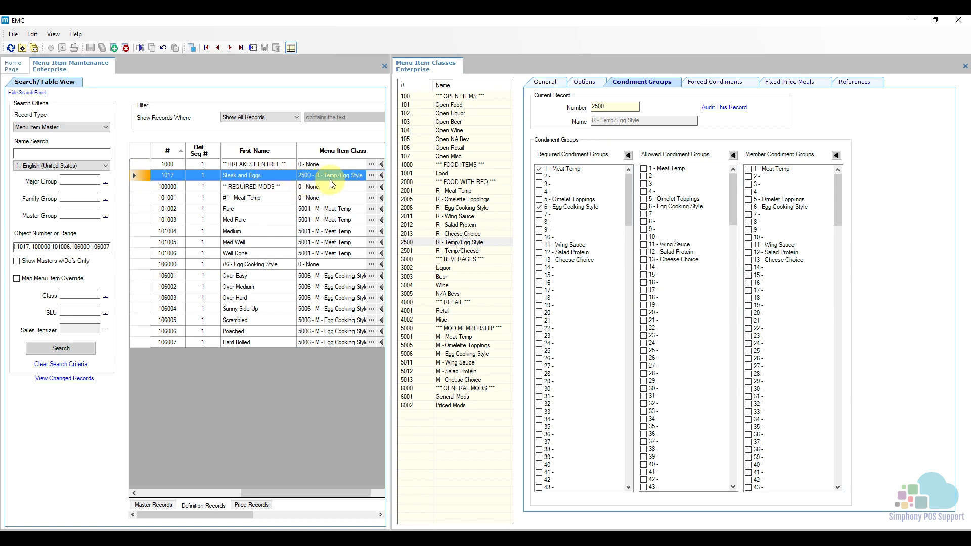
pyautogui.click(448, 243)
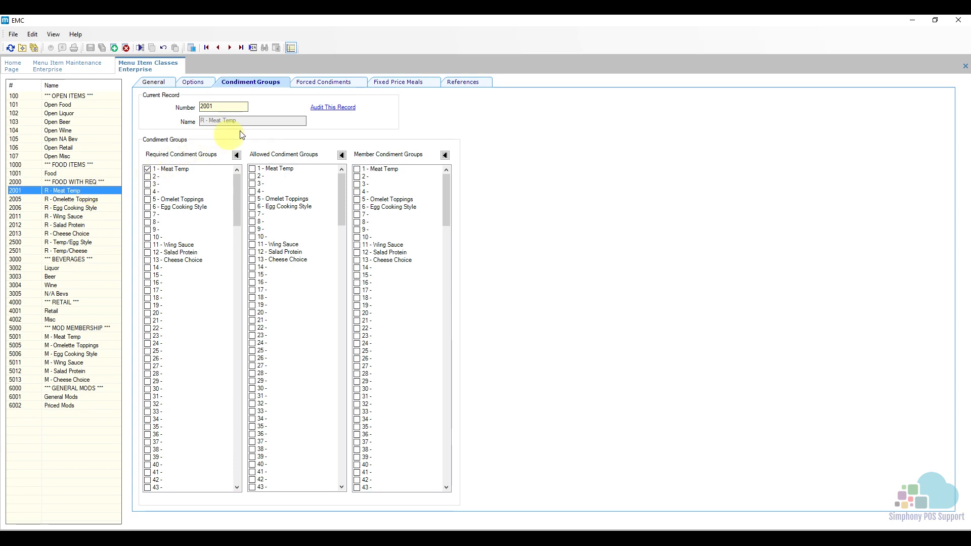
# - Review the forced condiment minimum and maximum settings for R - Meat Temp and R - Omelette Toppings
pyautogui.click(323, 84)
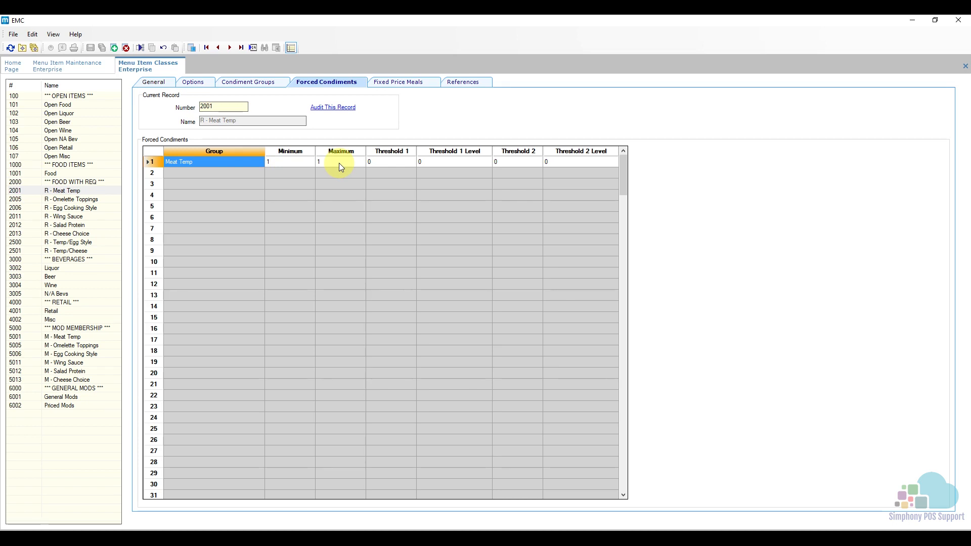
pyautogui.click(100, 199)
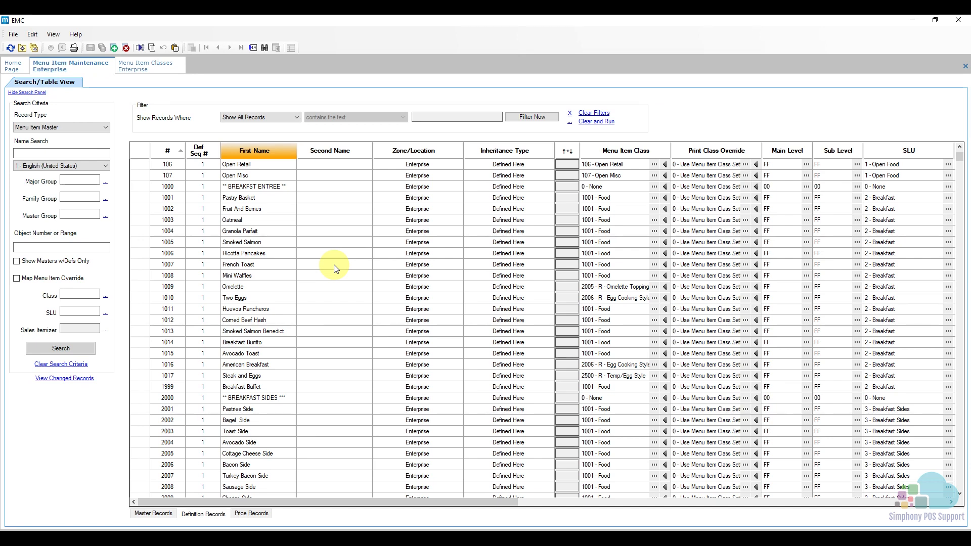
# - Show the menu item master records, widen the Name column, and select Pastry Basket (1001)
pyautogui.click(162, 517)
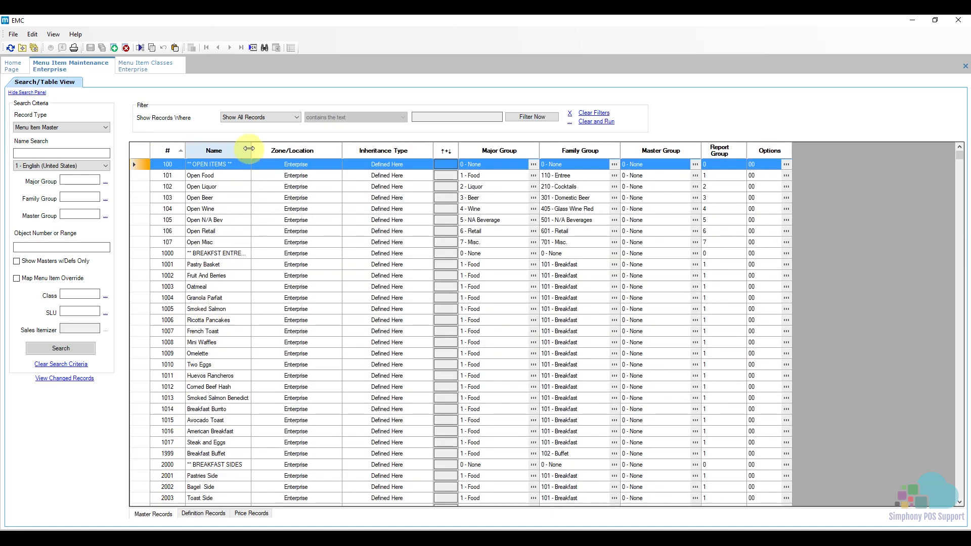
pyautogui.moveTo(251, 151); pyautogui.dragTo(281, 151)
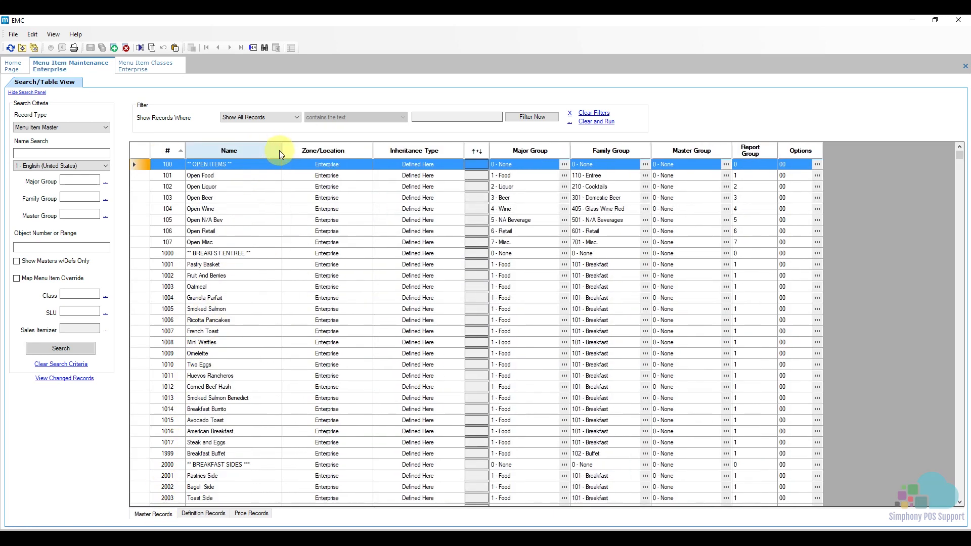
pyautogui.click(143, 254)
pyautogui.click(141, 264)
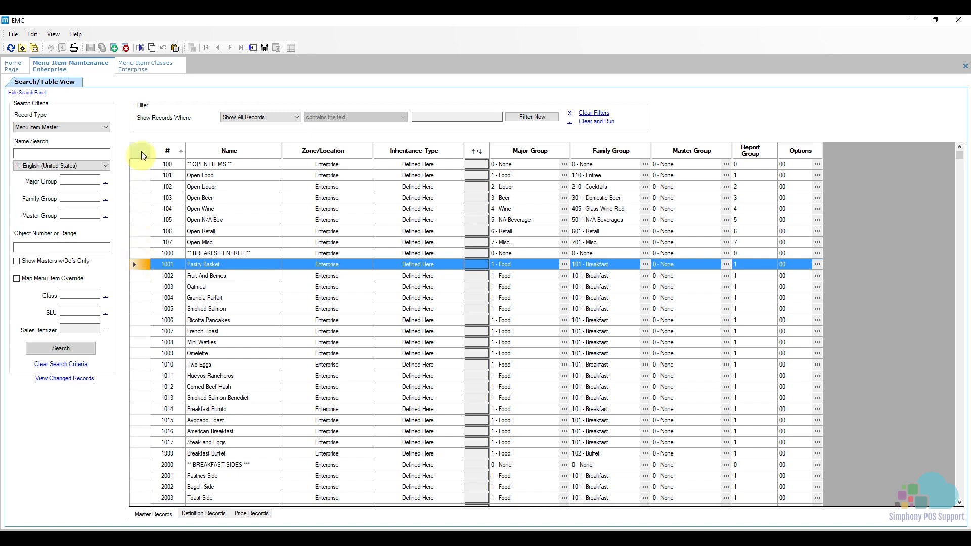
# - Start a new menu item master from the Pastry Basket template and name it Filet and Eggs
pyautogui.click(115, 48)
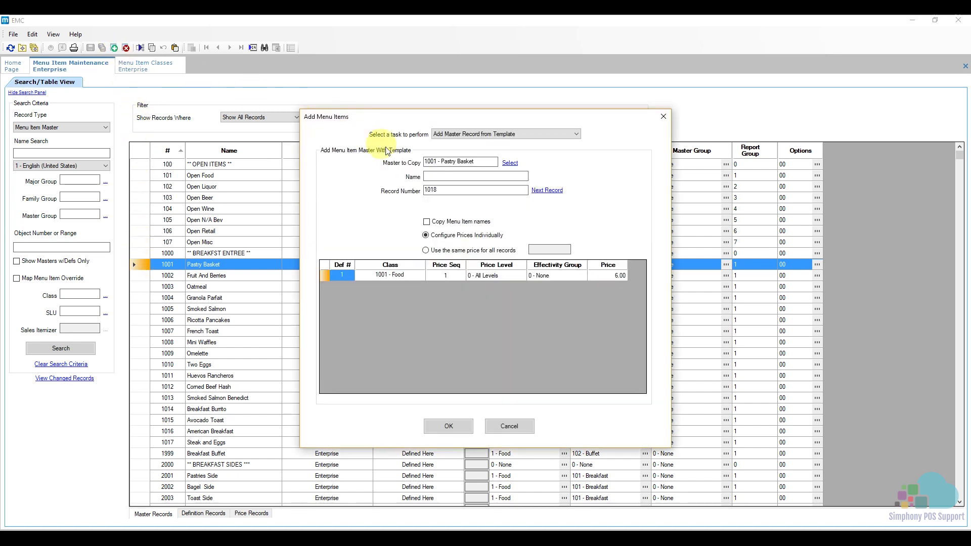
pyautogui.click(433, 175)
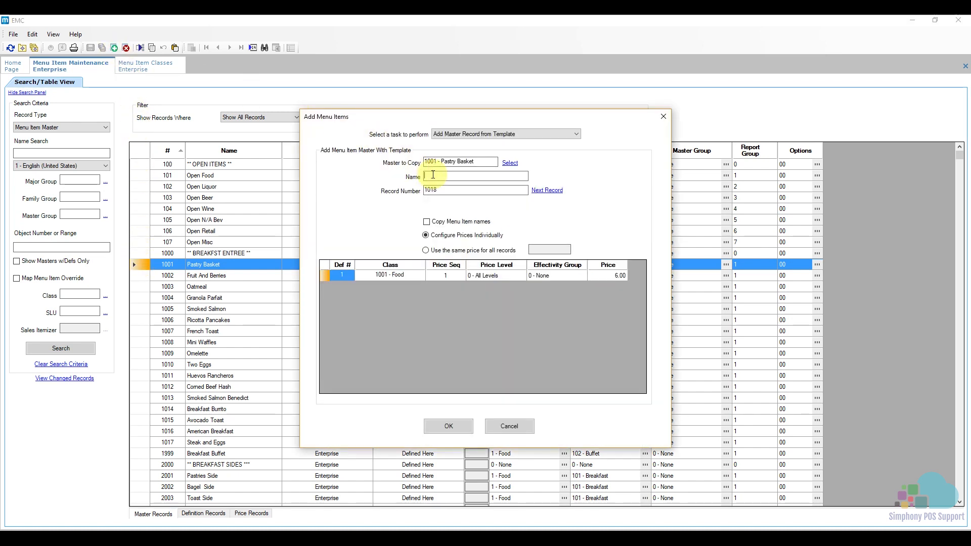
pyautogui.write('Filet ')
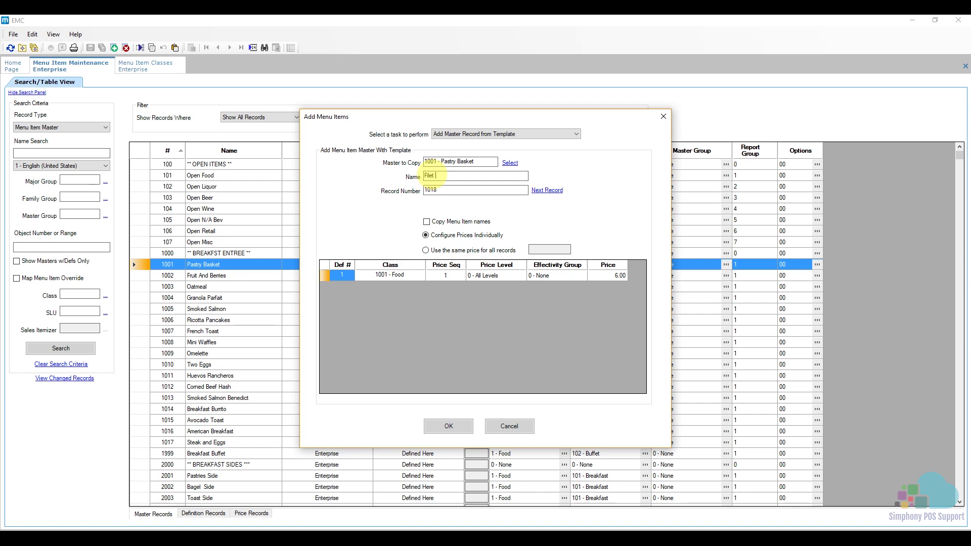
pyautogui.write('and Eggs')
# - Set the new item's price to 15.00, add the record, and decline adding another menu item
pyautogui.click(603, 276)
pyautogui.click(636, 276)
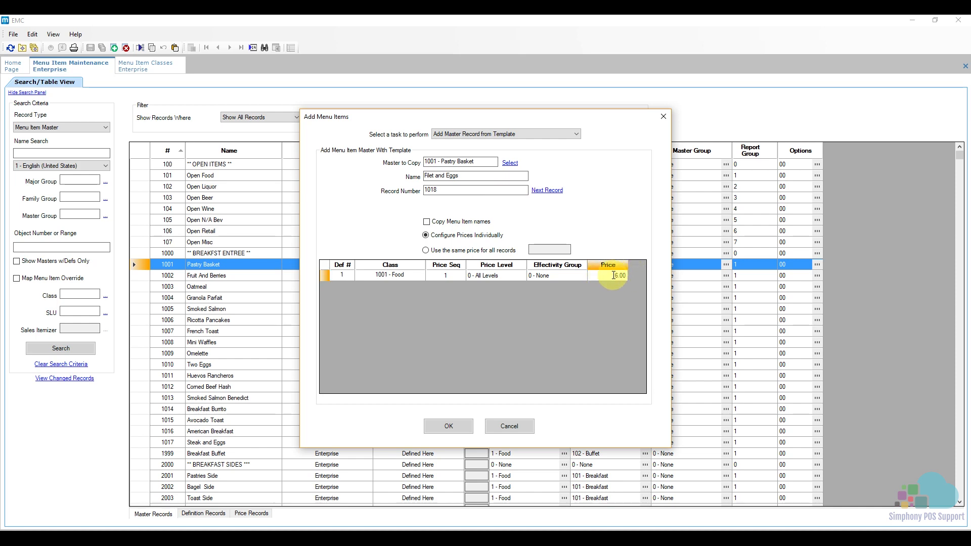
pyautogui.click(619, 275)
pyautogui.write('15')
pyautogui.press('Return')
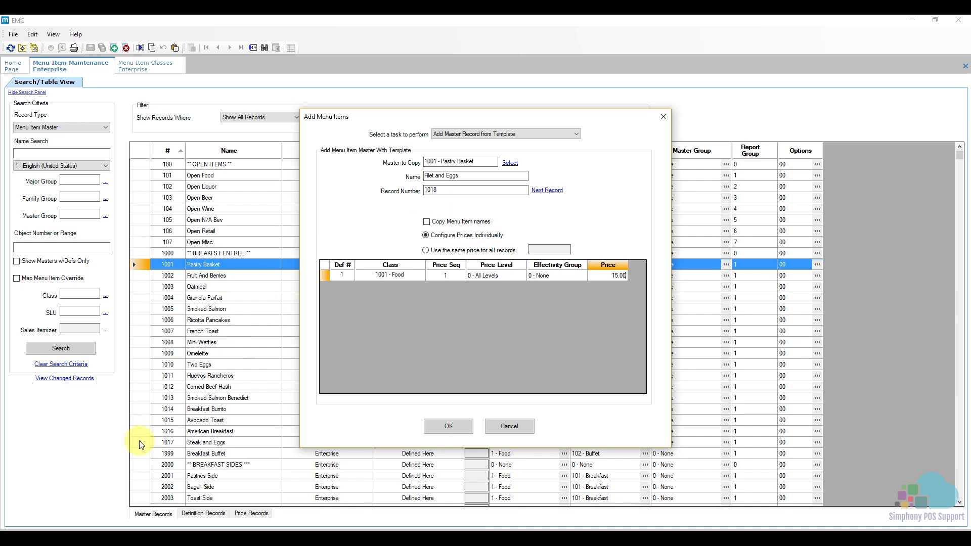
pyautogui.click(438, 427)
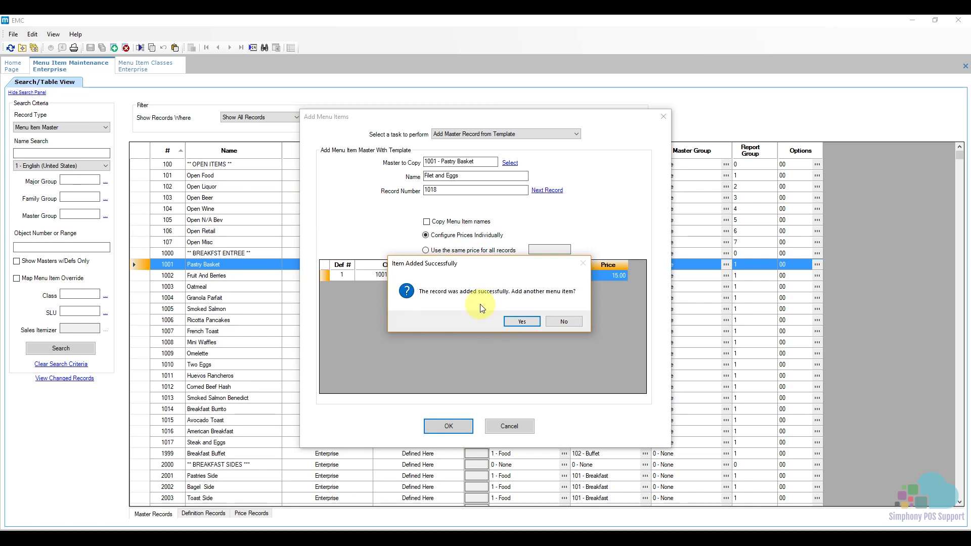
pyautogui.click(560, 320)
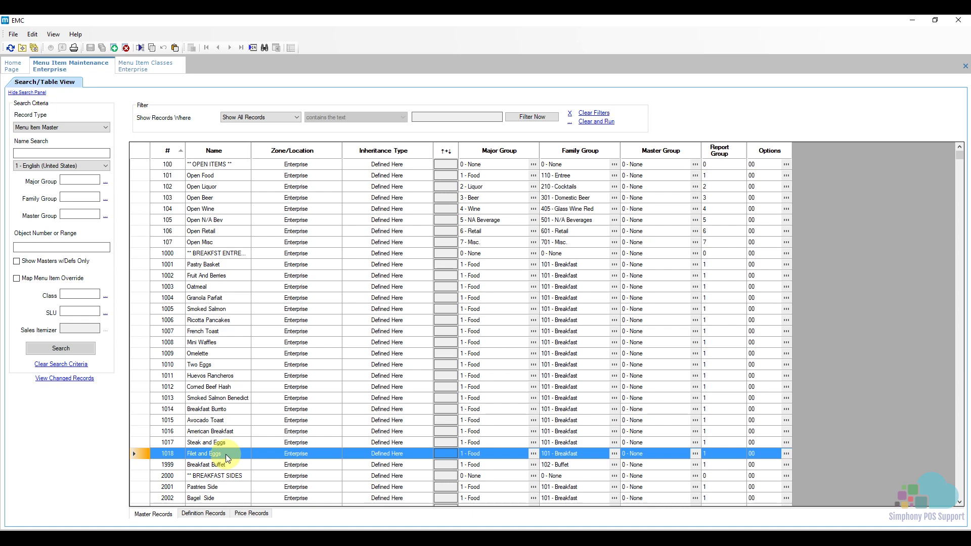
# - Open the general settings of the Filet and Eggs (1018) master record
pyautogui.doubleClick(139, 454)
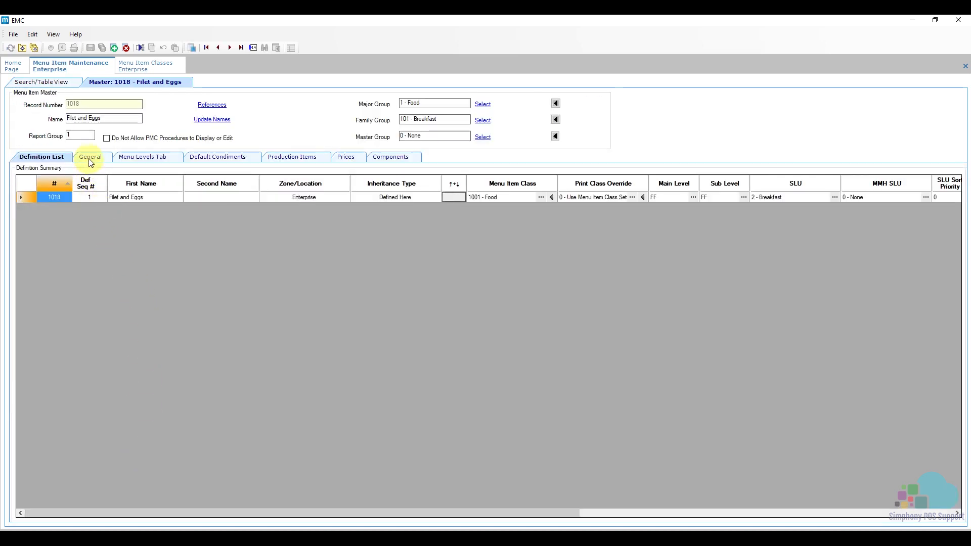
pyautogui.click(91, 158)
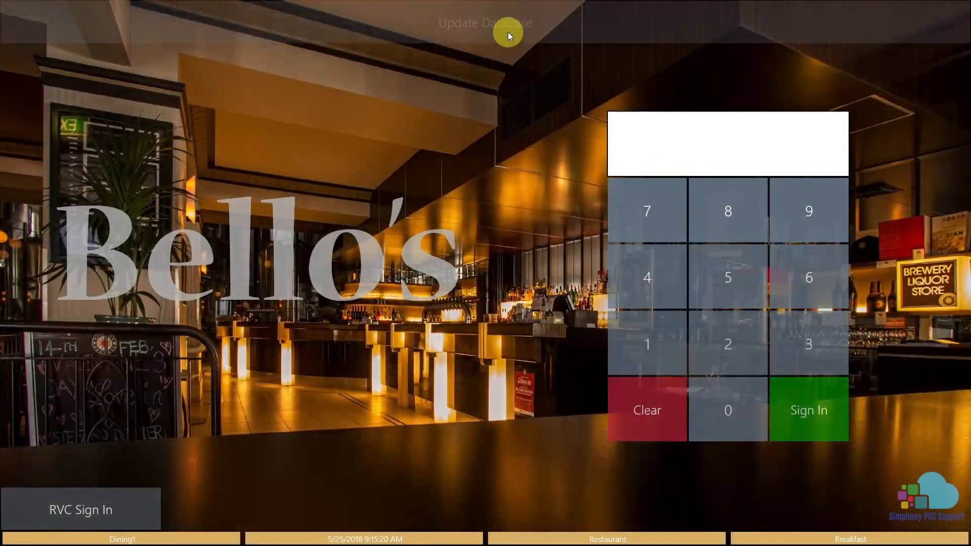
# - Switch to the POS workstation, update its database, and sign in with the employee PIN
pyautogui.click(507, 32)
pyautogui.click(644, 335)
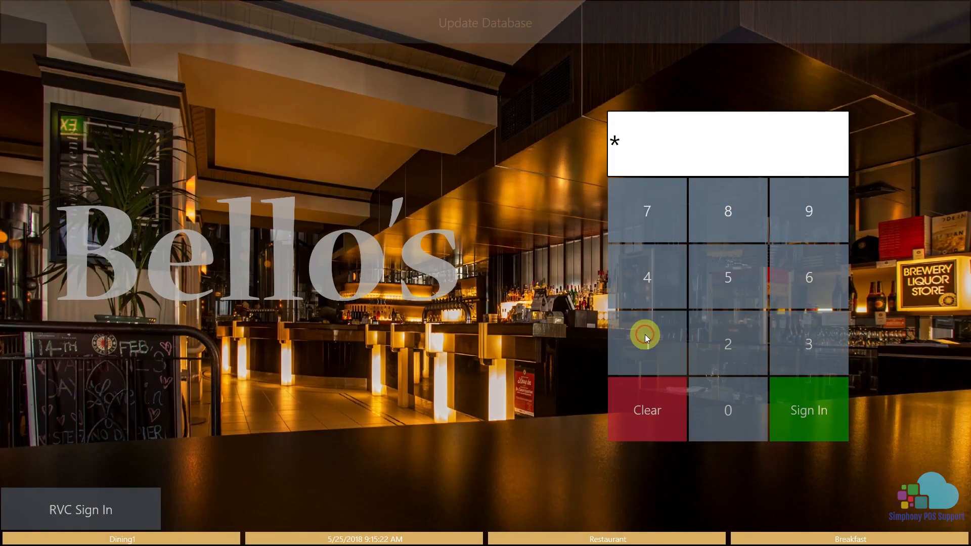
pyautogui.click(808, 402)
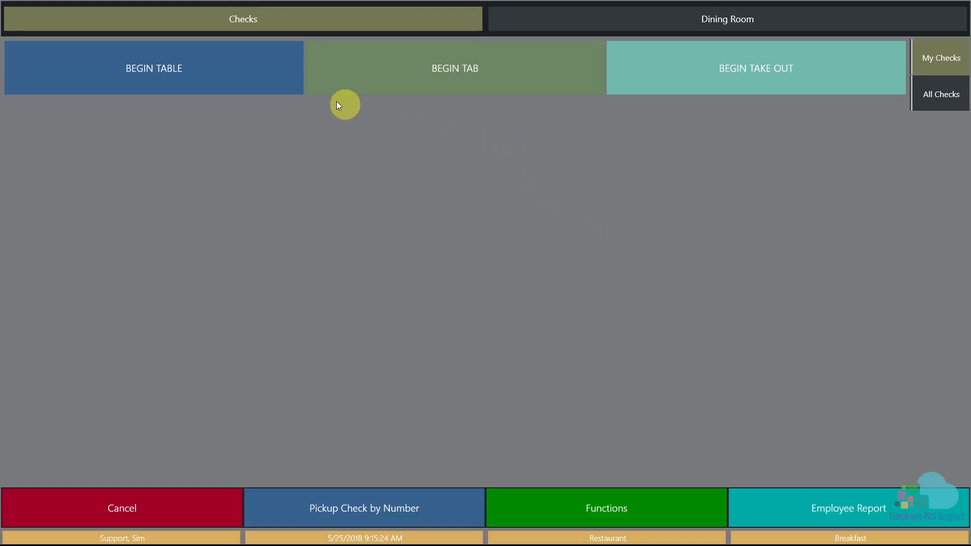
# - Begin a check for table 1 with one guest
pyautogui.click(260, 80)
pyautogui.click(81, 152)
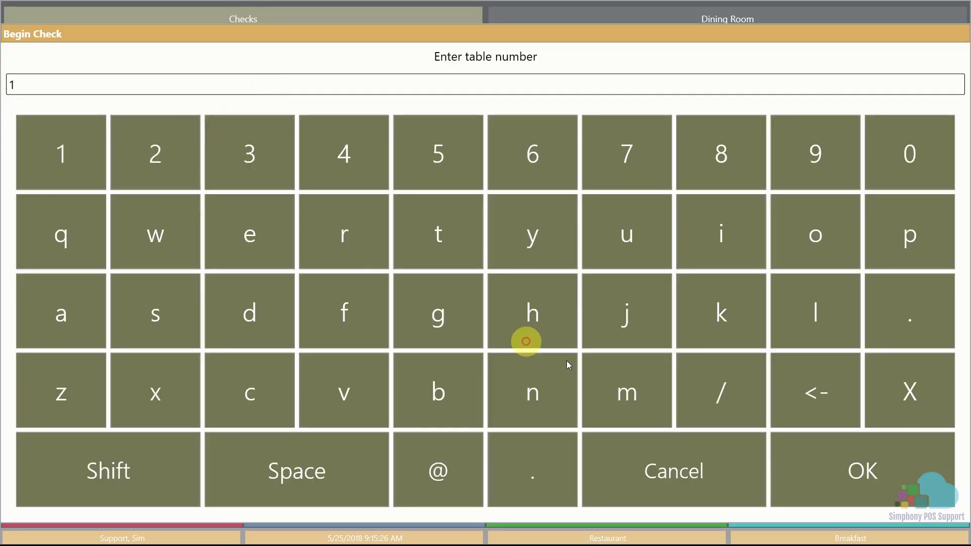
pyautogui.click(814, 450)
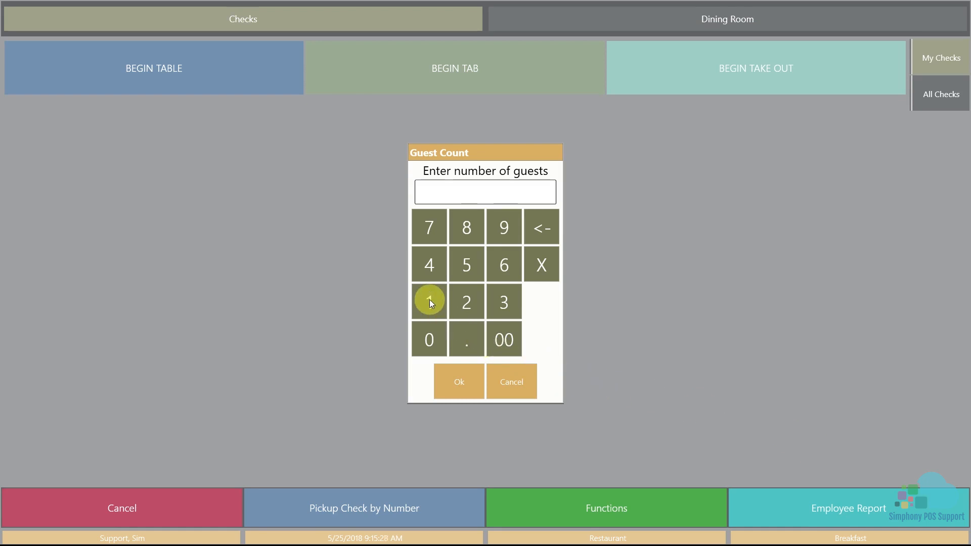
pyautogui.click(430, 300)
pyautogui.click(460, 379)
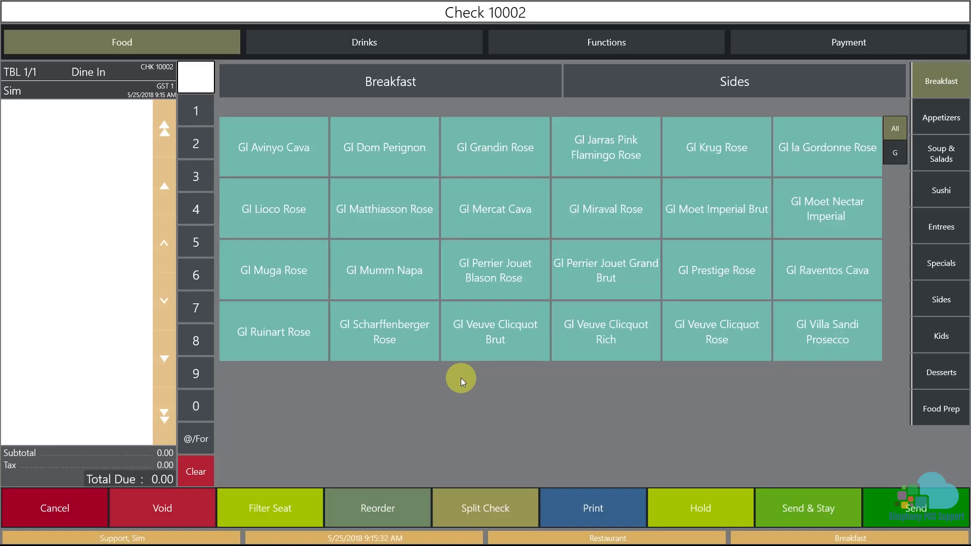
# - Order Filet and Eggs from the Breakfast items for seat 1 and select it on the check
pyautogui.click(429, 86)
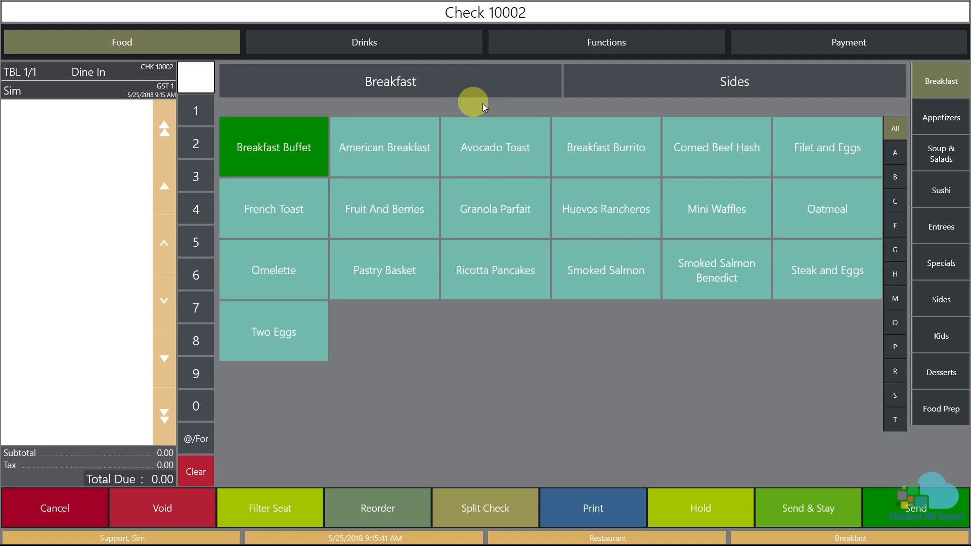
pyautogui.click(828, 159)
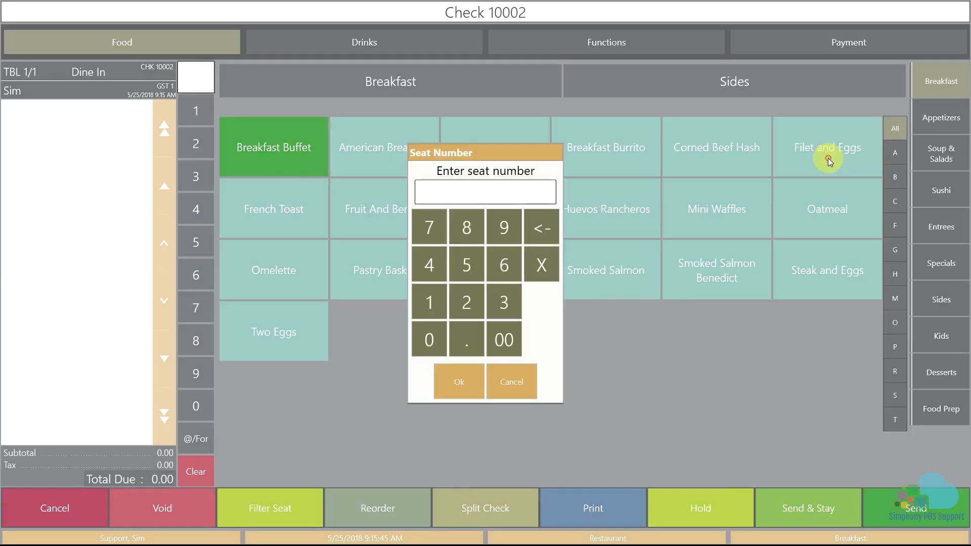
pyautogui.click(436, 312)
pyautogui.click(460, 386)
pyautogui.click(111, 118)
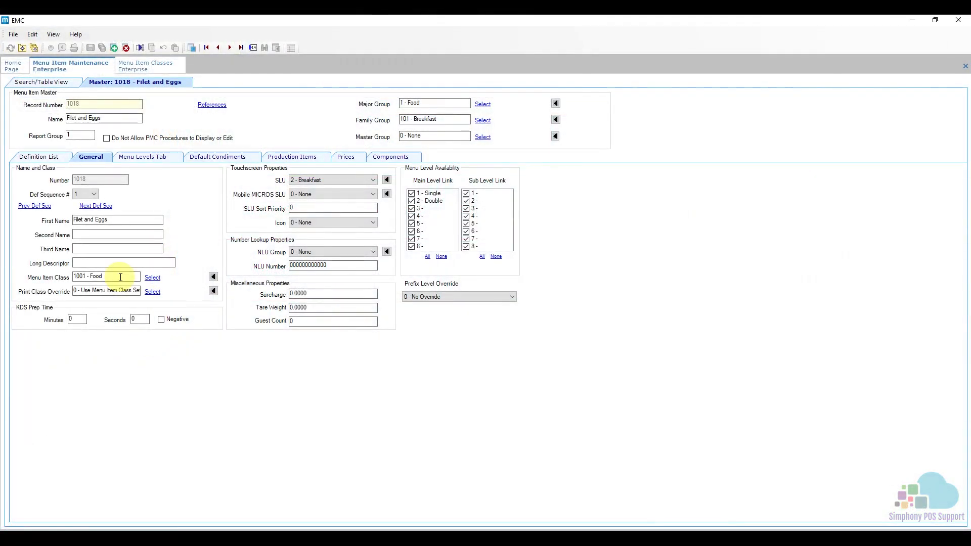
# - In EMC, set the Filet and Eggs menu item class to 2500 - R - Temp/Egg Style and save the record
pyautogui.click(151, 278)
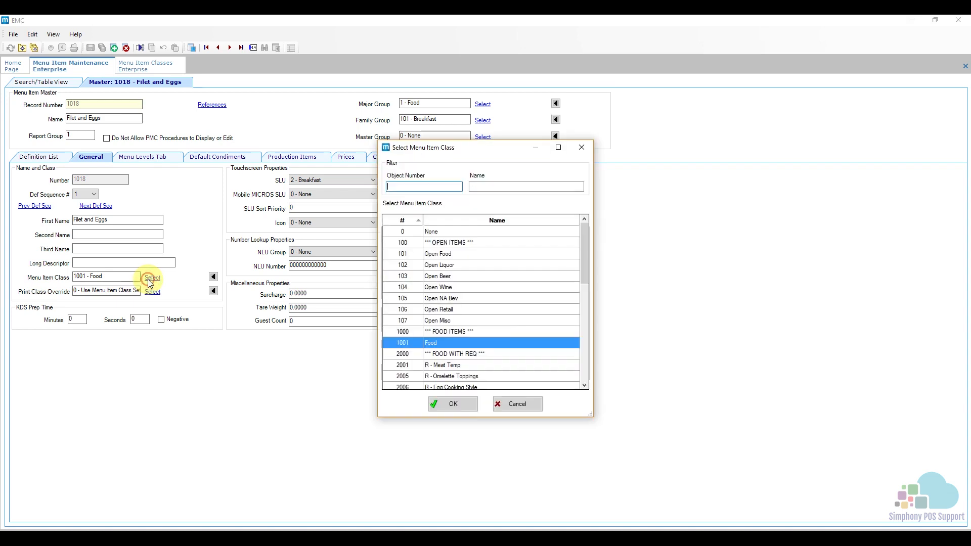
pyautogui.scroll(-3, 497, 330)
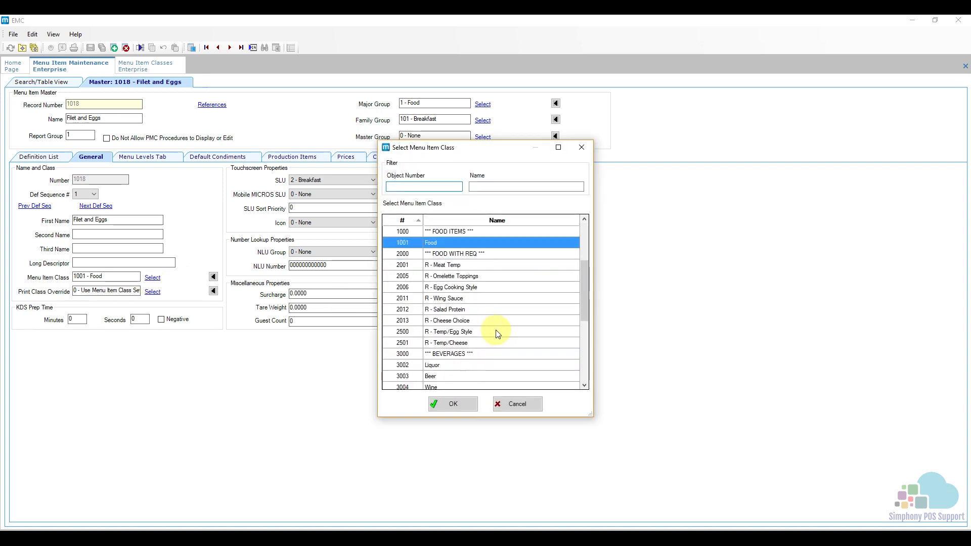
pyautogui.click(497, 332)
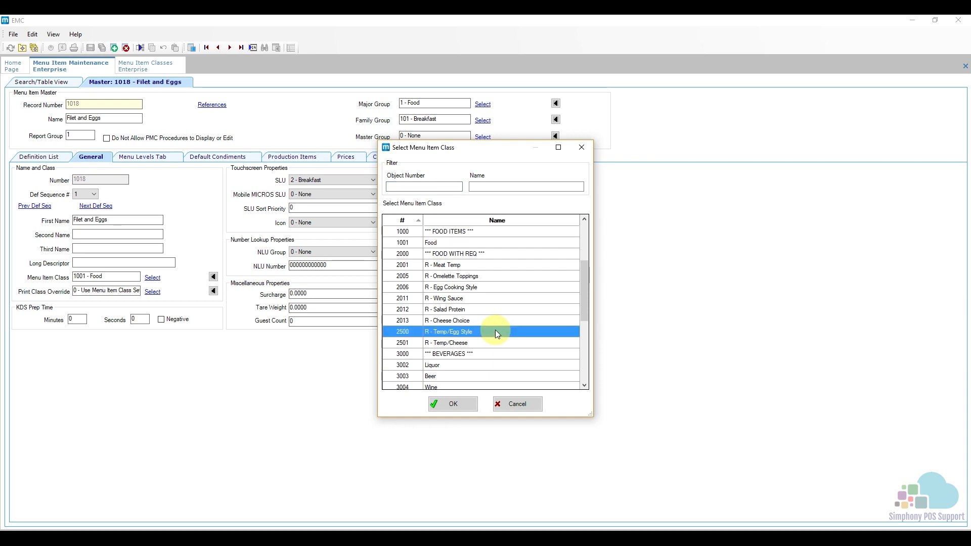
pyautogui.click(458, 407)
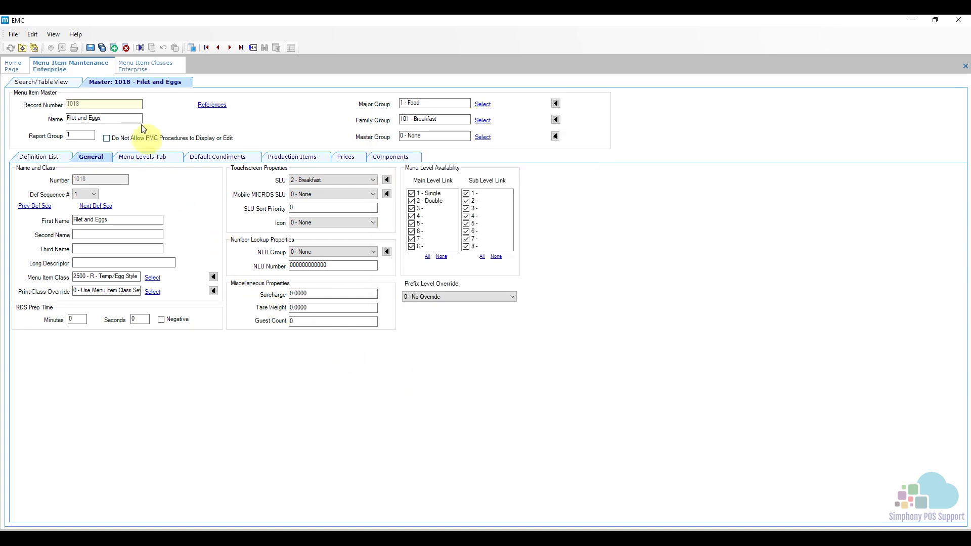
pyautogui.click(90, 49)
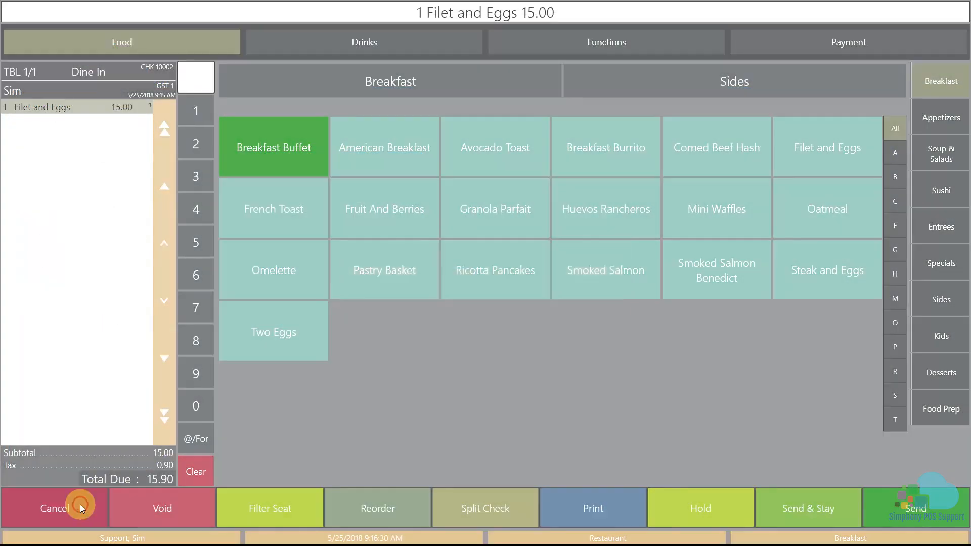
# - Return to the POS workstation, void all items, cancel the Filet and Eggs transaction, and leave the check screen
pyautogui.click(80, 504)
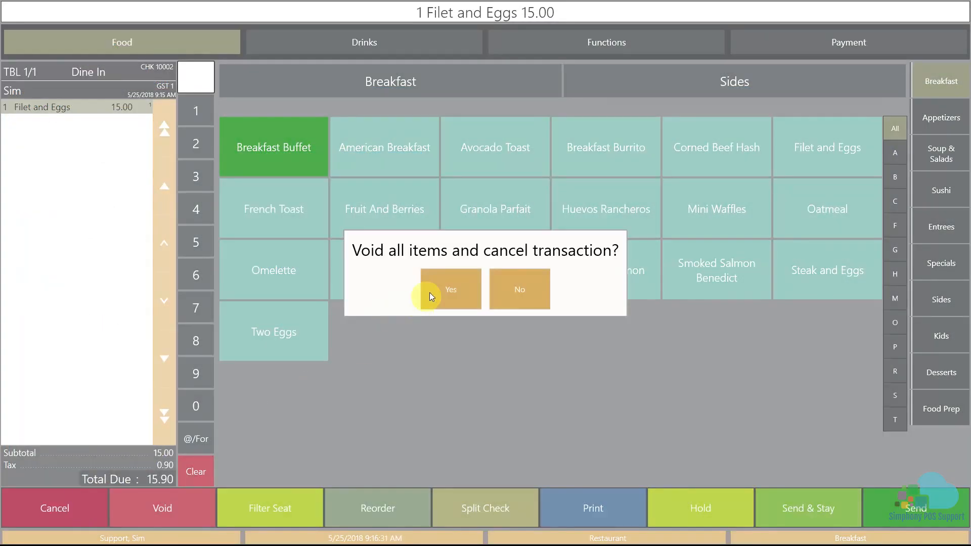
pyautogui.click(431, 291)
pyautogui.click(157, 503)
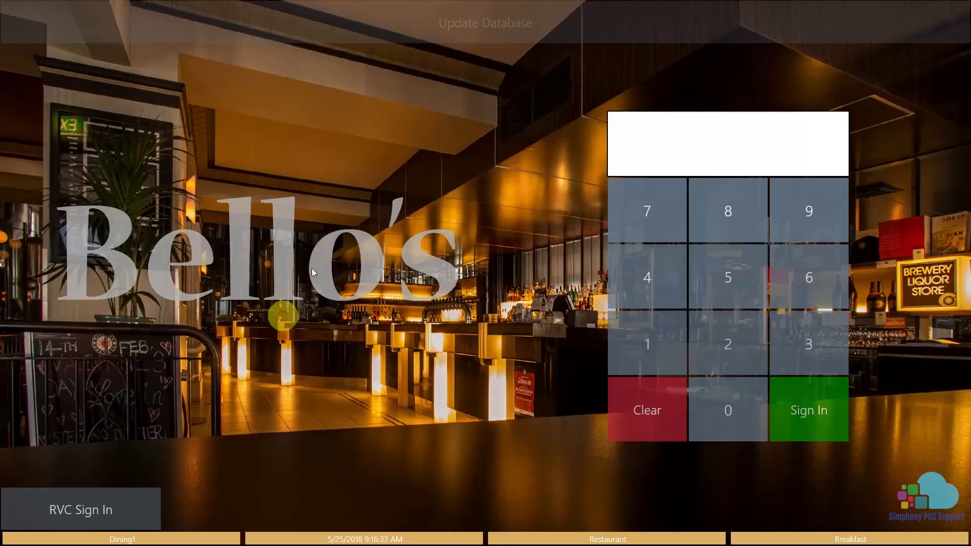
# - Update the workstation database again and sign back in with the employee PIN
pyautogui.click(469, 34)
pyautogui.click(657, 349)
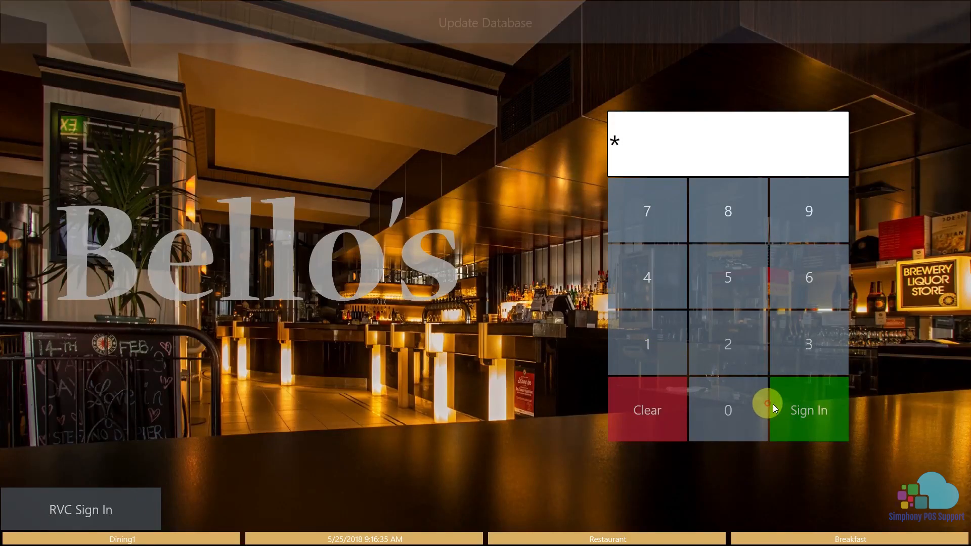
pyautogui.click(805, 403)
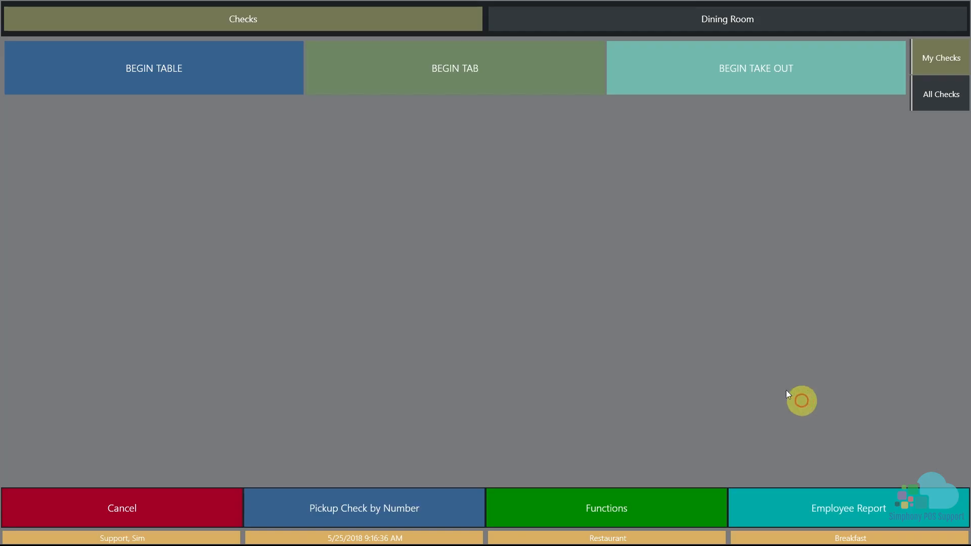
# - Begin a new check for table 1 with one guest and run Send & Stay on it
pyautogui.click(252, 93)
pyautogui.click(85, 150)
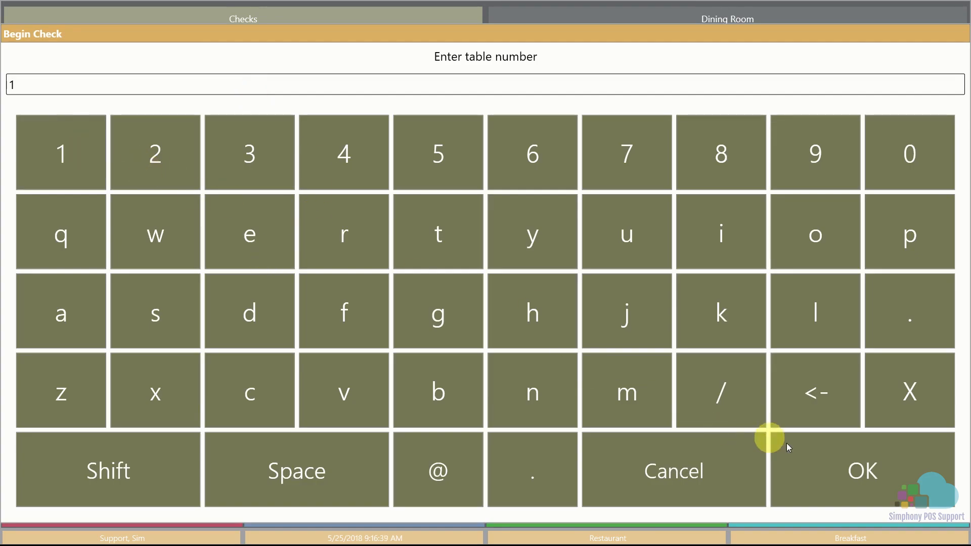
pyautogui.click(832, 452)
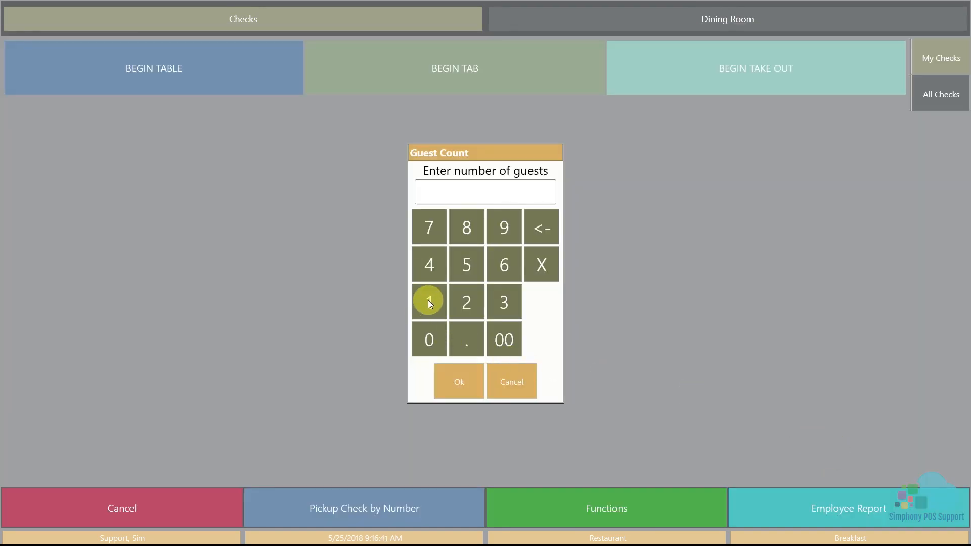
pyautogui.click(428, 302)
pyautogui.click(470, 383)
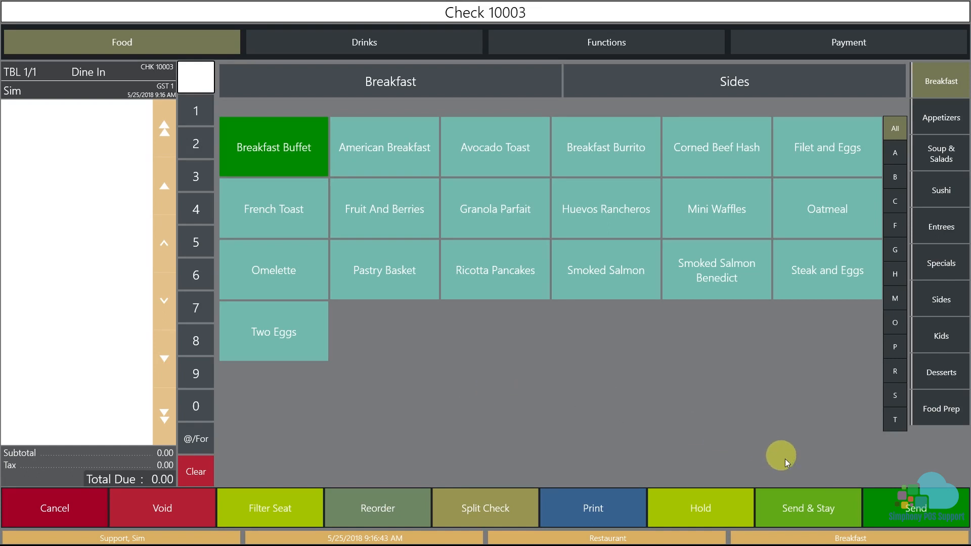
pyautogui.click(810, 501)
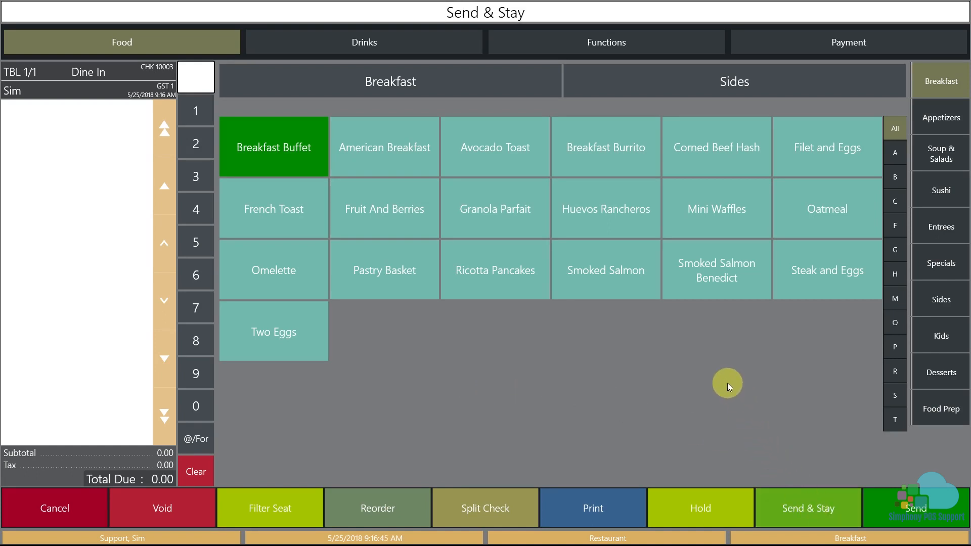
# - Order Filet and Eggs for seat 1 with meat temperature Medium and egg cooking style Over Easy
pyautogui.click(812, 157)
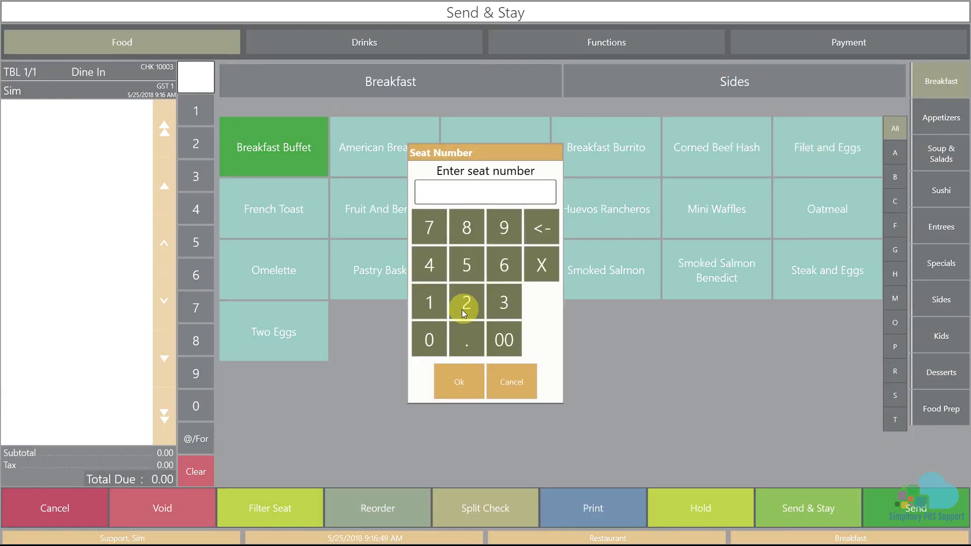
pyautogui.click(431, 302)
pyautogui.click(460, 381)
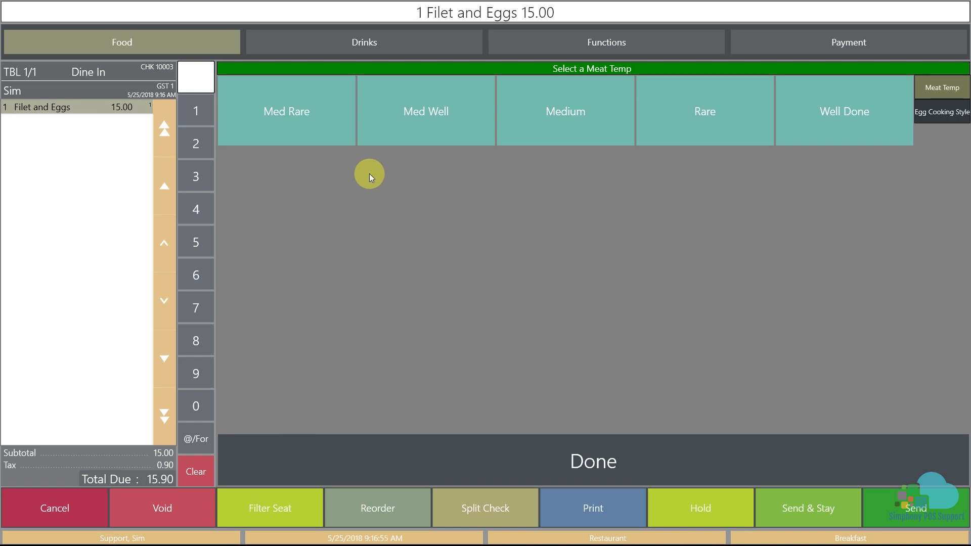
pyautogui.click(553, 141)
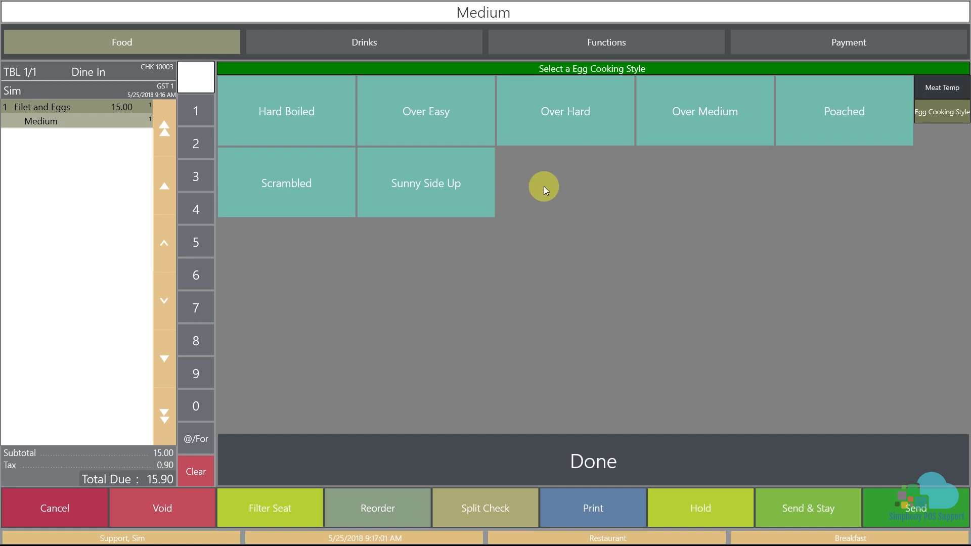
pyautogui.click(468, 130)
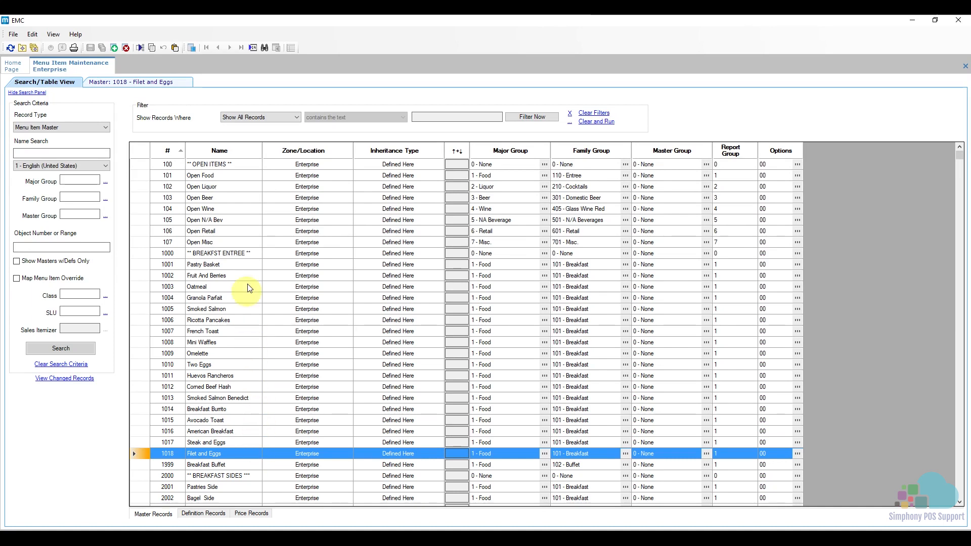
# - Switch to EMC, search the menu item master names for "well", and highlight the meat temperature records 101001 through 101006
pyautogui.click(265, 48)
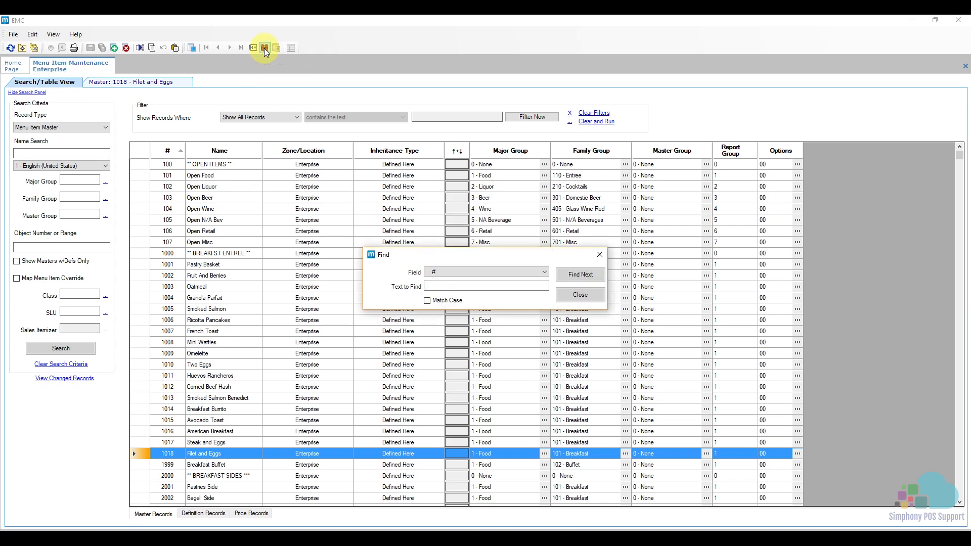
pyautogui.click(451, 275)
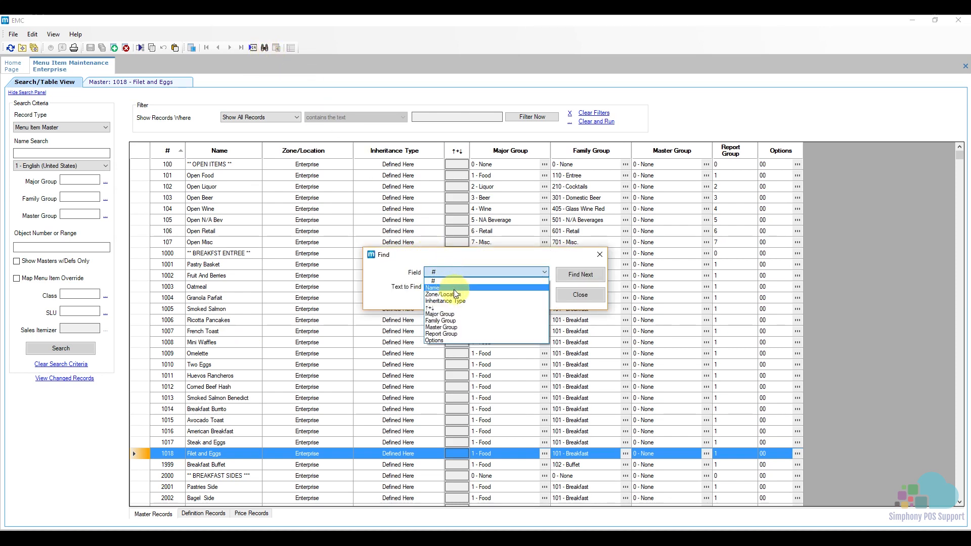
pyautogui.click(444, 282)
pyautogui.click(443, 285)
pyautogui.write('well')
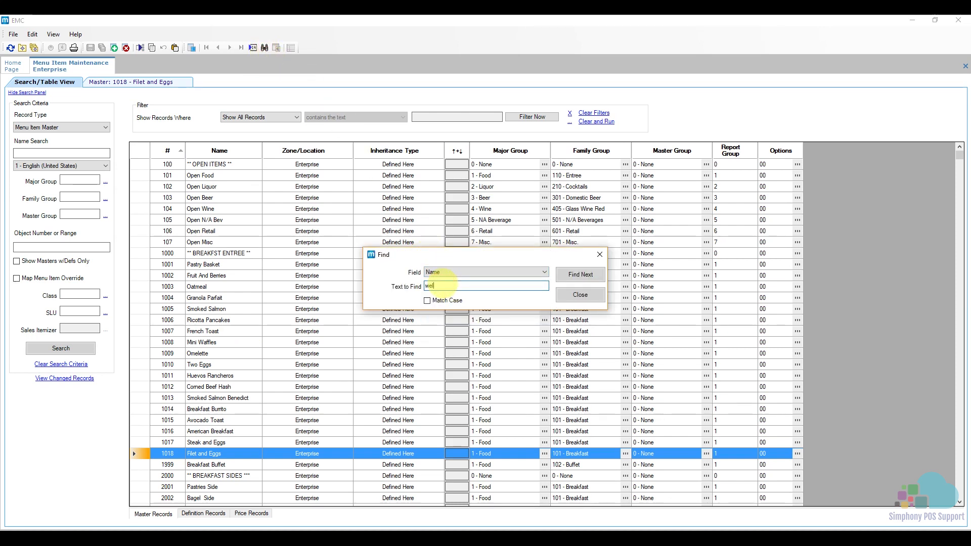
pyautogui.click(586, 277)
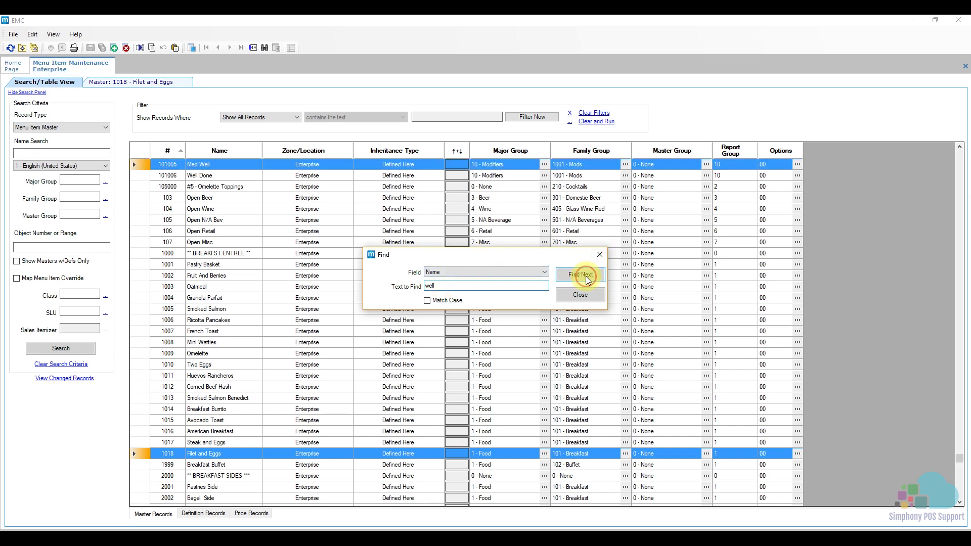
pyautogui.click(600, 254)
pyautogui.scroll(1, 251, 272)
pyautogui.scroll(1, 251, 272)
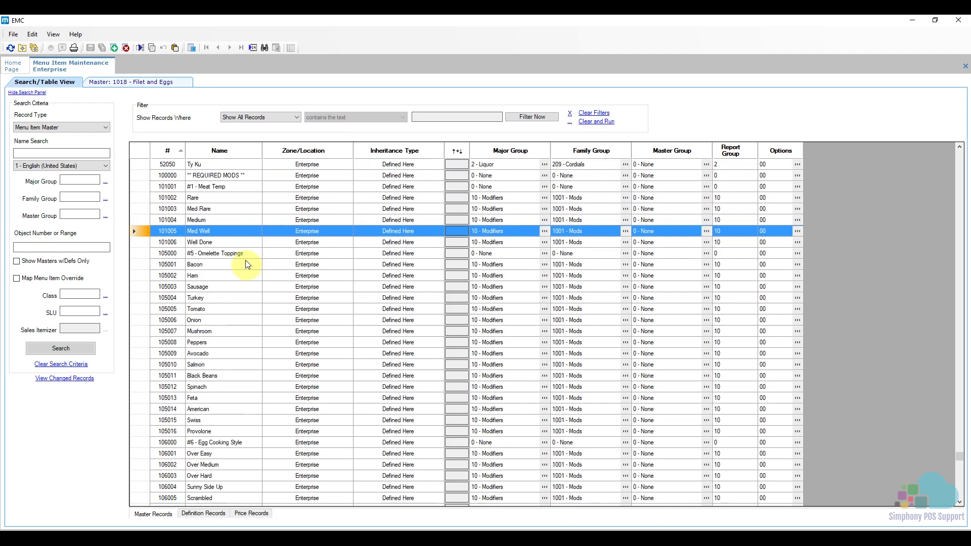
pyautogui.moveTo(146, 185); pyautogui.dragTo(147, 238)
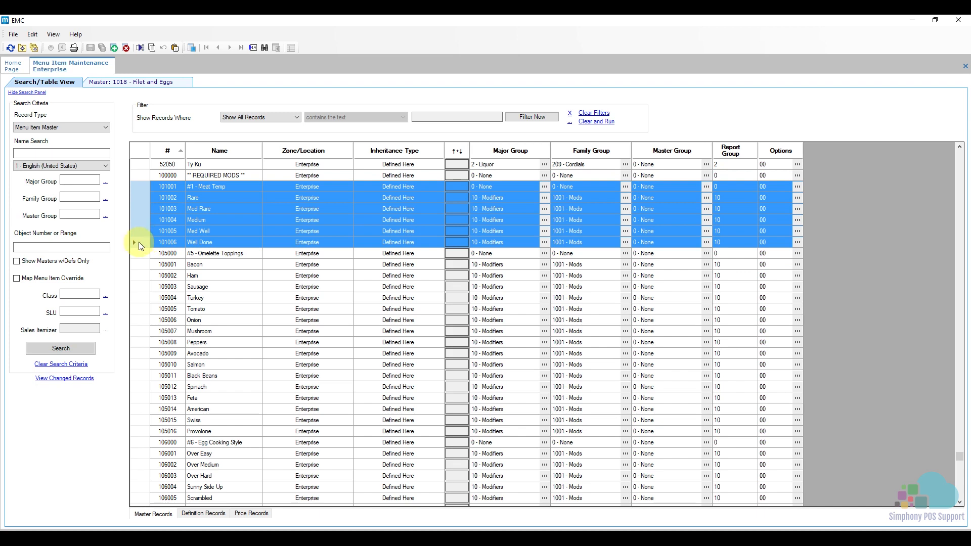
# - Add a menu item master named Extra Well as record 101007 from the Well Done template, and show the definition records
pyautogui.click(141, 243)
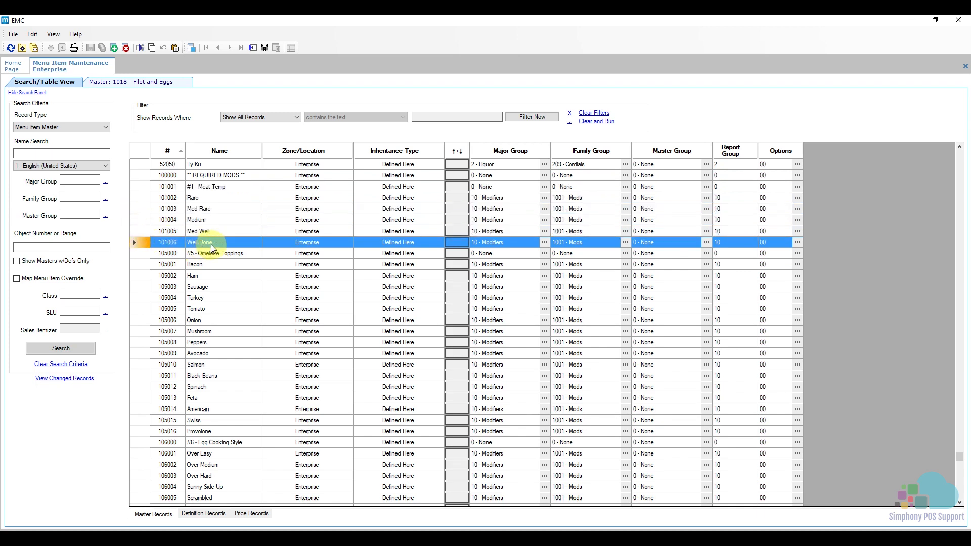
pyautogui.click(116, 48)
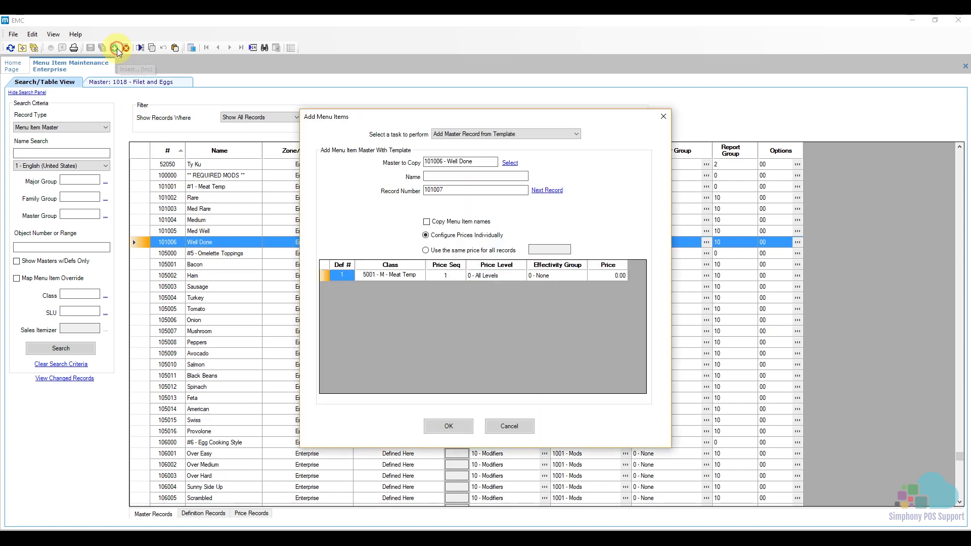
pyautogui.click(458, 176)
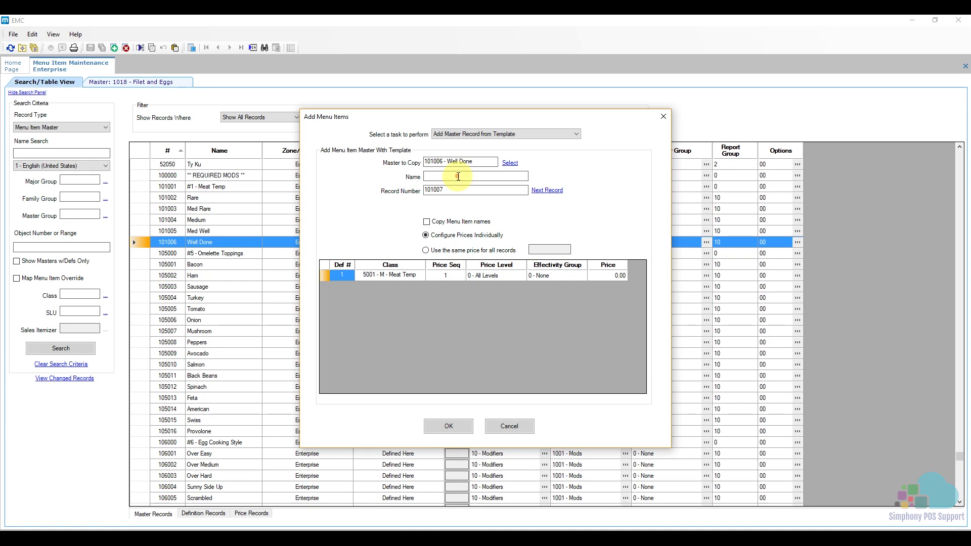
pyautogui.write('Extra Well')
pyautogui.click(451, 427)
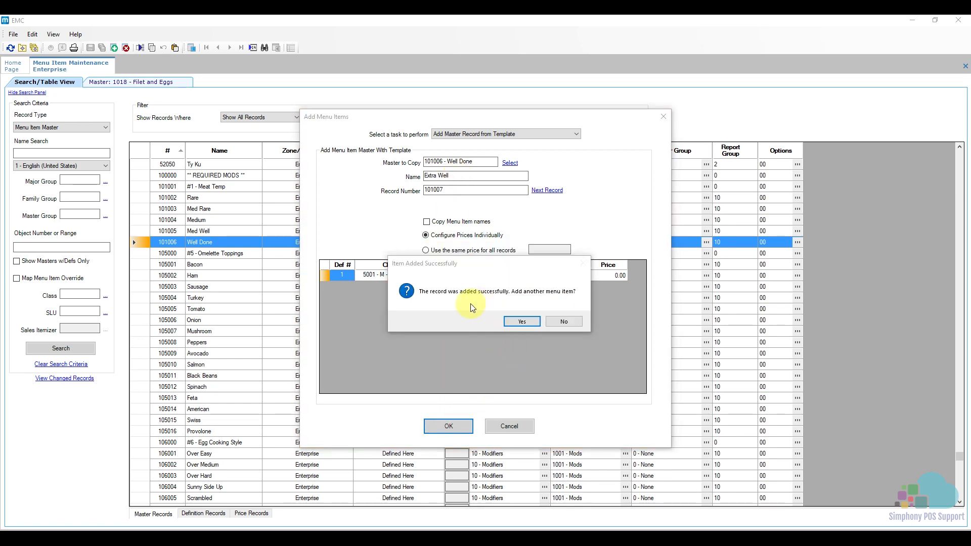
pyautogui.click(563, 322)
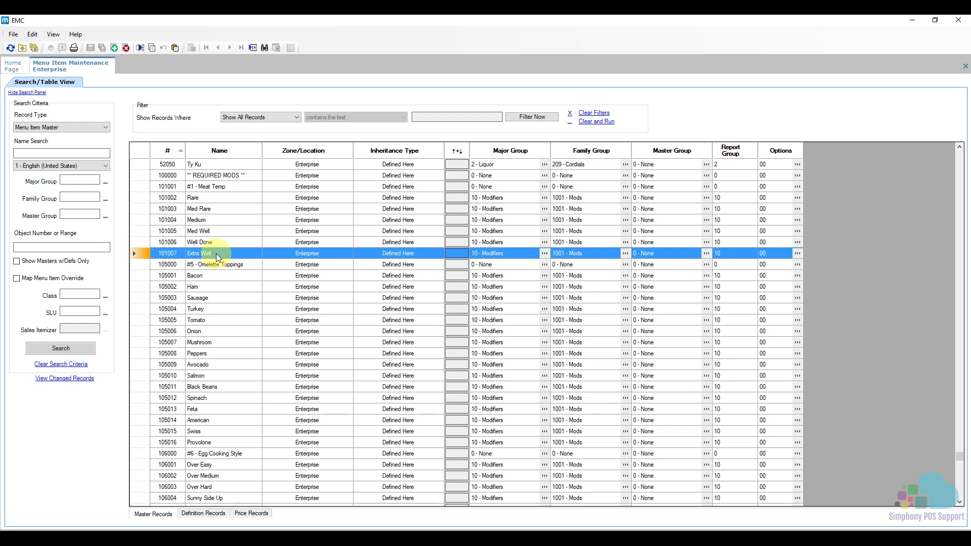
pyautogui.click(198, 514)
pyautogui.scroll(2, 369, 344)
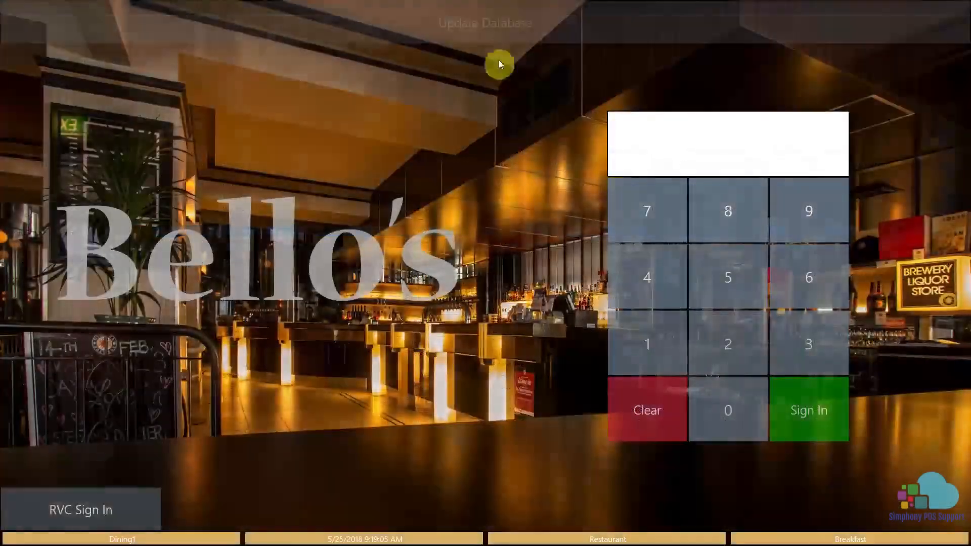
# - Switch to the POS workstation, update its database, and sign in with the employee PIN
pyautogui.click(485, 31)
pyautogui.click(649, 337)
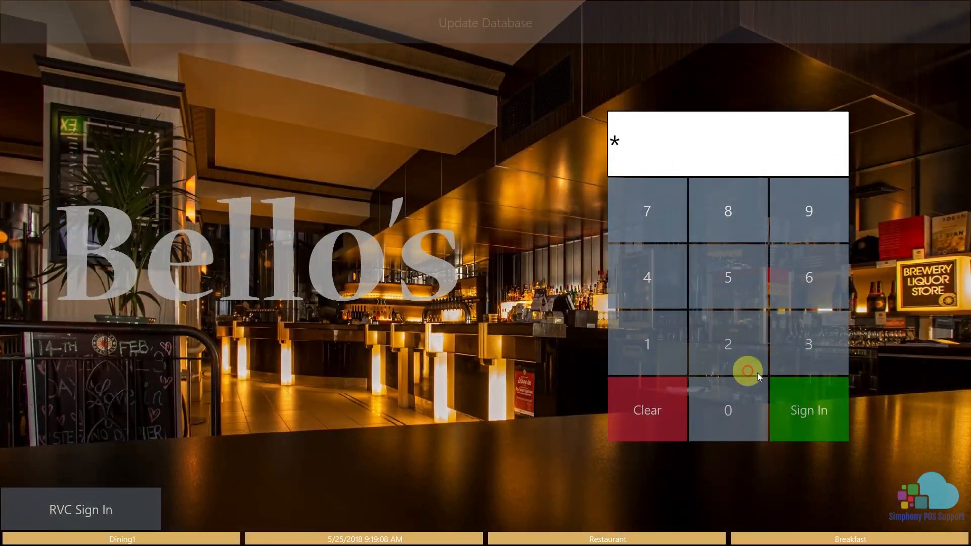
pyautogui.click(804, 399)
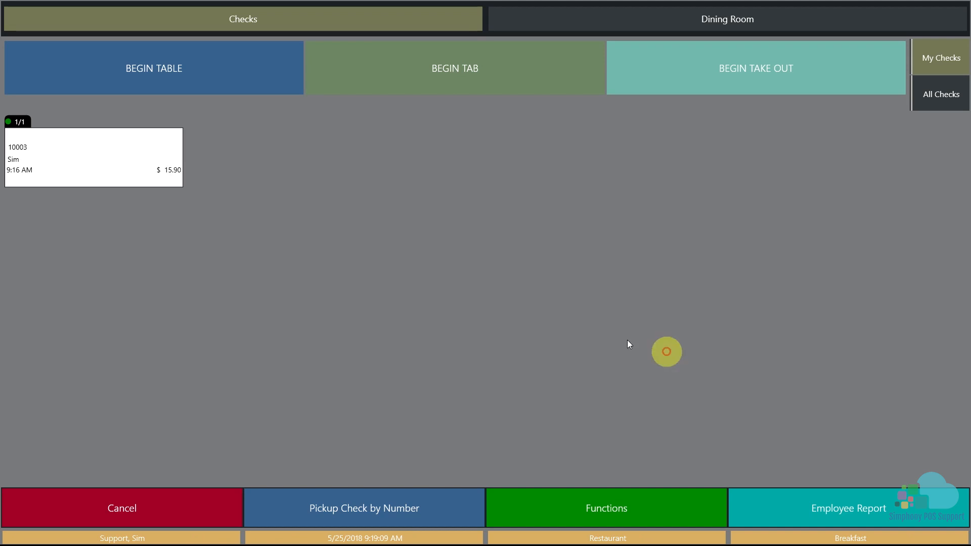
# - Open the existing table 1 check and order Filet and Eggs for seat 2
pyautogui.click(116, 161)
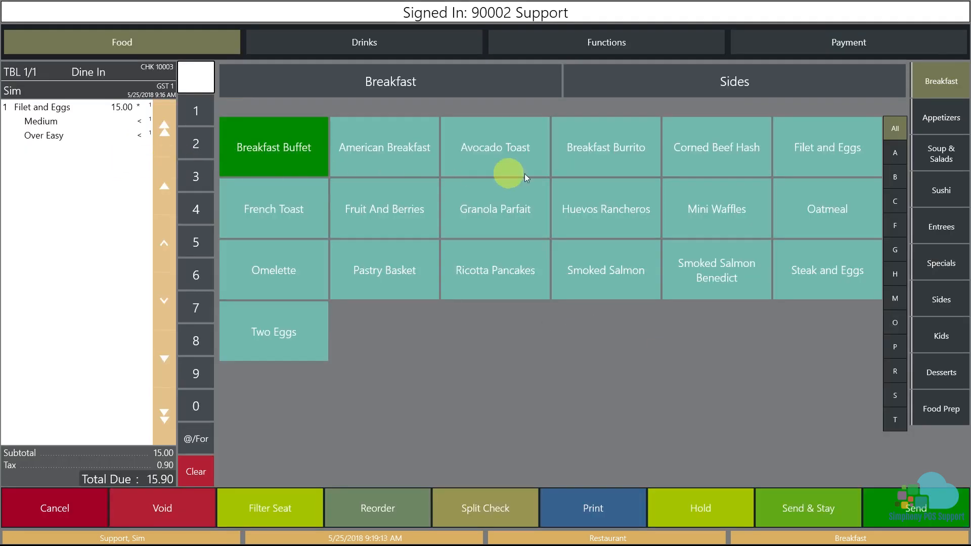
pyautogui.click(808, 160)
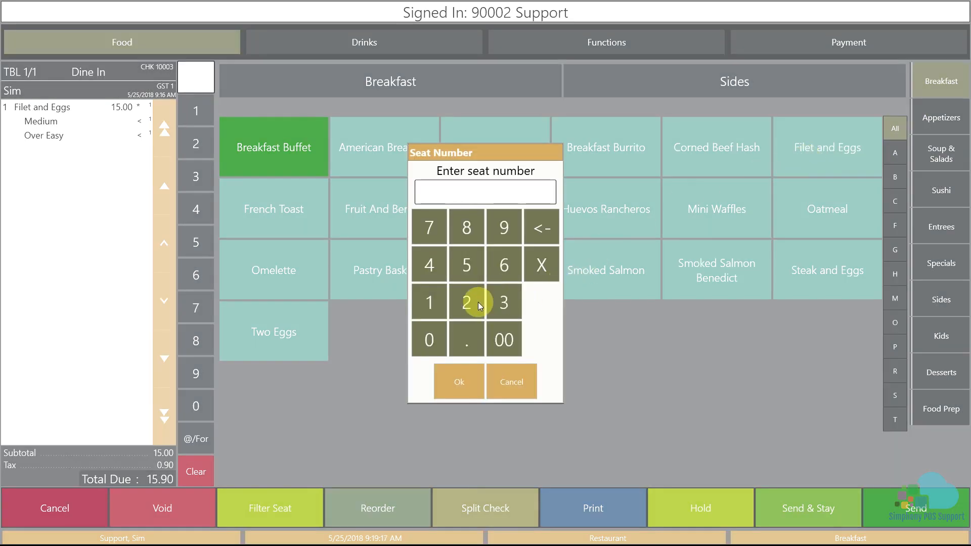
pyautogui.click(478, 302)
pyautogui.click(467, 382)
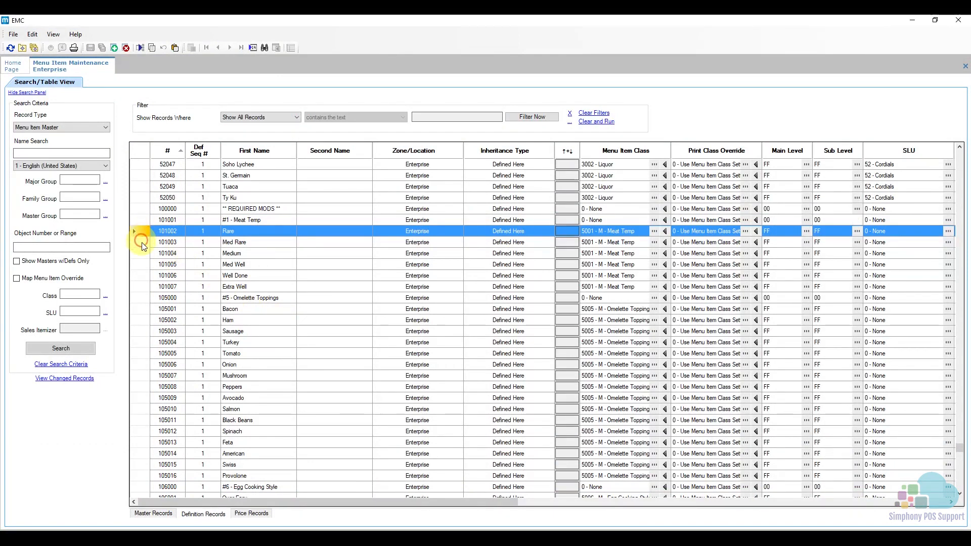
# - In EMC, set the SLU Sort Priority of Rare, Med Rare, Medium, Med Well, Well Done and Extra Well to 1 through 6 in that order, and save
pyautogui.moveTo(143, 233); pyautogui.dragTo(143, 292)
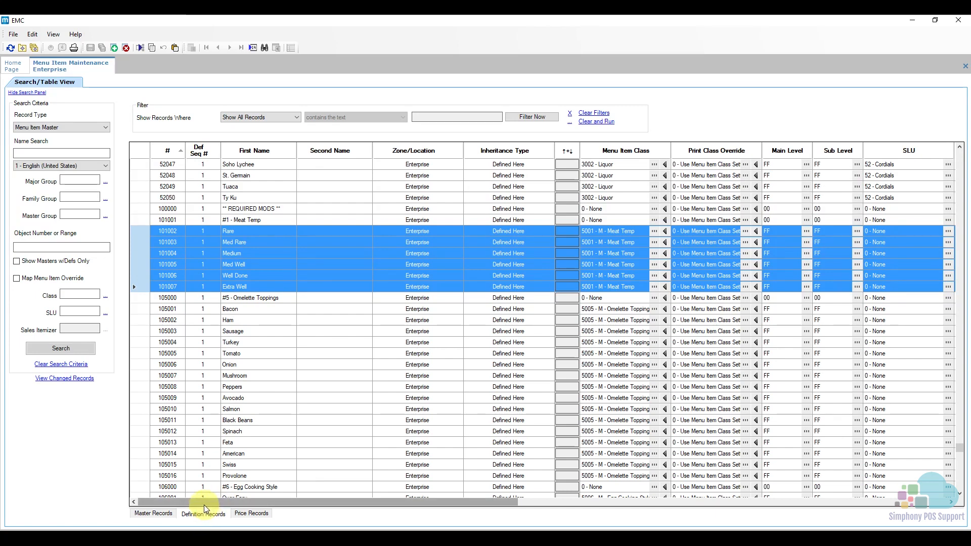
pyautogui.moveTo(205, 503); pyautogui.dragTo(311, 508)
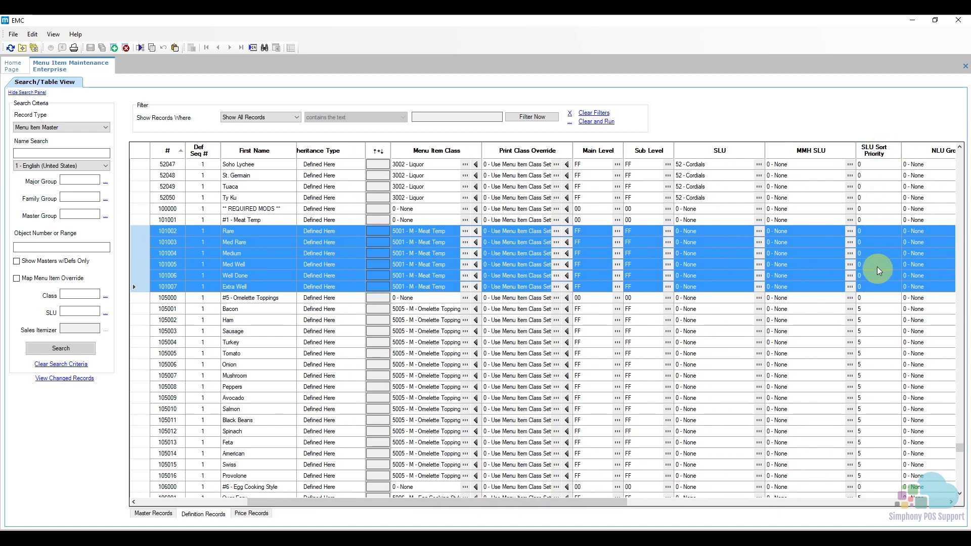
pyautogui.click(874, 232)
pyautogui.doubleClick(874, 232)
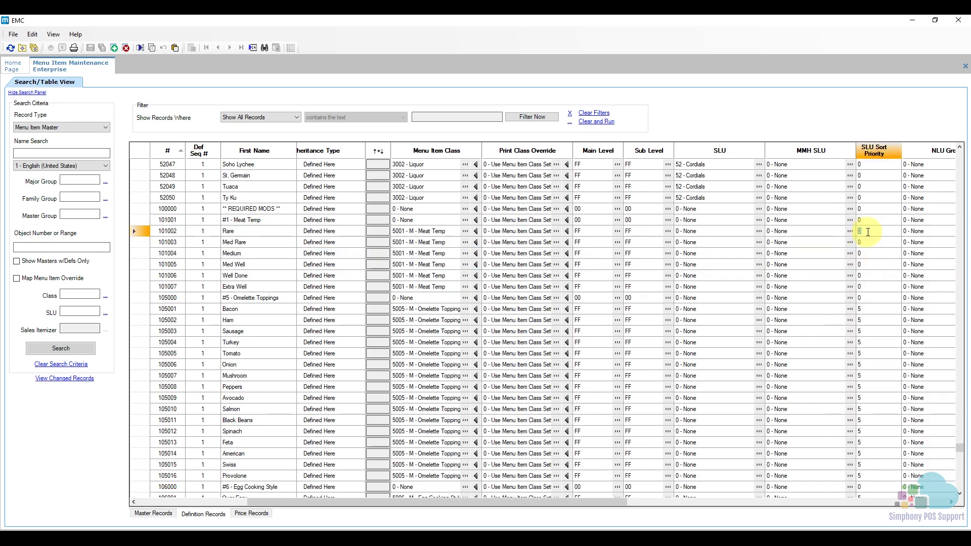
pyautogui.write('1')
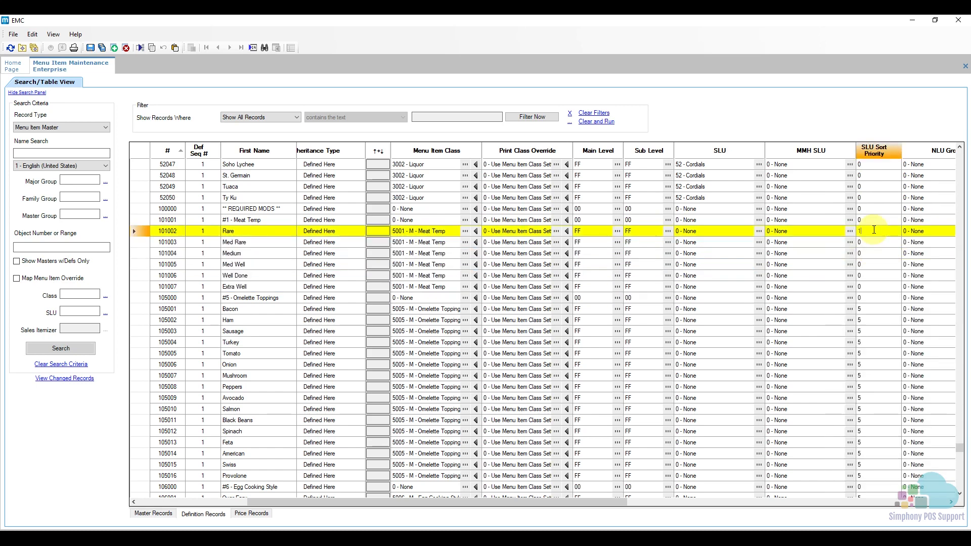
pyautogui.click(871, 245)
pyautogui.write('2')
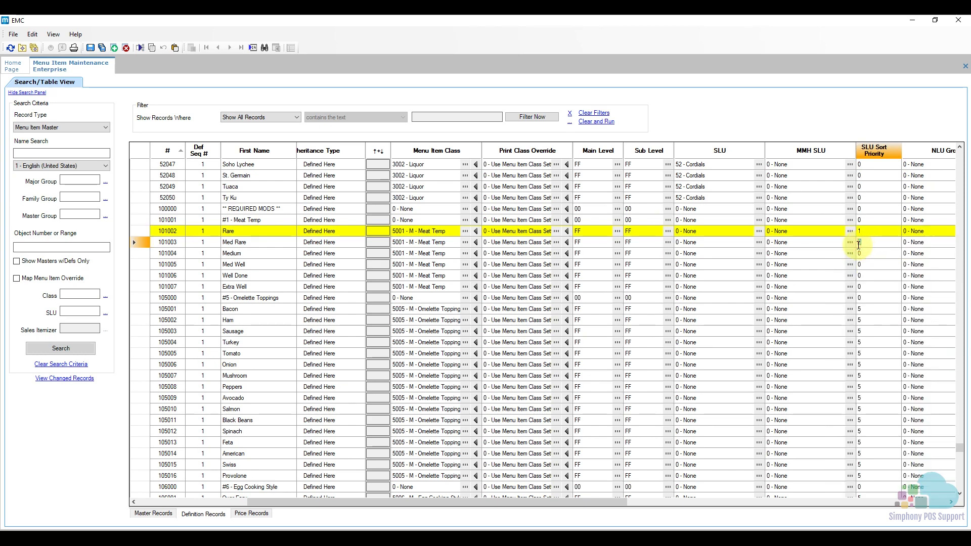
pyautogui.click(868, 255)
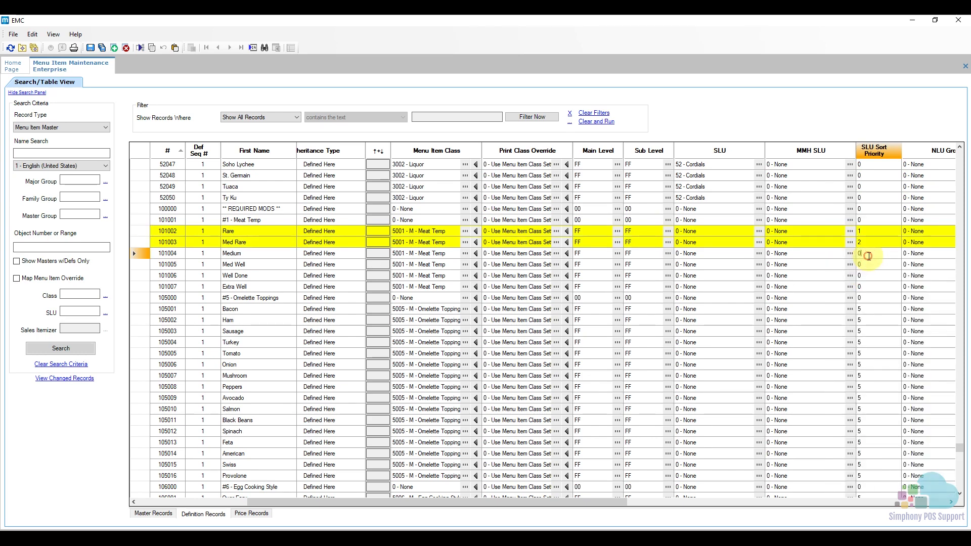
pyautogui.write('3')
pyautogui.click(868, 265)
pyautogui.write('4')
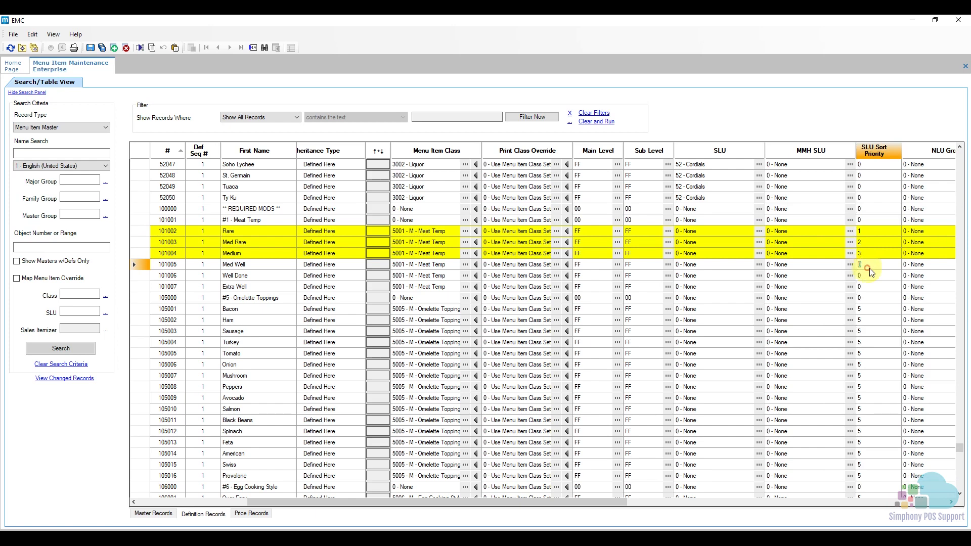
pyautogui.click(868, 276)
pyautogui.write('5')
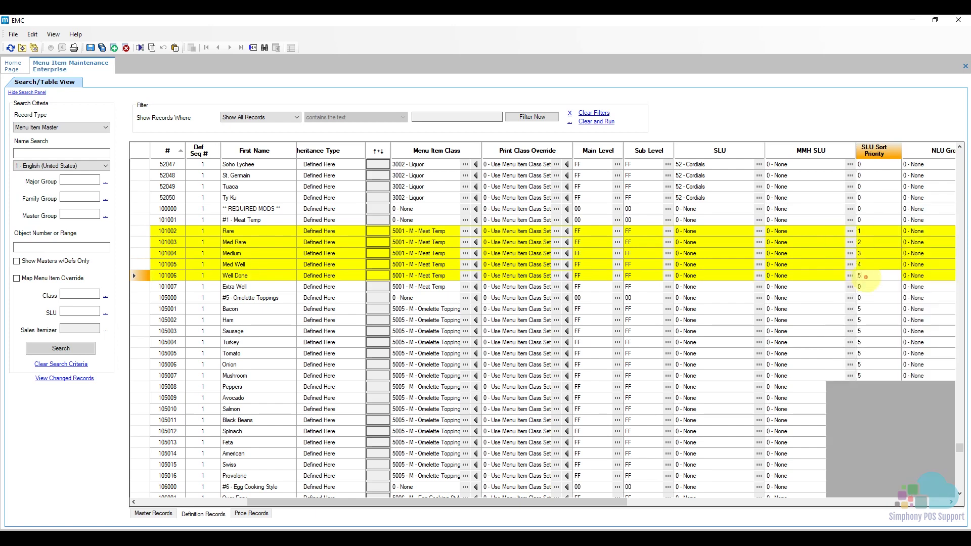
pyautogui.click(870, 287)
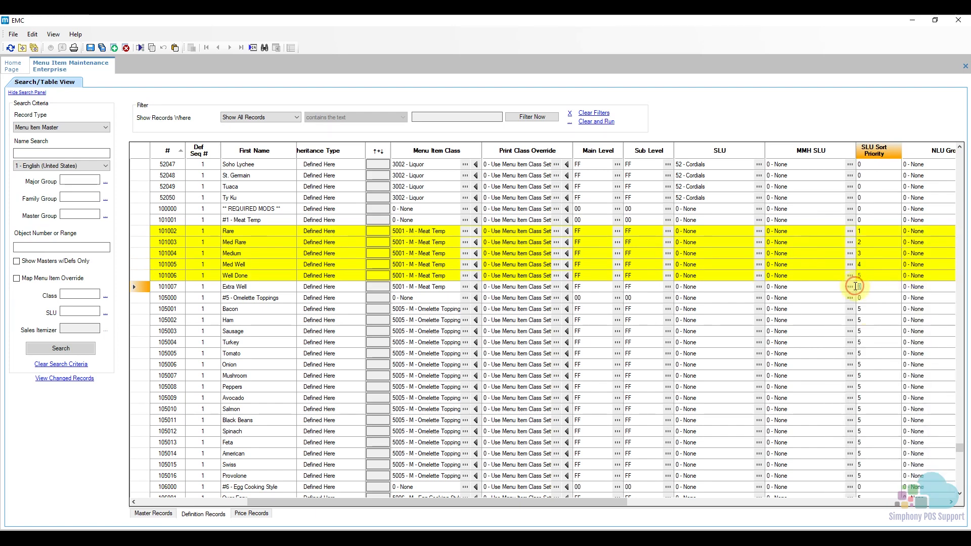
pyautogui.write('6')
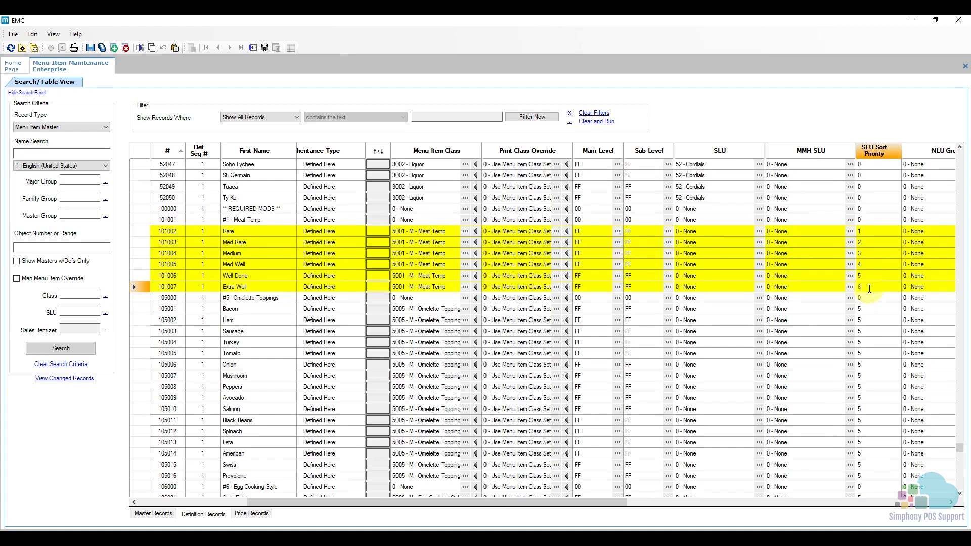
pyautogui.click(163, 70)
pyautogui.click(92, 48)
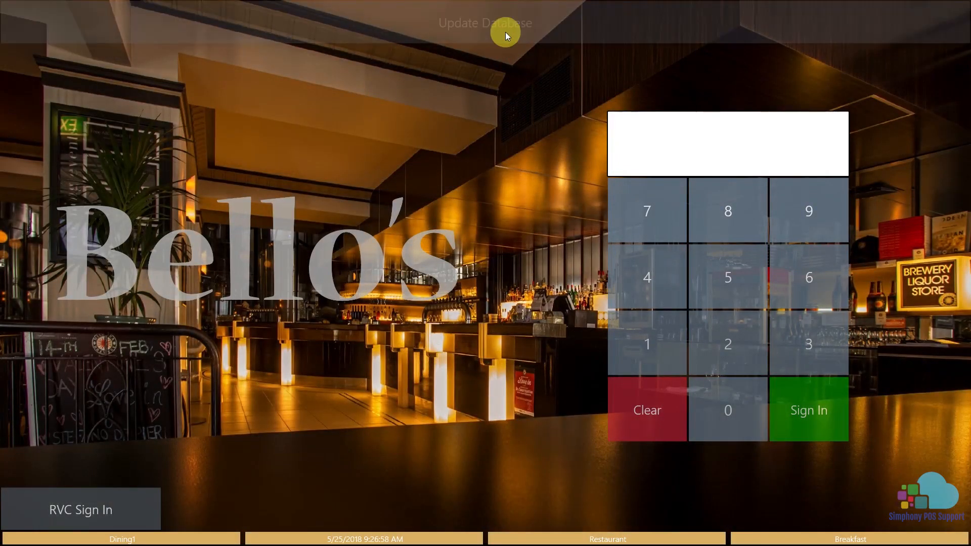
# - Switch back to the POS workstation, sign in with the employee PIN, and reopen the table 1 check
pyautogui.click(638, 329)
pyautogui.click(812, 392)
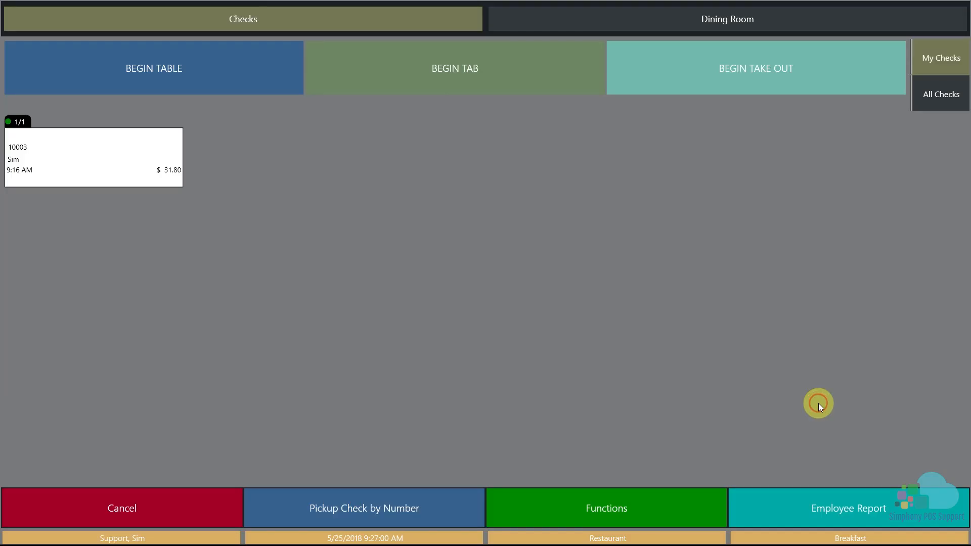
pyautogui.click(158, 167)
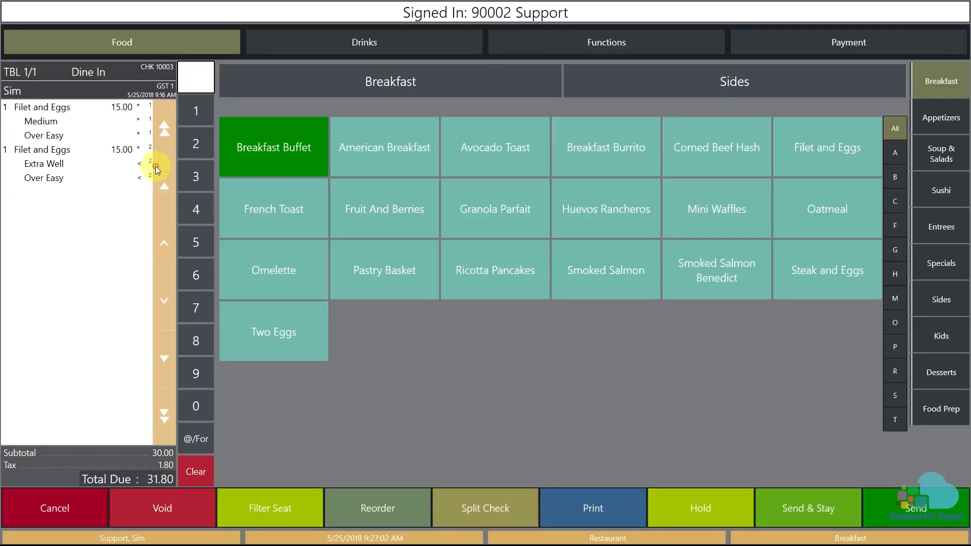
# - Order Filet and Eggs for seat 3 with meat temperature Rare and choose an egg cooking style
pyautogui.click(819, 156)
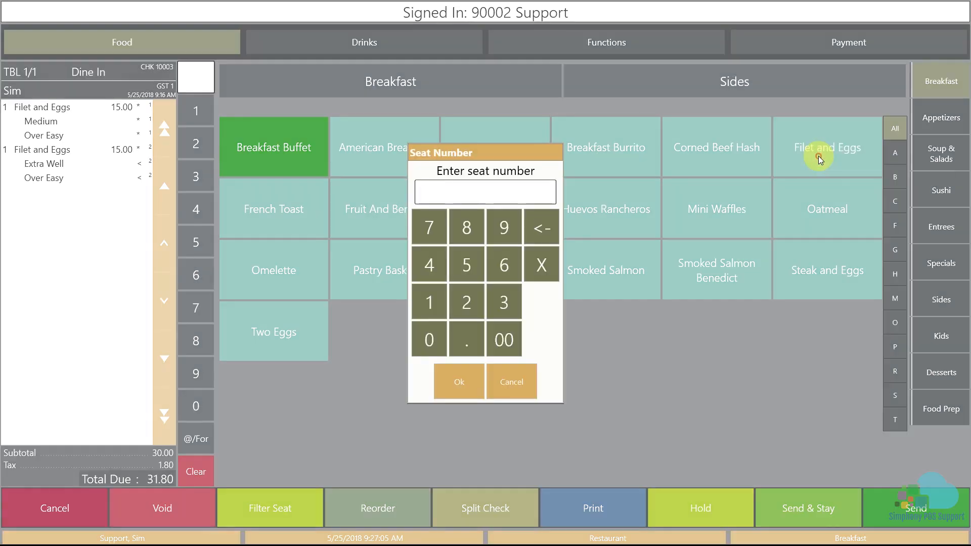
pyautogui.click(517, 303)
pyautogui.click(459, 386)
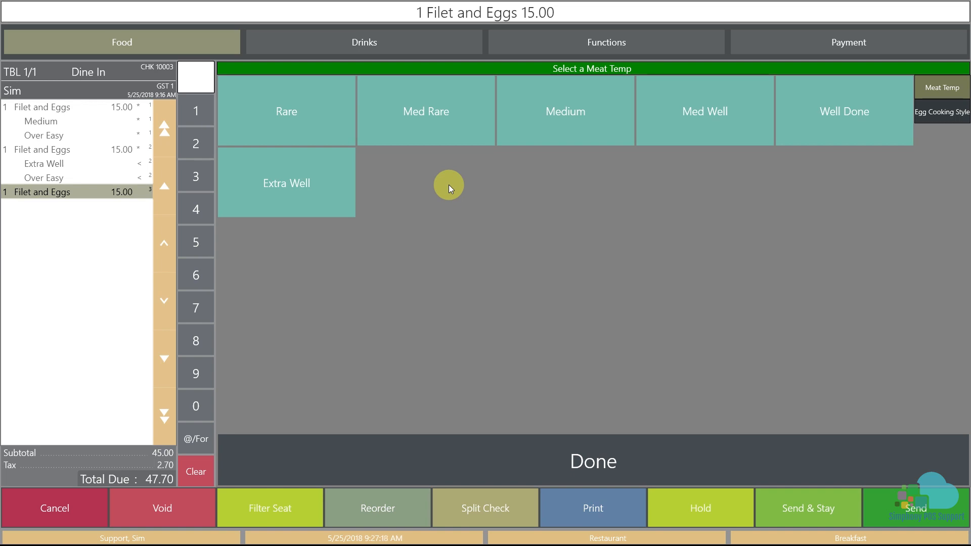
pyautogui.click(318, 139)
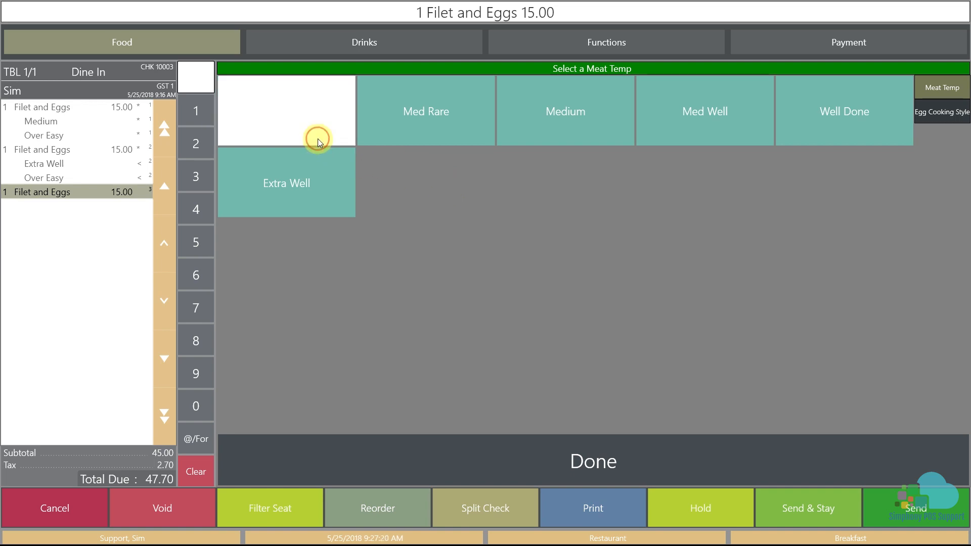
pyautogui.click(420, 133)
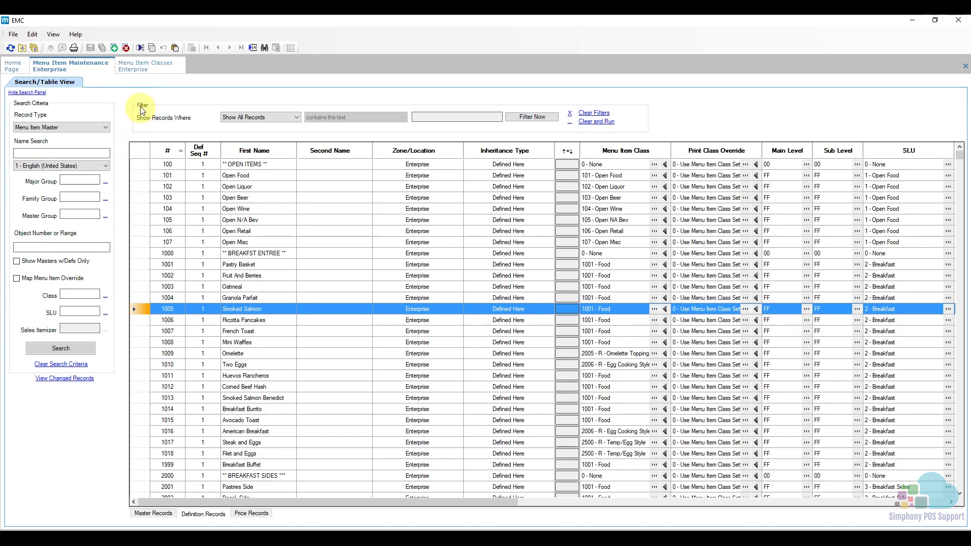
# - Return to EMC and show the condiment groups of menu item class 2001, R - Meat Temp
pyautogui.click(147, 68)
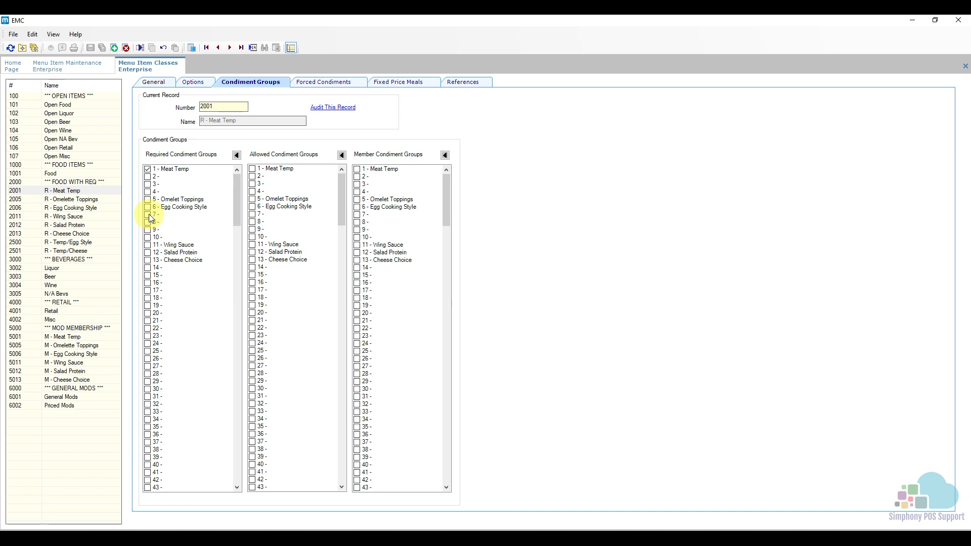
# - Name condiment group 7 Bread Choice in Condiment Group Names, save, and refresh the Menu Item Classes module
pyautogui.click(237, 156)
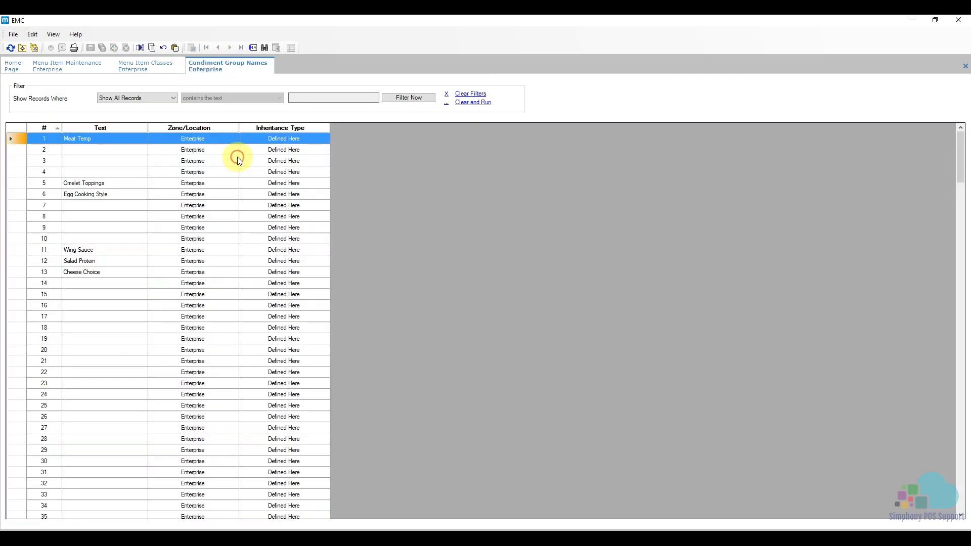
pyautogui.click(89, 206)
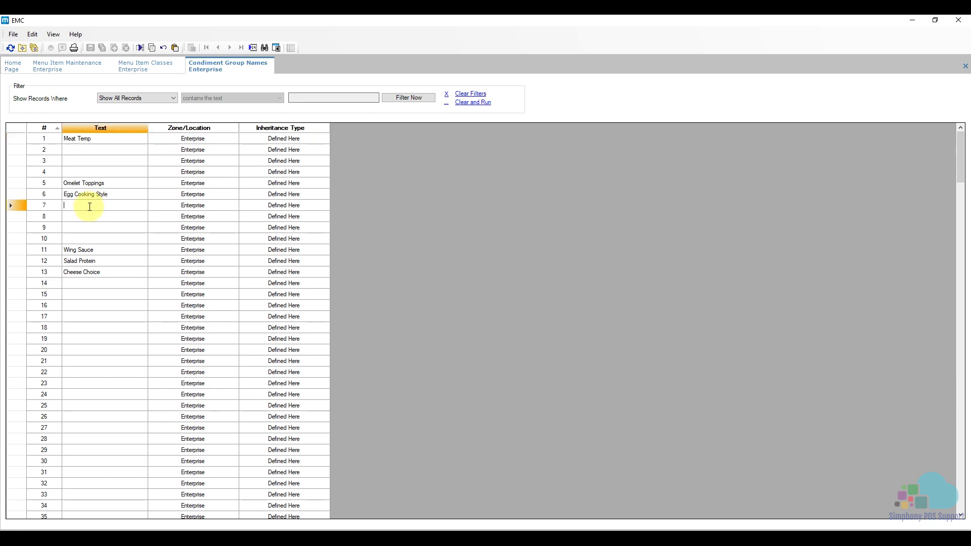
pyautogui.write('Bread')
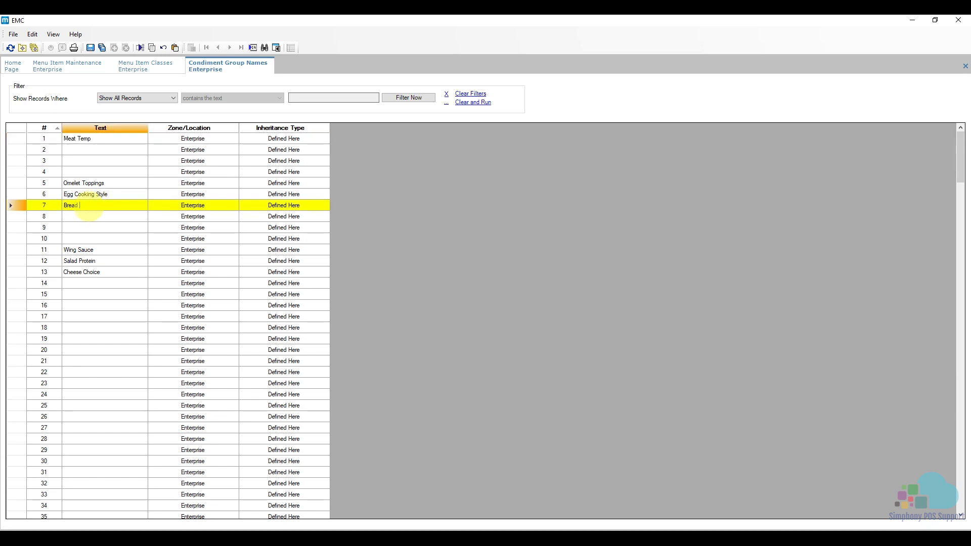
pyautogui.write(' Choice')
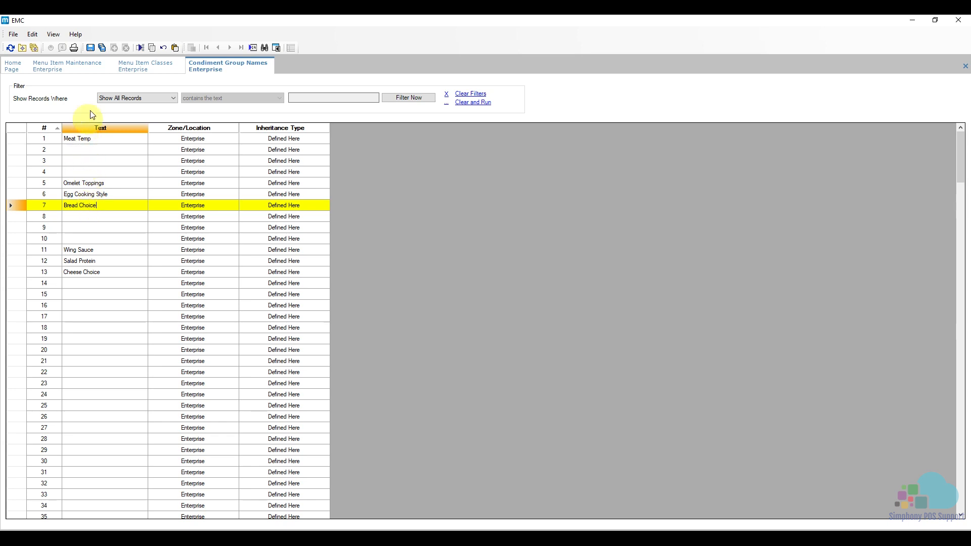
pyautogui.click(91, 49)
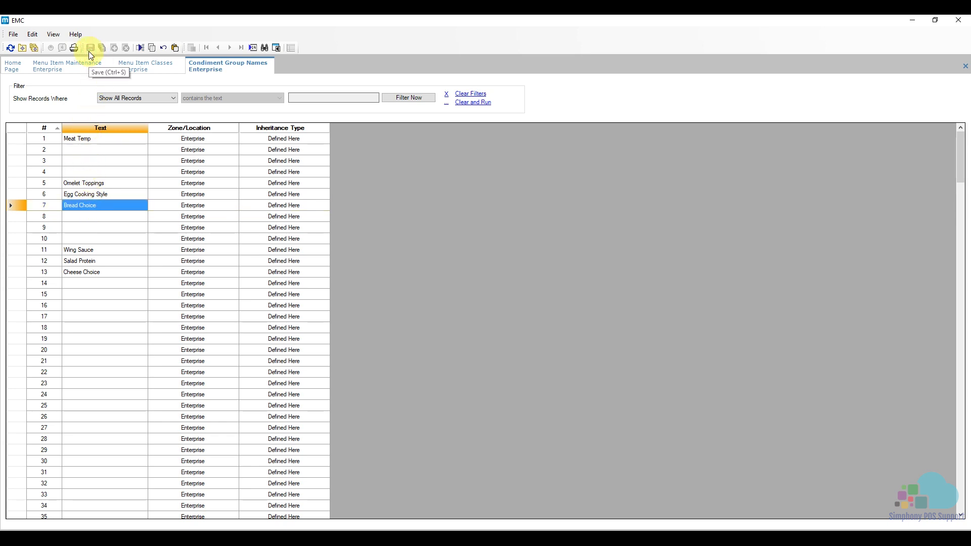
pyautogui.click(138, 72)
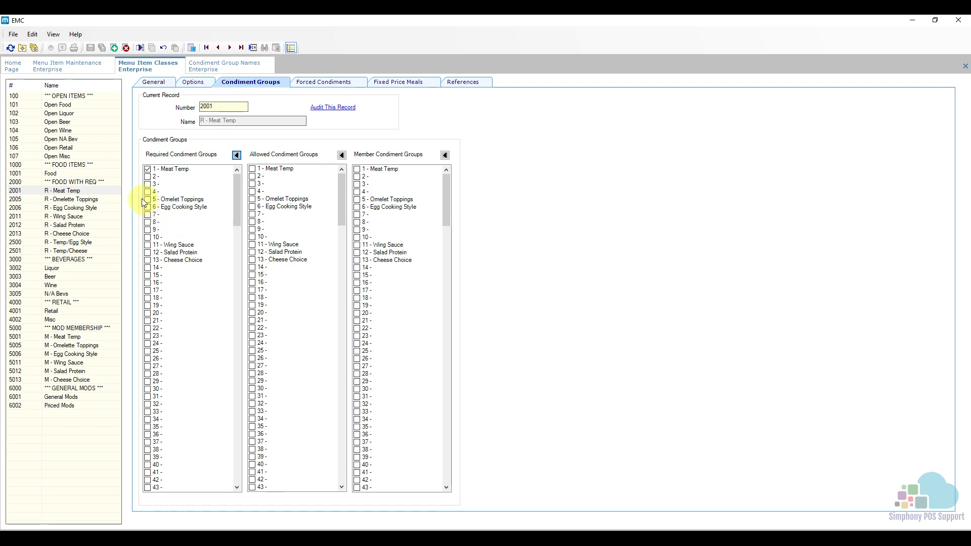
pyautogui.click(11, 48)
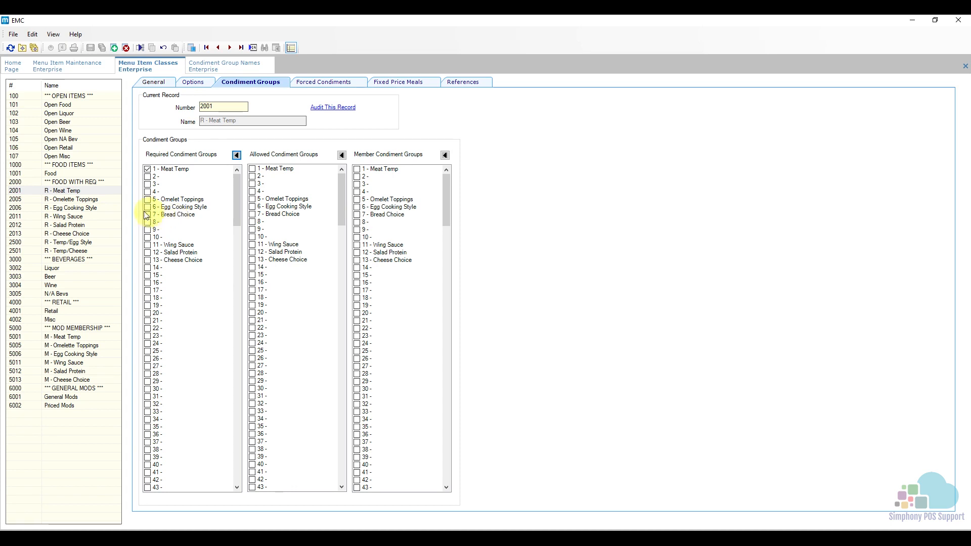
# - Insert menu item class 2007 named R - Bread Choice, using class 2001 - R - Meat Temp as the template
pyautogui.click(85, 191)
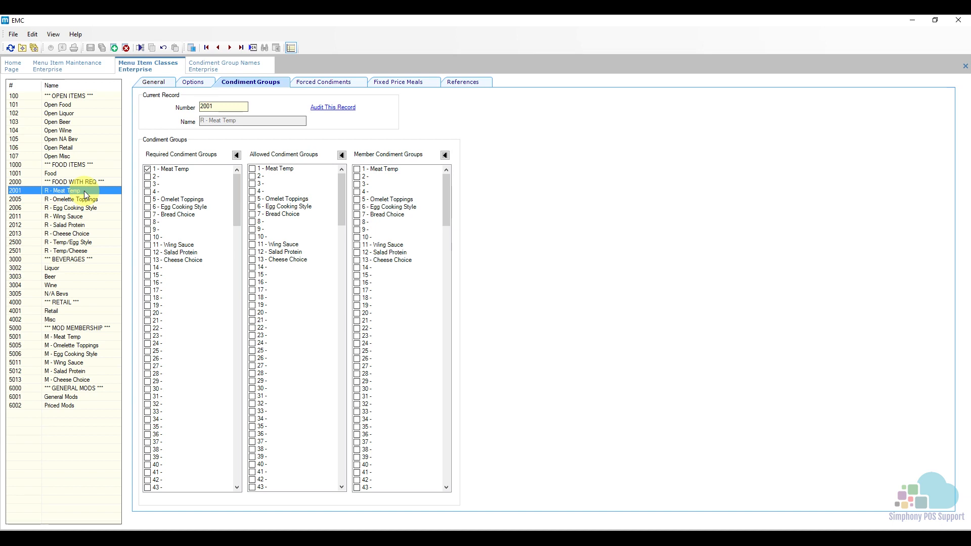
pyautogui.click(115, 48)
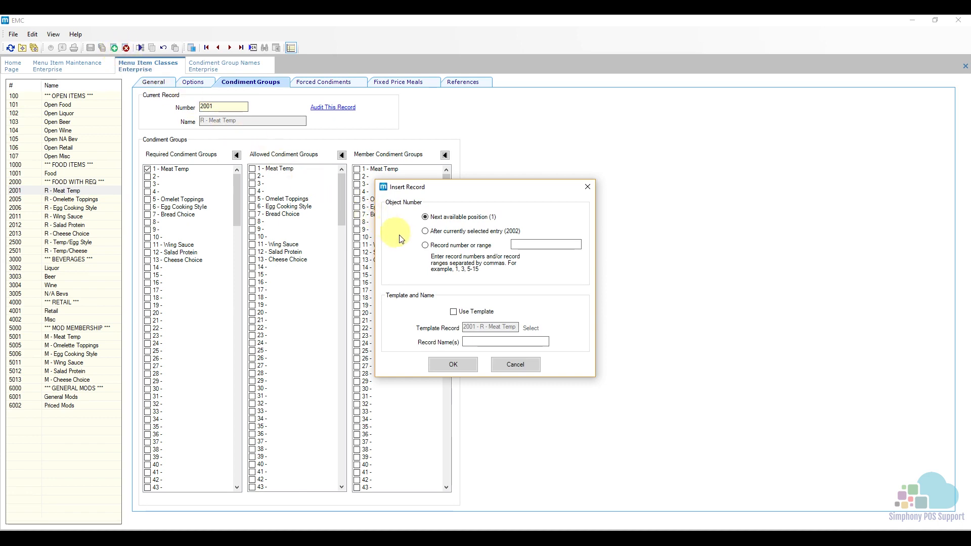
pyautogui.click(439, 247)
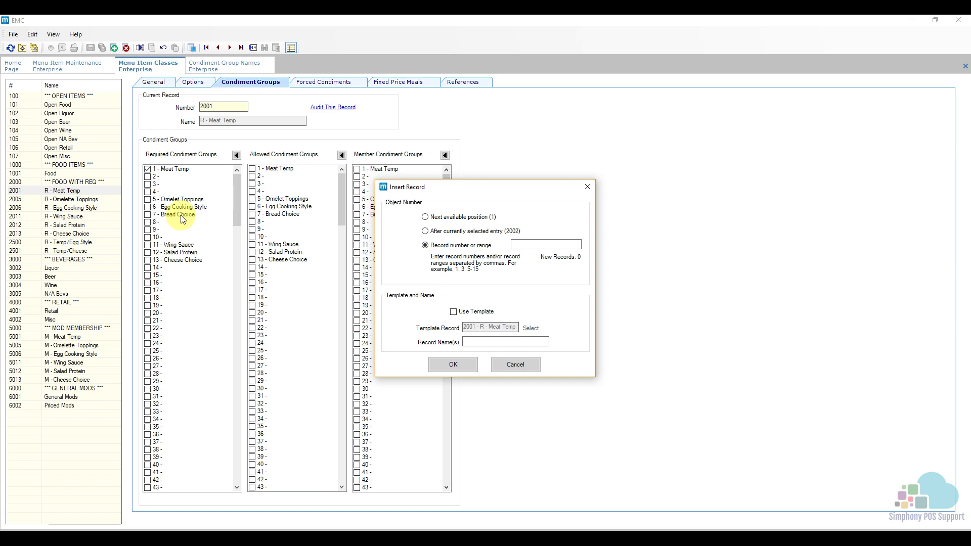
pyautogui.click(522, 244)
pyautogui.write('200')
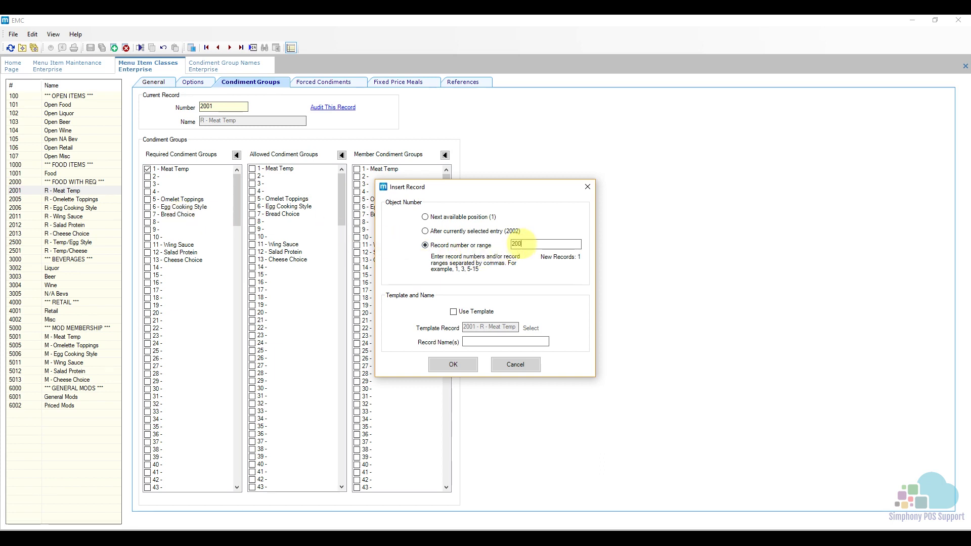
pyautogui.write('7')
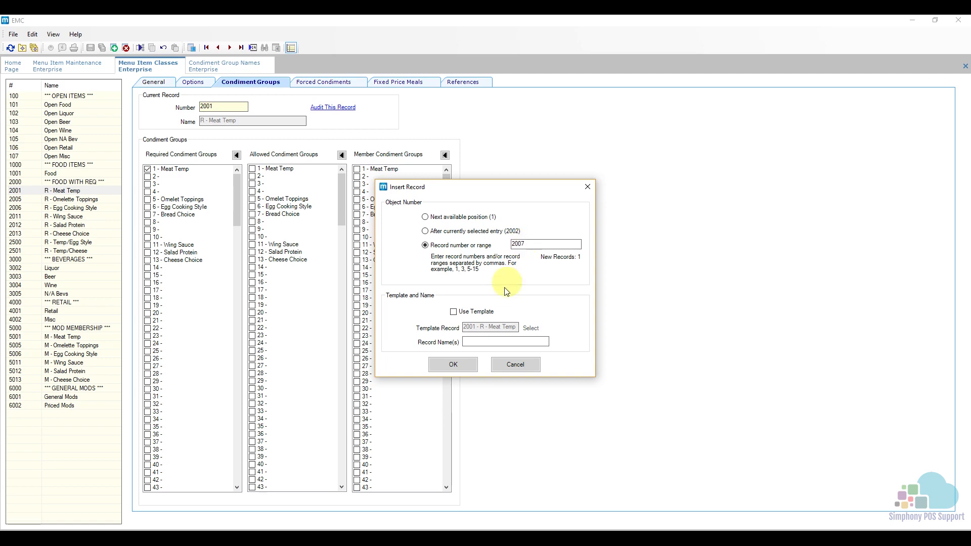
pyautogui.click(454, 312)
pyautogui.click(476, 341)
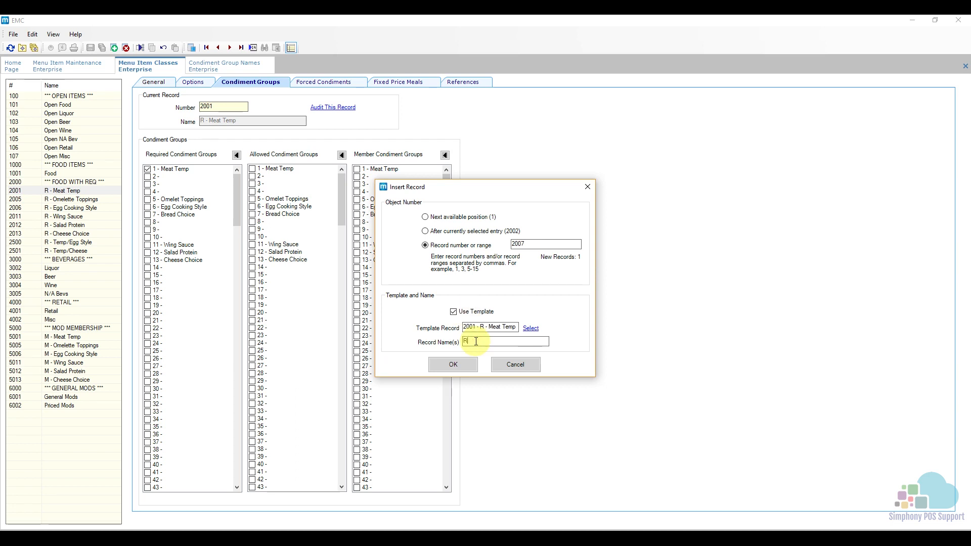
pyautogui.write('R - Bread Choice')
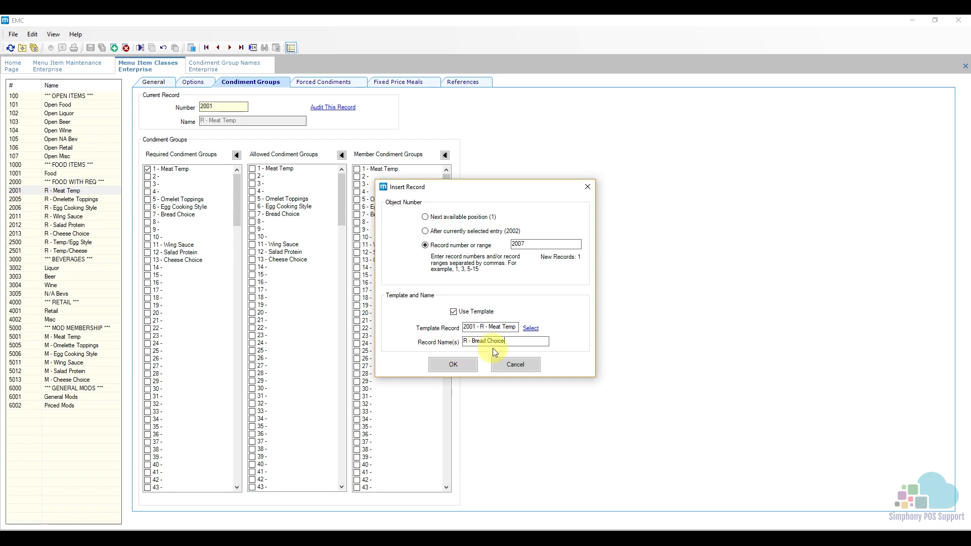
pyautogui.click(454, 365)
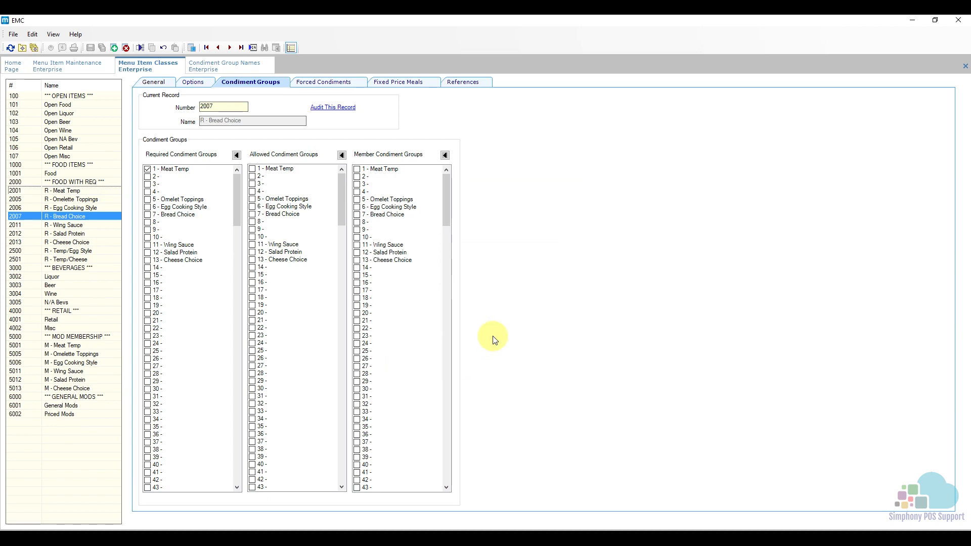
# - For class 2007, replace Meat Temp with 7 - Bread Choice as the required condiment group and show its forced condiments
pyautogui.click(80, 217)
pyautogui.click(170, 171)
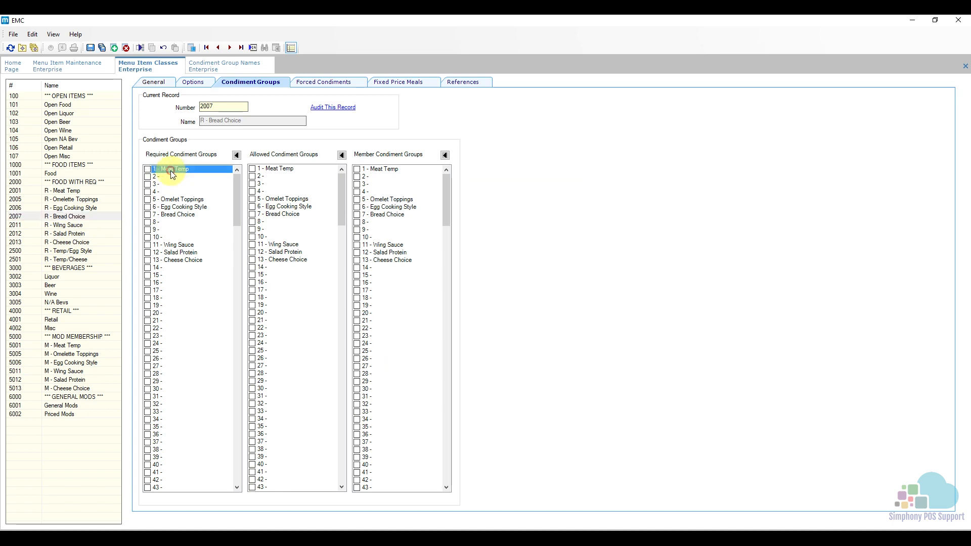
pyautogui.click(166, 216)
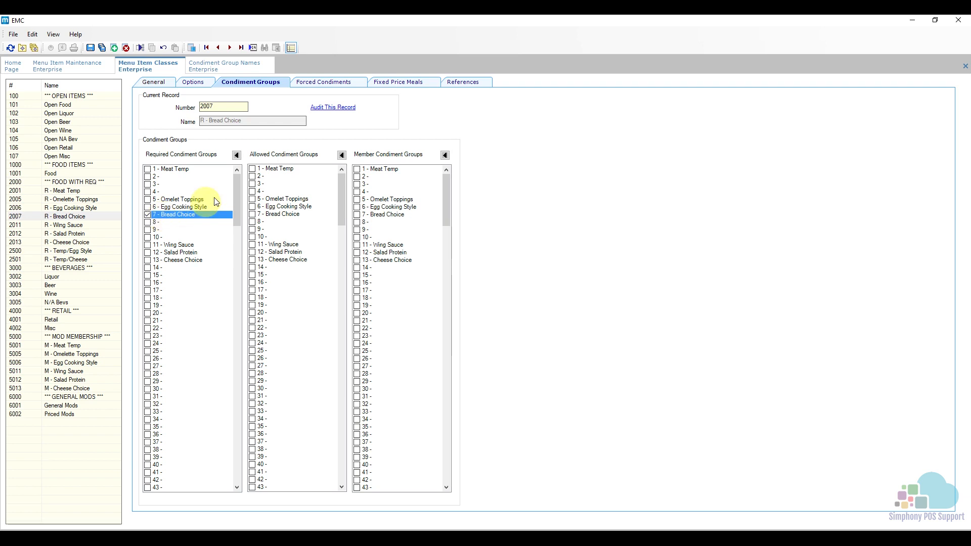
pyautogui.click(327, 82)
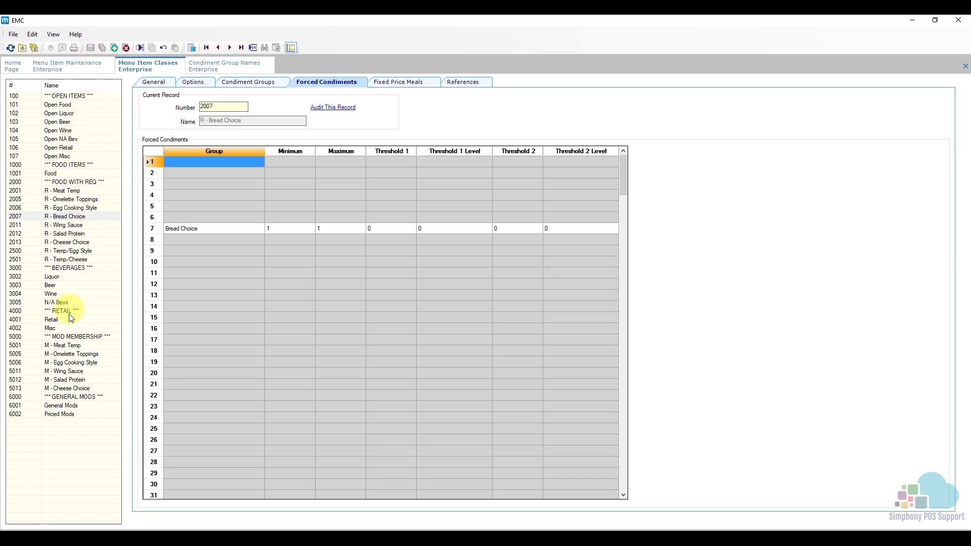
# - Insert menu item class 5007 named M - Bread Choice, using class 5001 - M - Meat Temp as the template
pyautogui.click(77, 346)
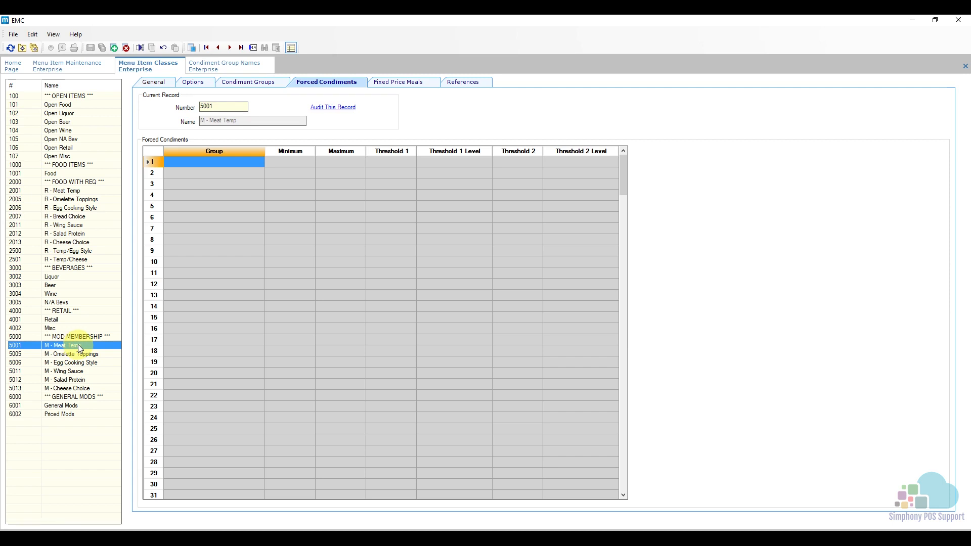
pyautogui.click(250, 85)
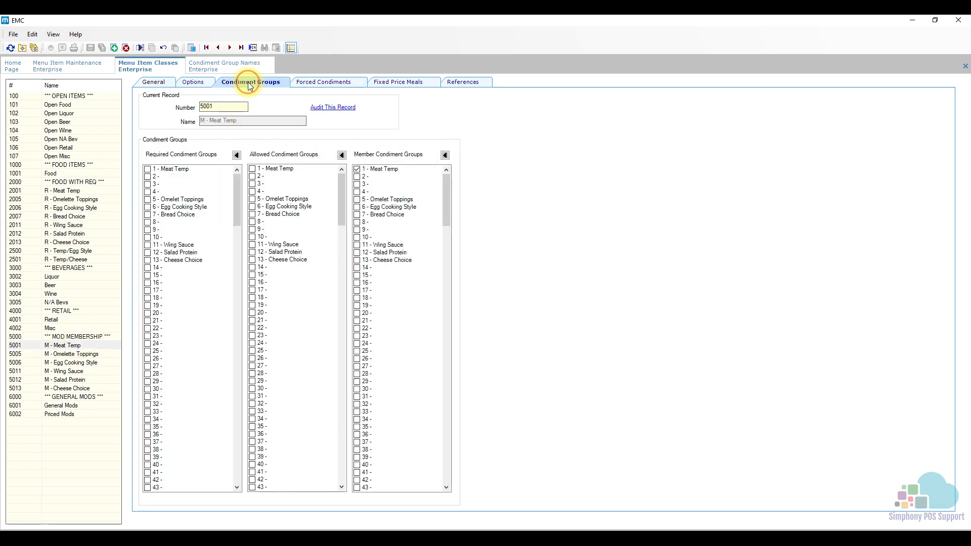
pyautogui.click(114, 48)
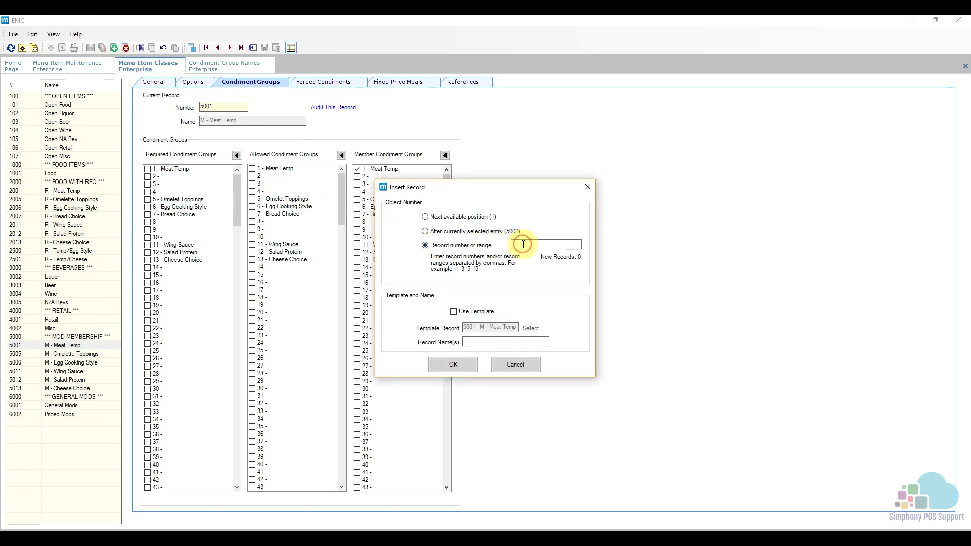
pyautogui.write('5007')
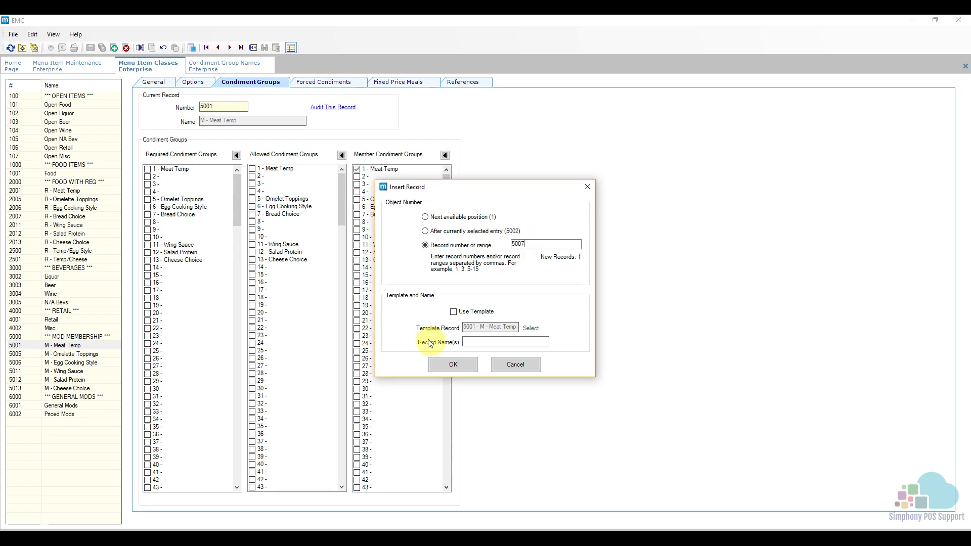
pyautogui.click(455, 312)
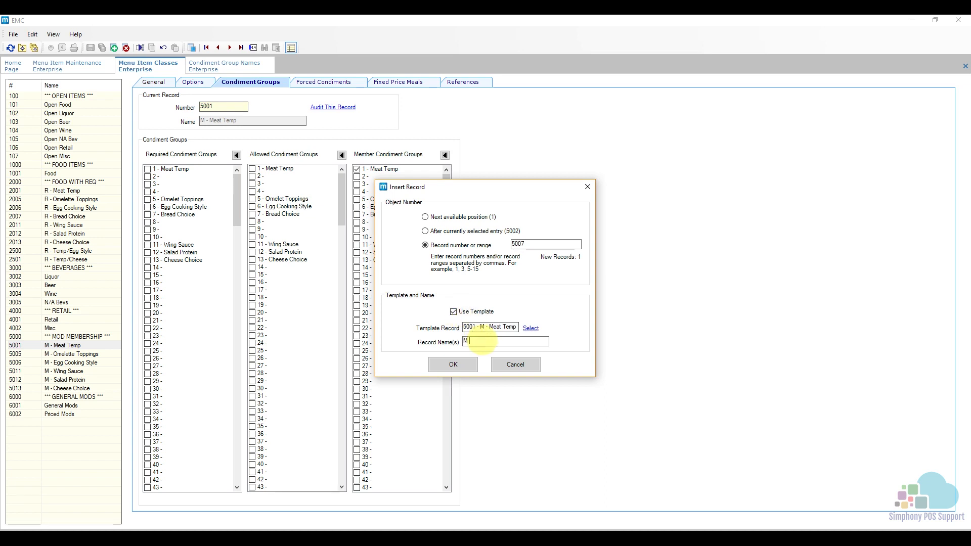
pyautogui.write('Bread Choice')
pyautogui.click(458, 368)
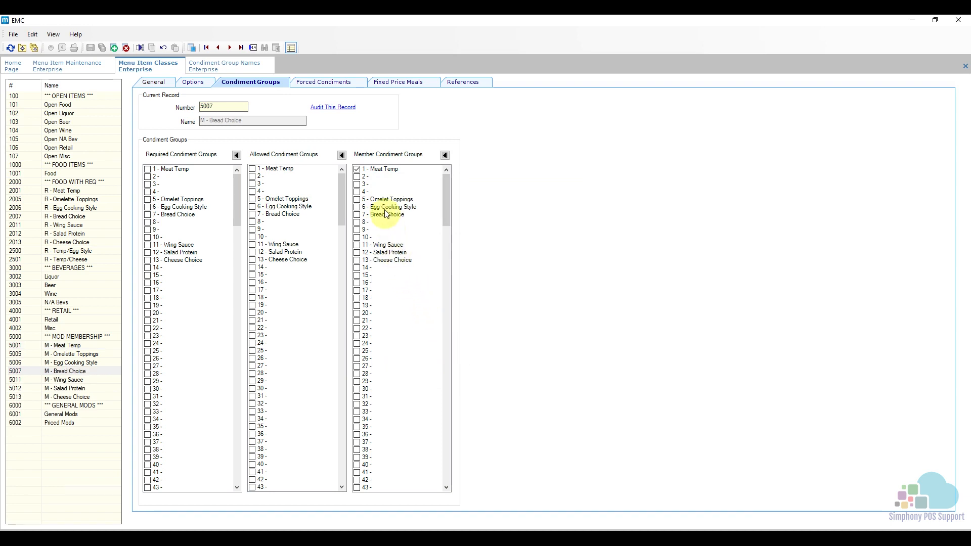
# - For class 5007, replace Meat Temp with 7 - Bread Choice as the member condiment group and save
pyautogui.click(380, 171)
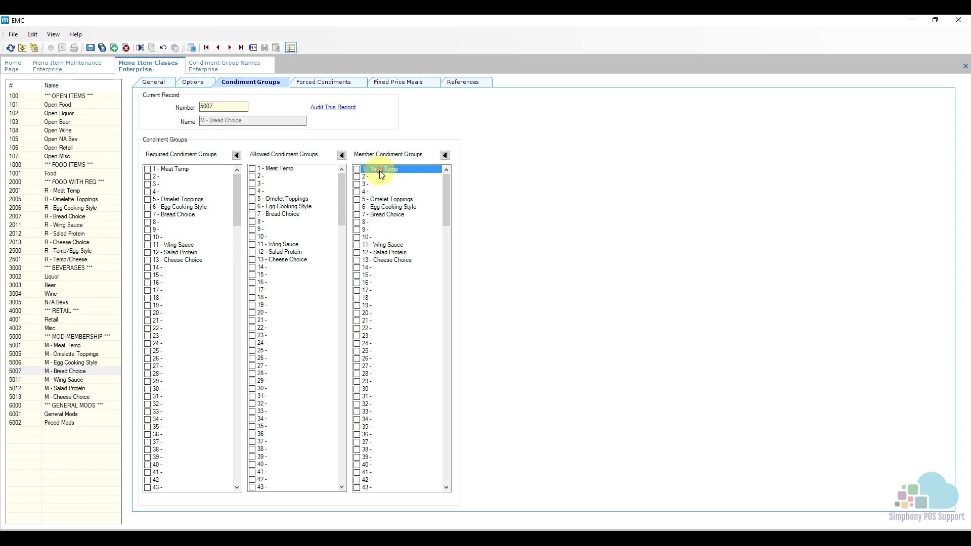
pyautogui.click(379, 215)
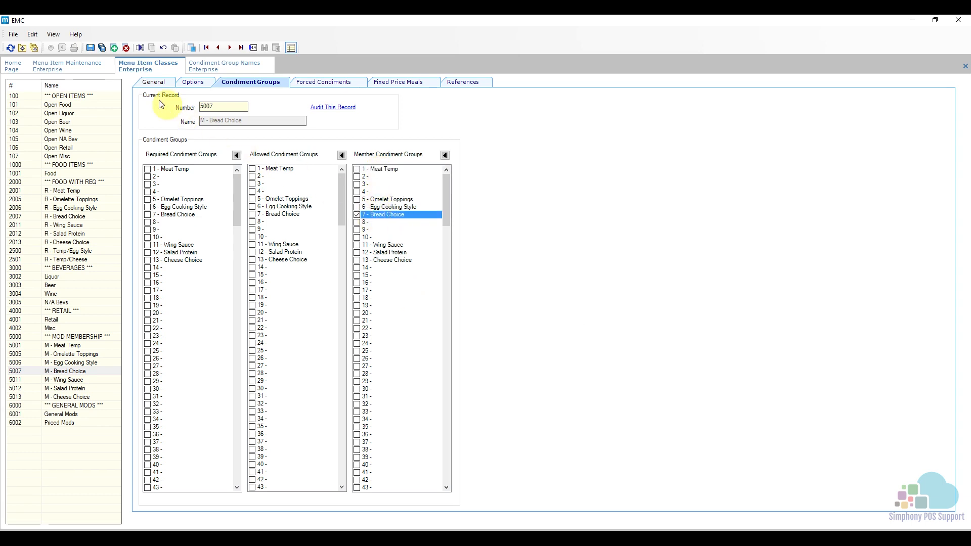
pyautogui.click(93, 49)
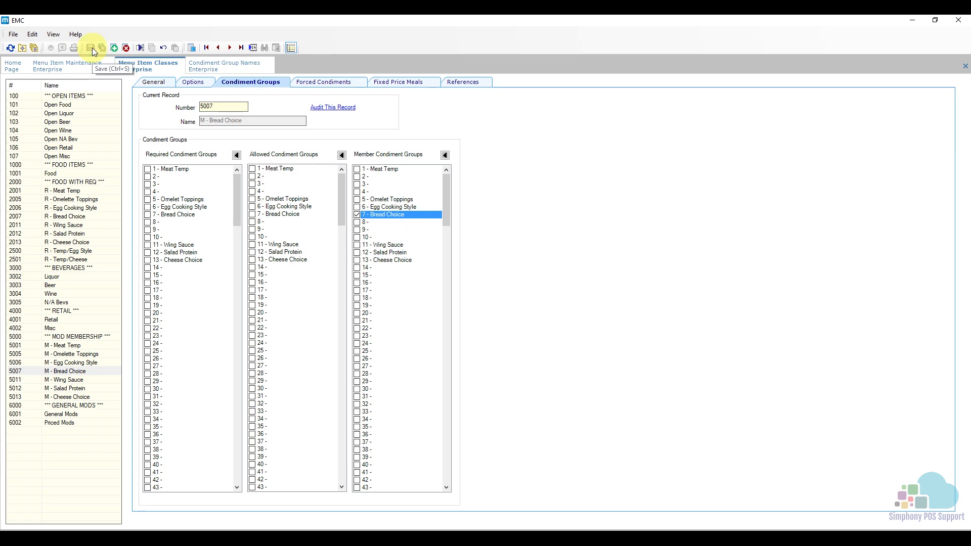
# - Refresh the menu item records in Menu Item Maintenance, select 106000 - #6 - Egg Cooking Style, and show its master record
pyautogui.click(73, 66)
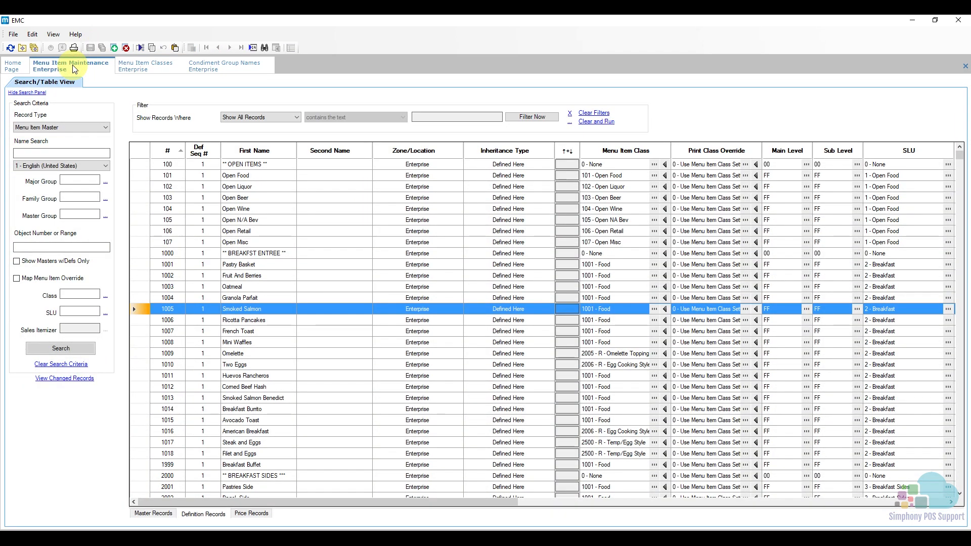
pyautogui.click(10, 48)
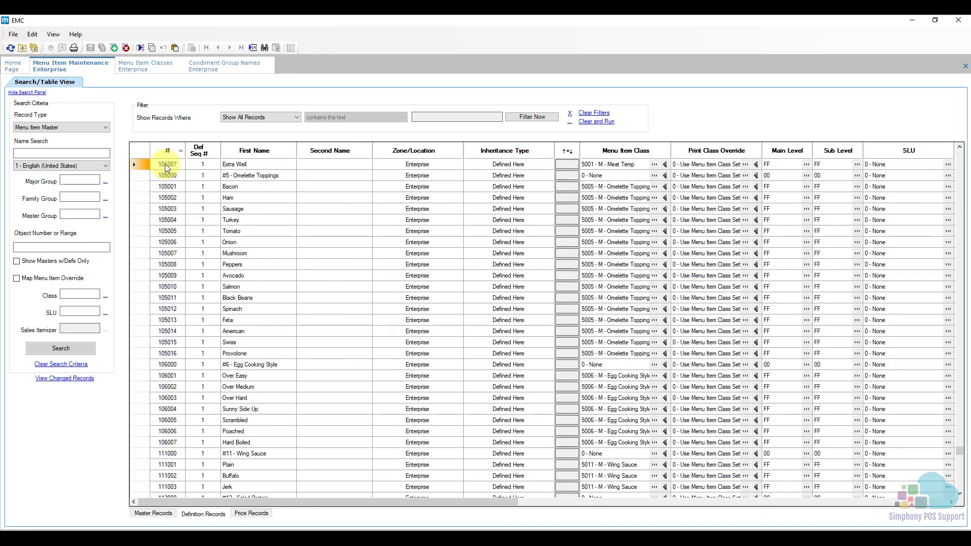
pyautogui.click(143, 175)
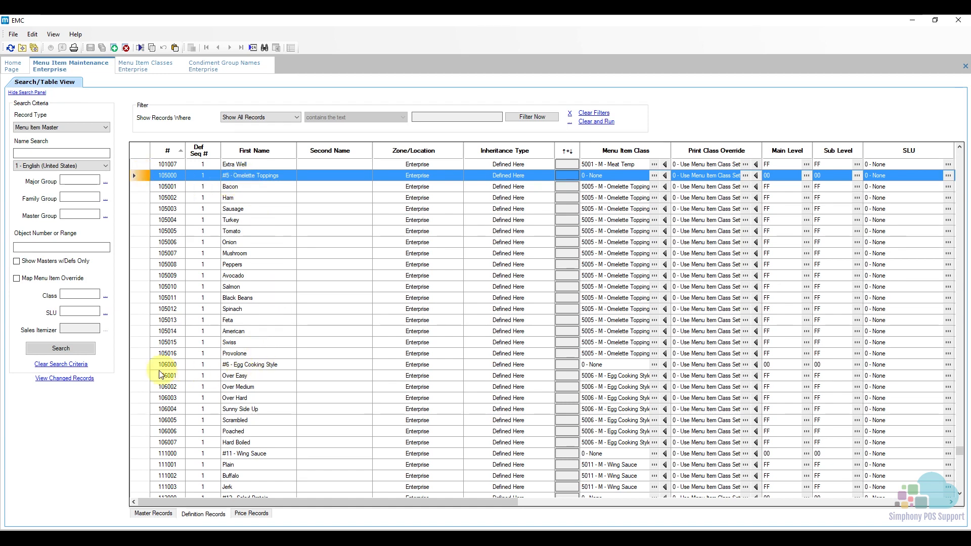
pyautogui.click(141, 365)
pyautogui.scroll(-3, 142, 362)
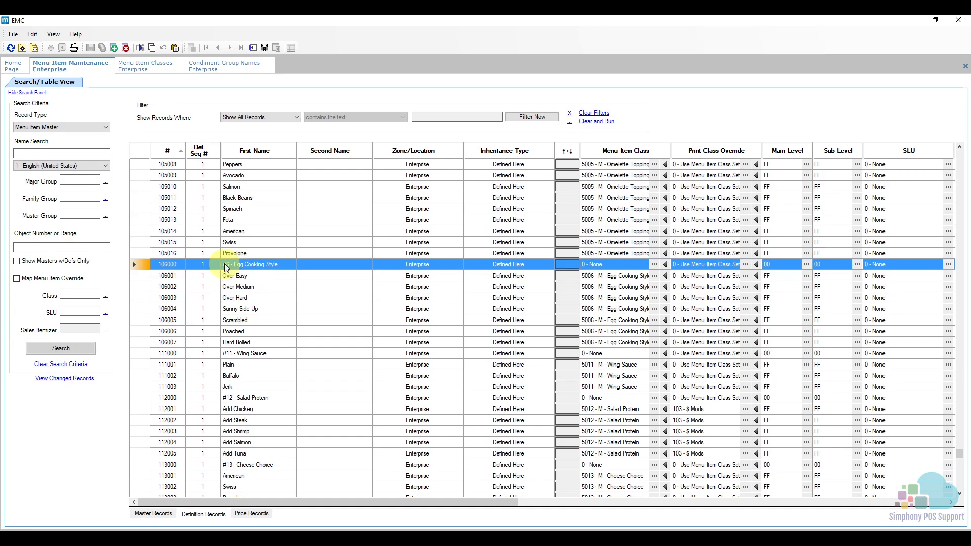
pyautogui.click(162, 516)
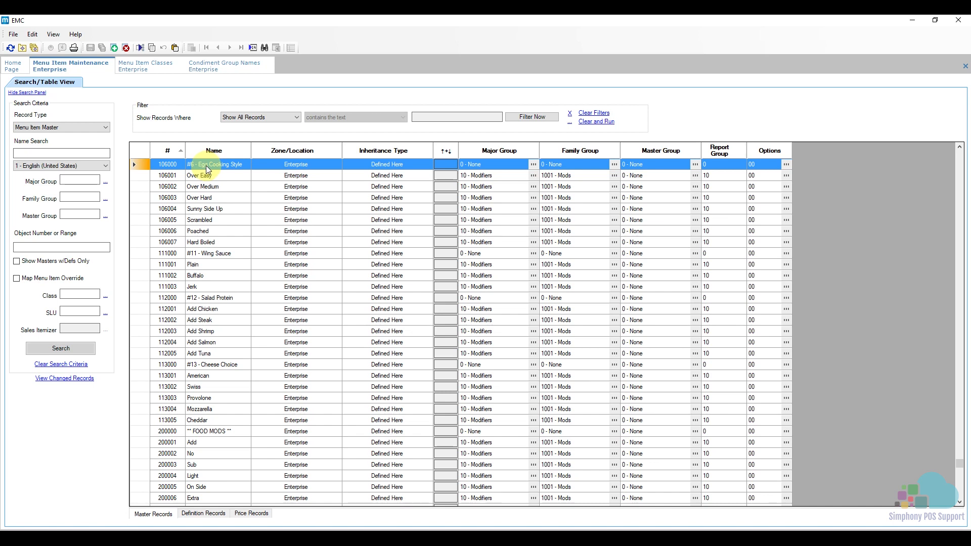
# - Insert menu item master 107000 named #7 - Bread Choice, using 106000 - #6 - Egg Cooking Style as the template
pyautogui.click(114, 48)
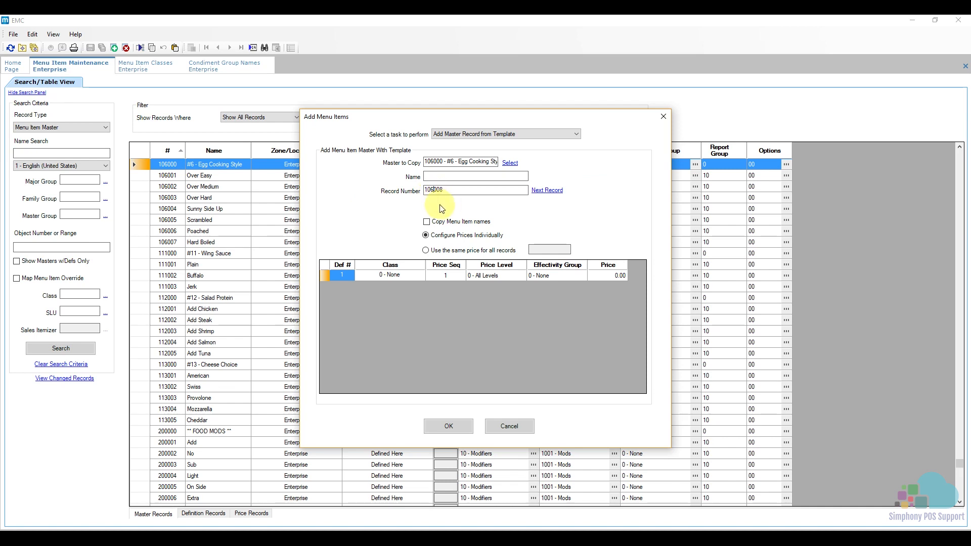
pyautogui.press('BackSpace')
pyautogui.write('70')
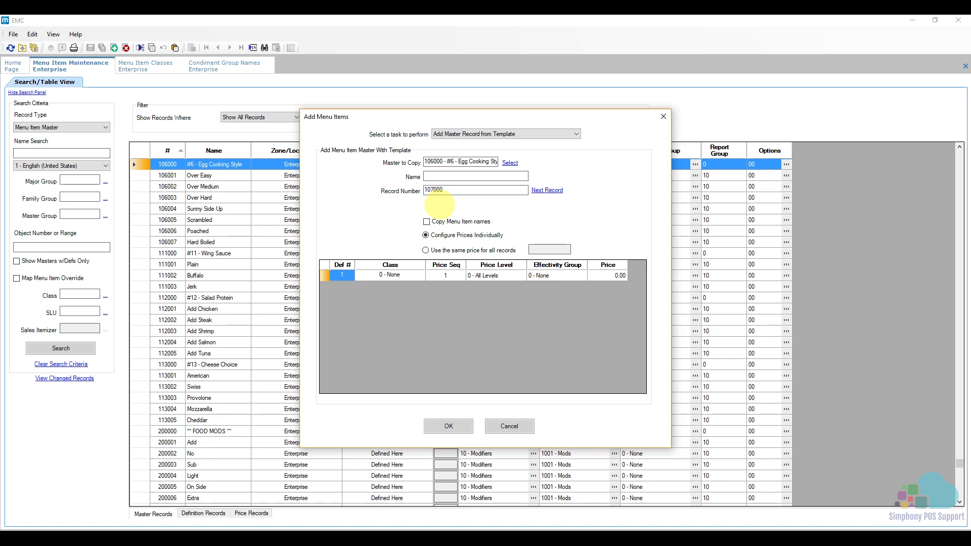
pyautogui.click(442, 176)
pyautogui.write('#7 - Bread Choice')
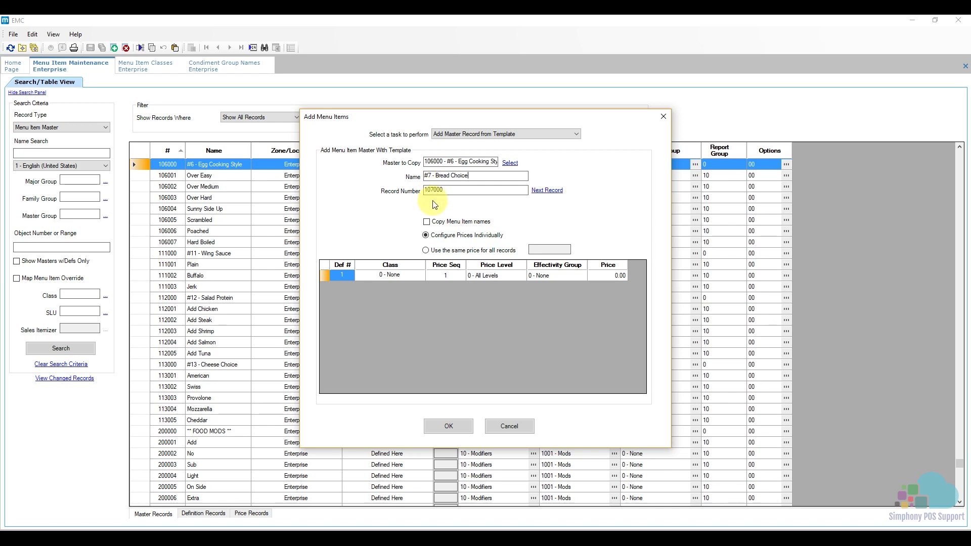
pyautogui.click(450, 427)
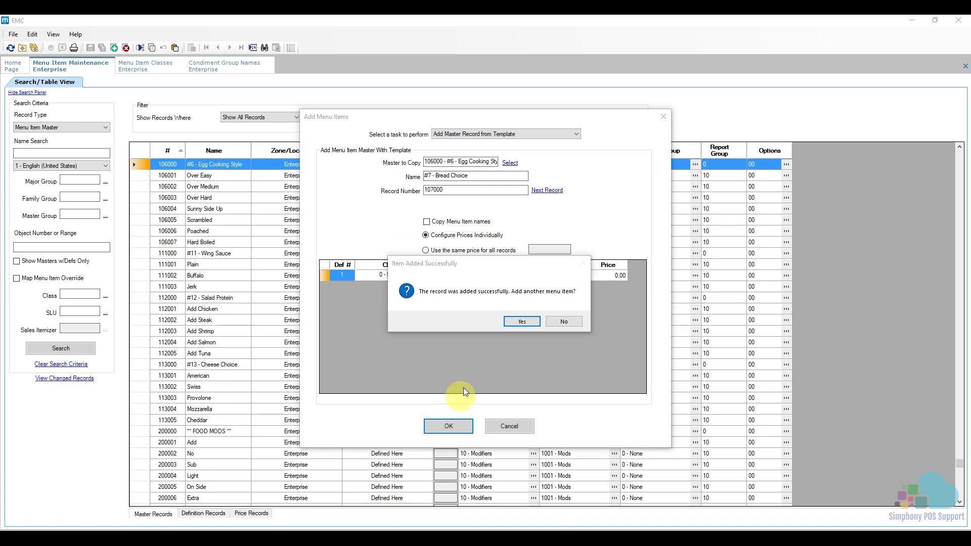
pyautogui.click(559, 323)
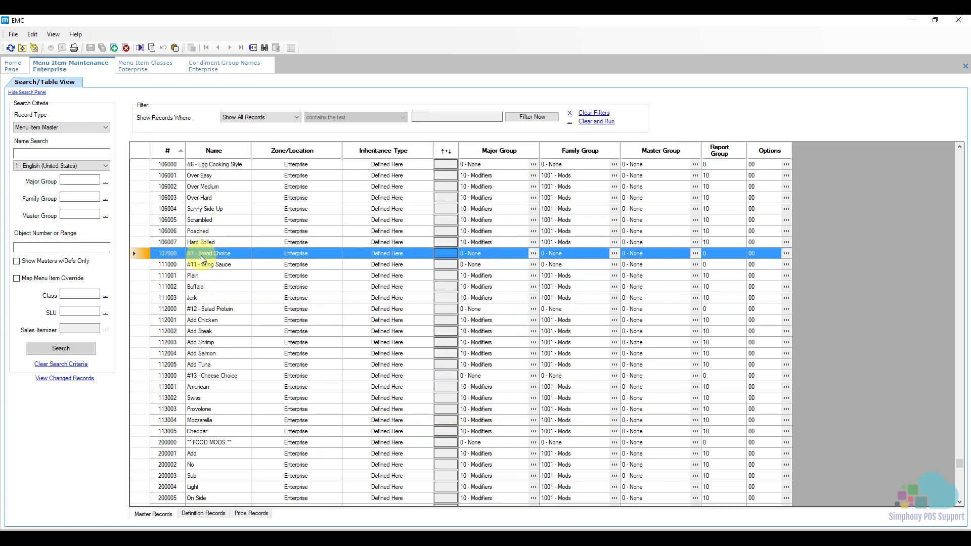
# - Insert menu item master 107001 named Bagel, using 106007 - Hard Boiled as the template
pyautogui.click(142, 244)
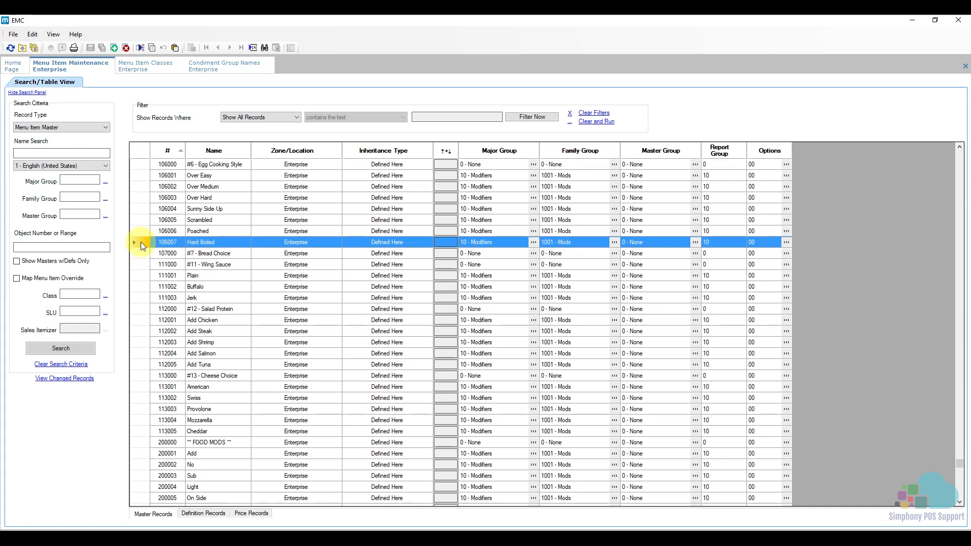
pyautogui.click(114, 49)
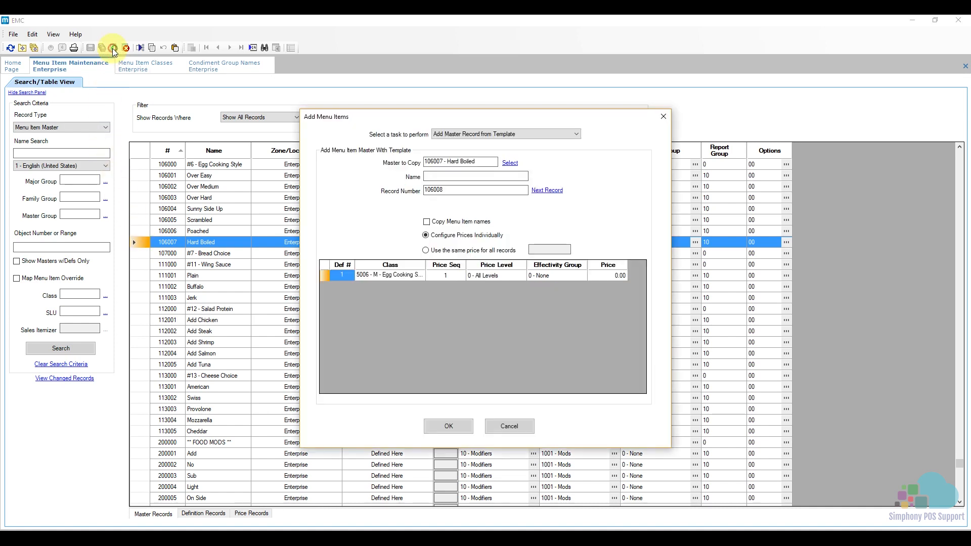
pyautogui.press('BackSpace')
pyautogui.write('7')
pyautogui.click(443, 190)
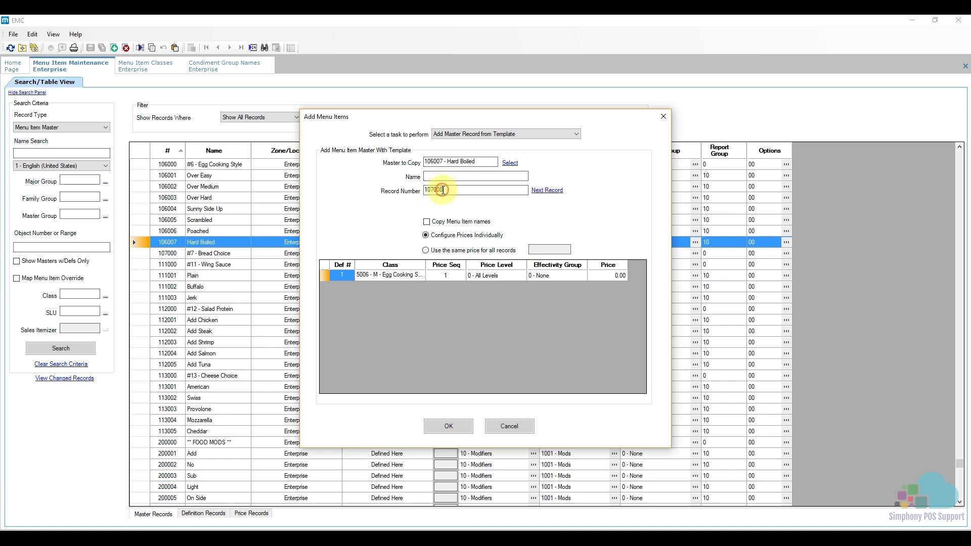
pyautogui.press('BackSpace')
pyautogui.write('1')
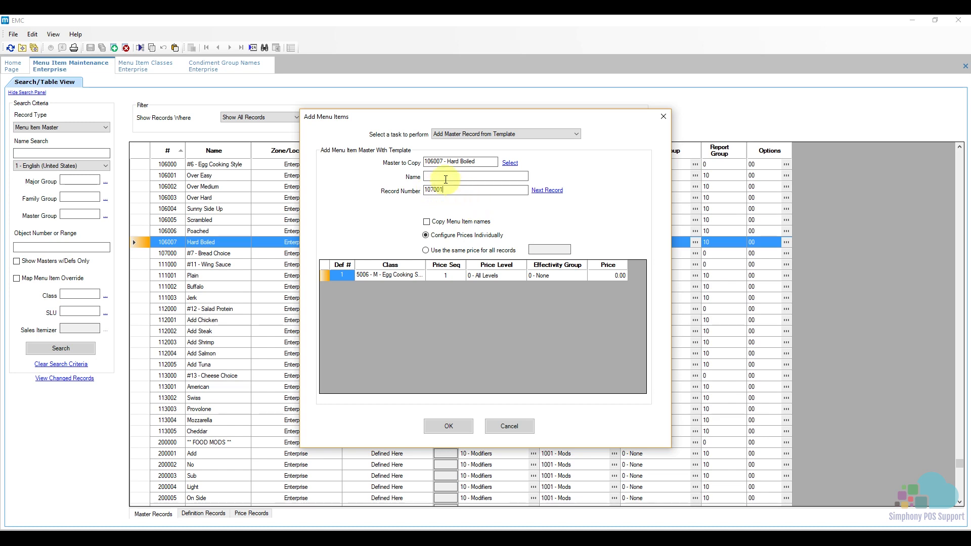
pyautogui.click(433, 175)
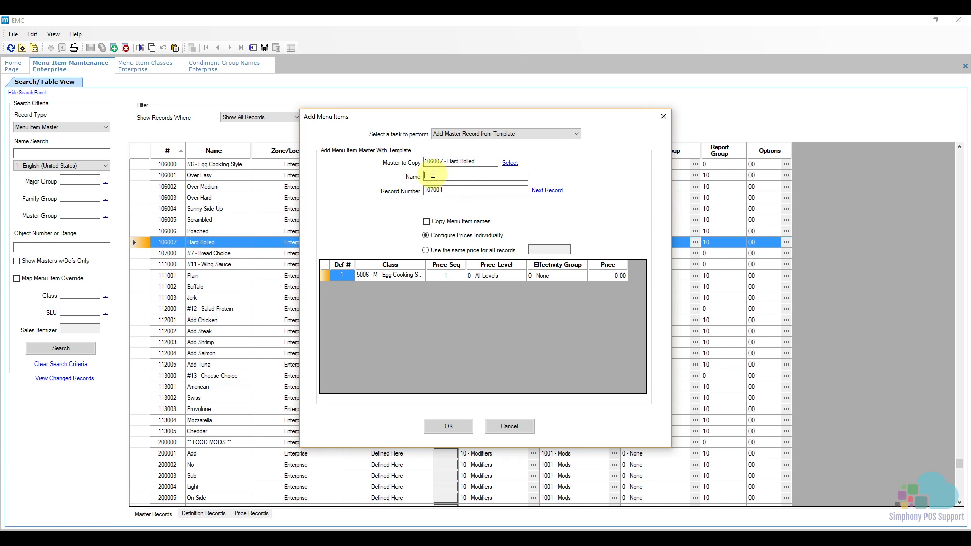
pyautogui.write('Bagel')
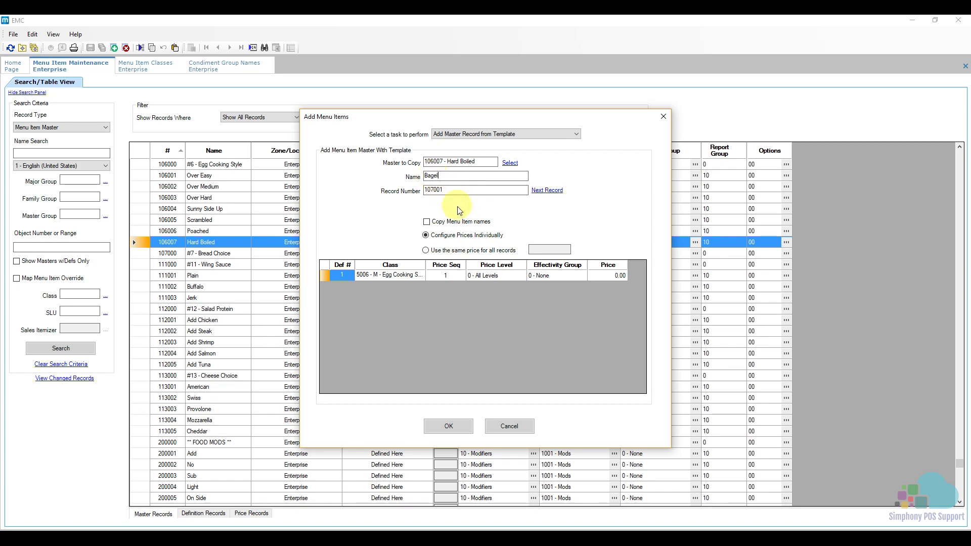
pyautogui.click(455, 427)
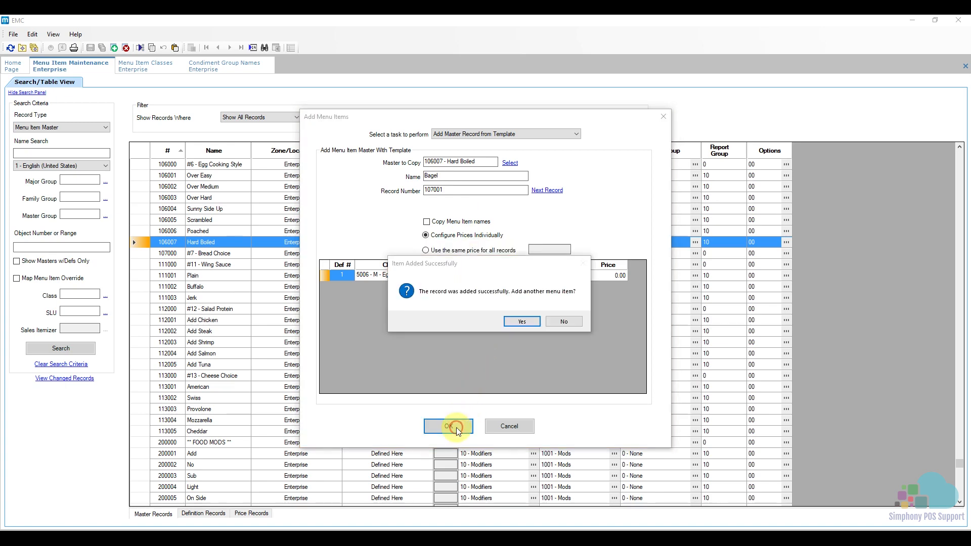
pyautogui.click(563, 322)
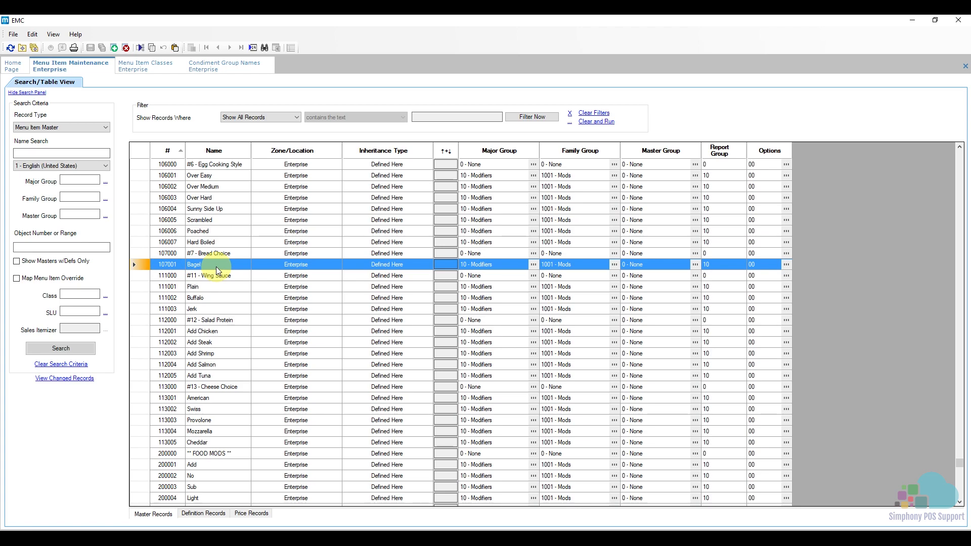
# - In the definition record of Bagel, set the menu item class to 5007 - M - Bread Choice and save
pyautogui.click(203, 514)
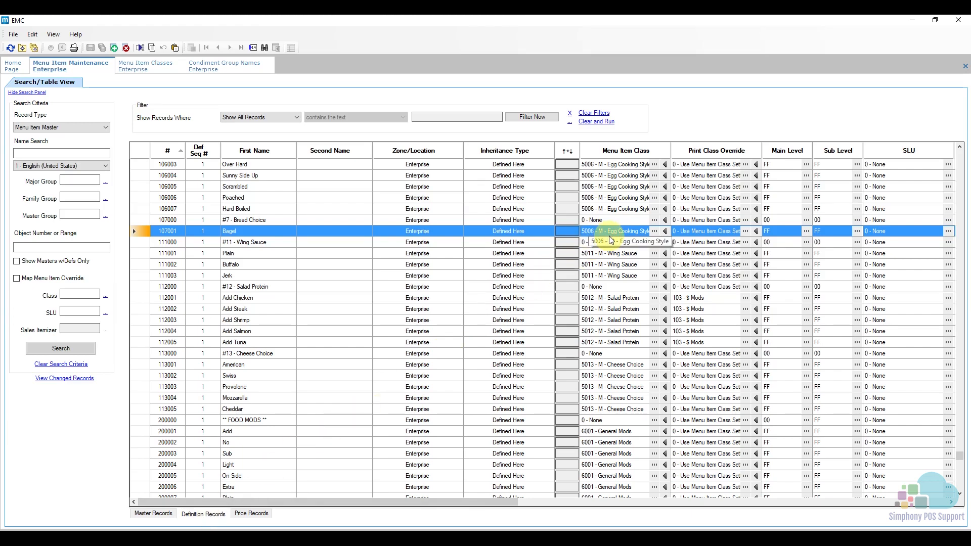
pyautogui.click(654, 232)
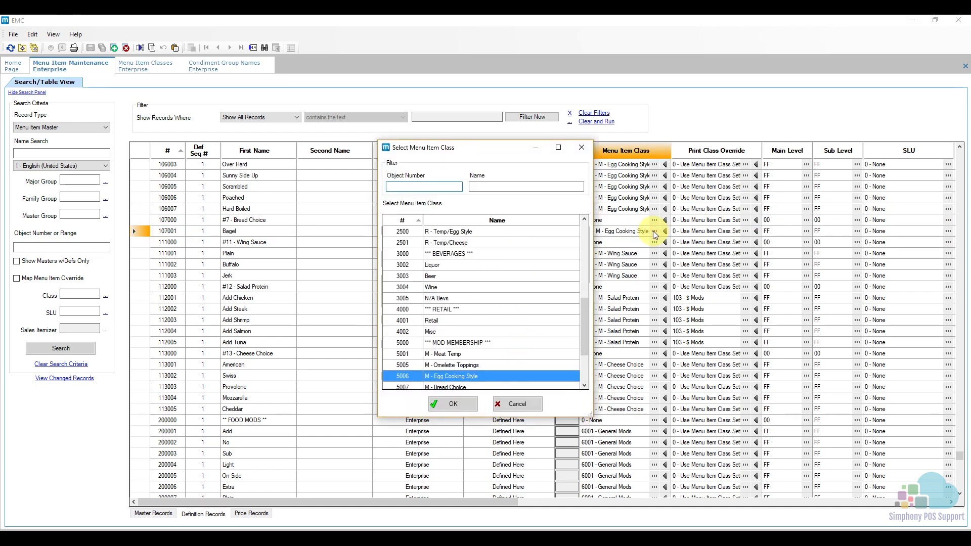
pyautogui.scroll(-1, 504, 334)
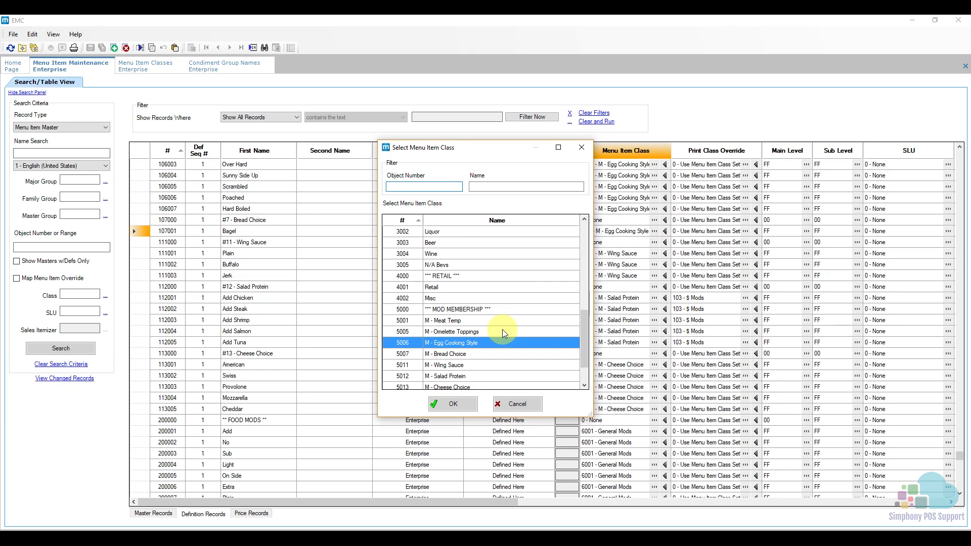
pyautogui.click(444, 356)
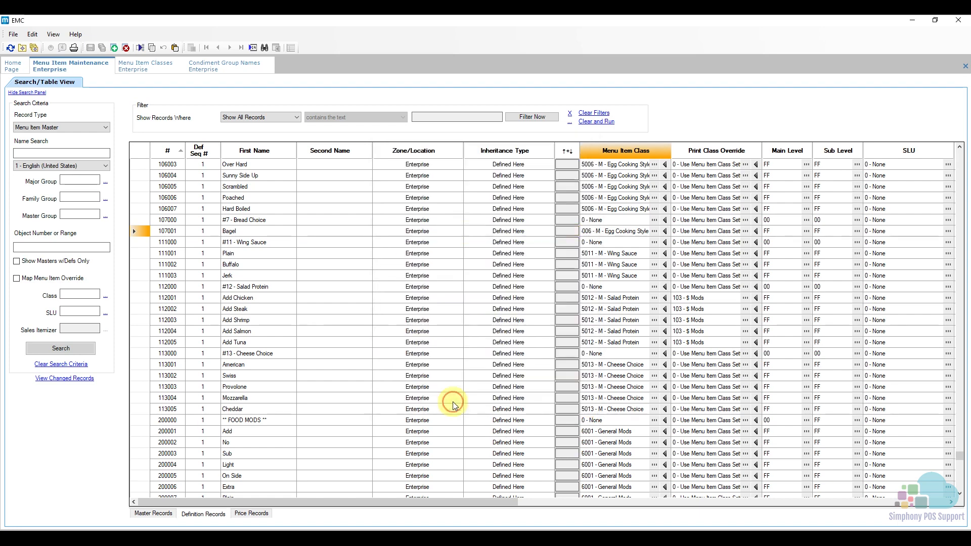
pyautogui.click(454, 404)
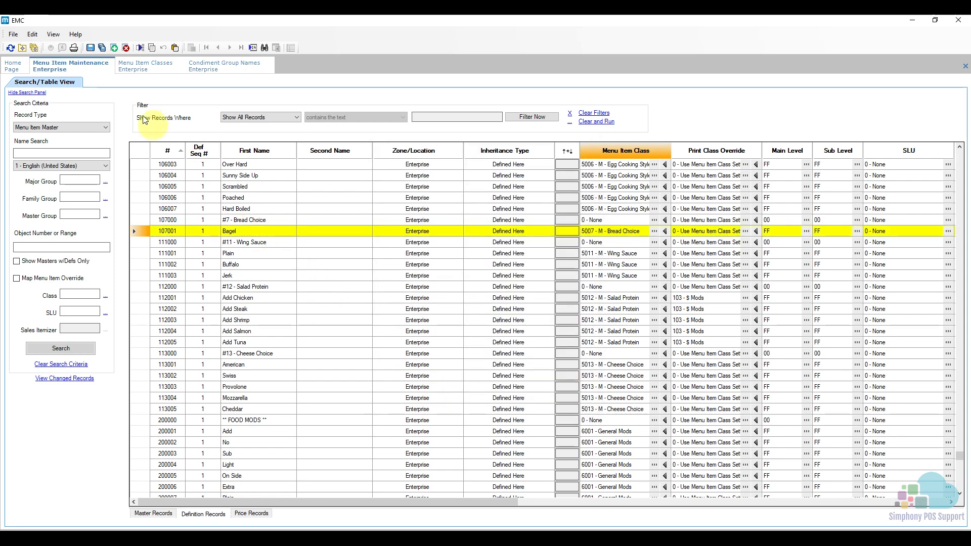
pyautogui.click(90, 48)
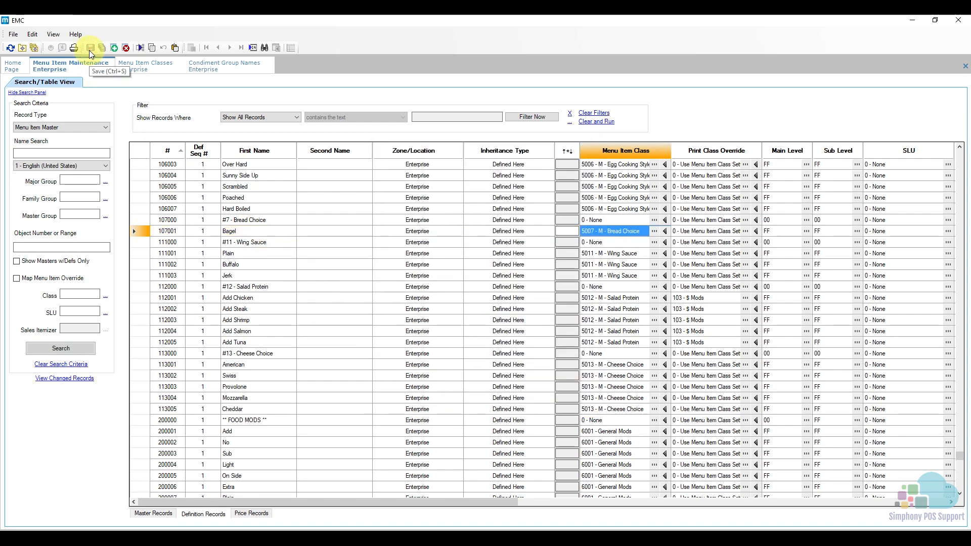
# - Insert menu item master 107002 named English Muffin, using 107001 - Bagel as the template
pyautogui.click(144, 232)
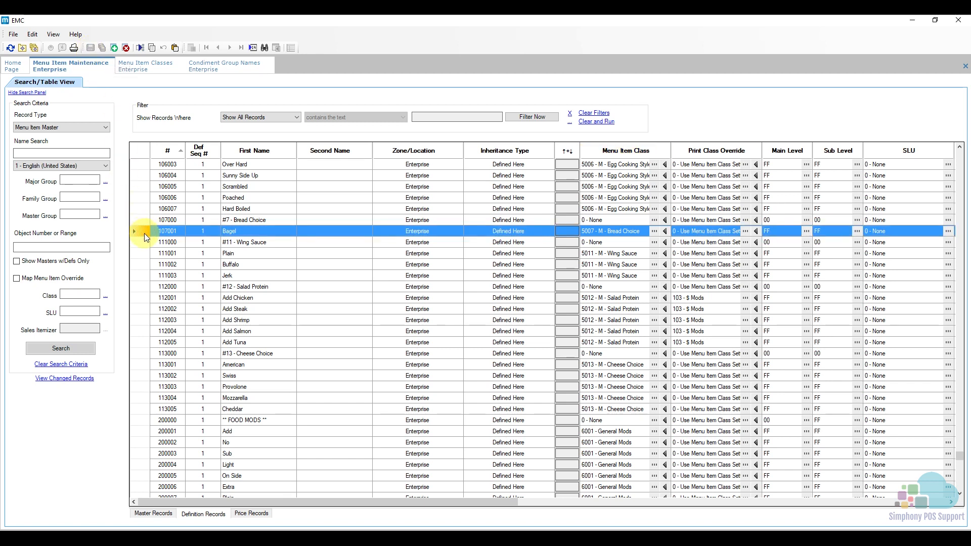
pyautogui.click(153, 513)
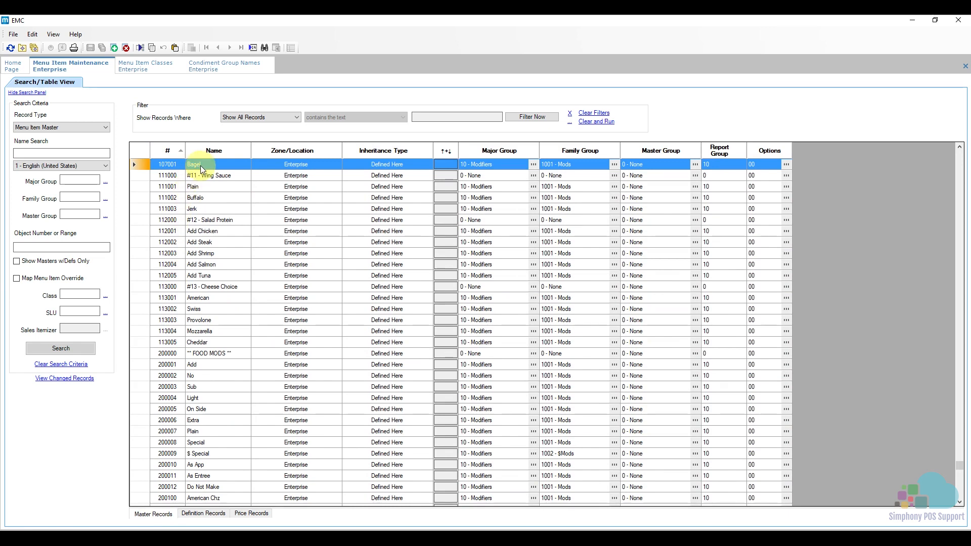
pyautogui.click(115, 51)
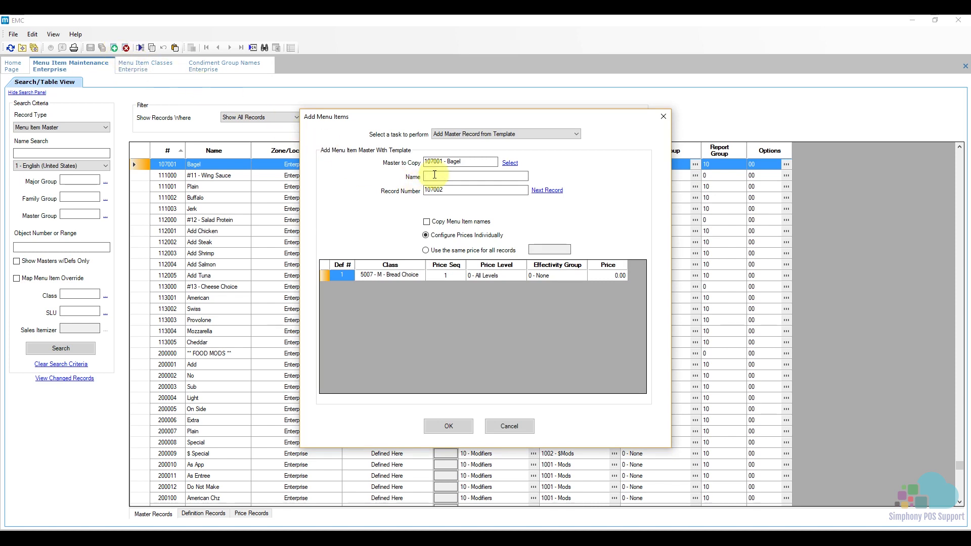
pyautogui.click(434, 174)
pyautogui.write('English Muffin')
pyautogui.click(457, 425)
pyautogui.click(560, 322)
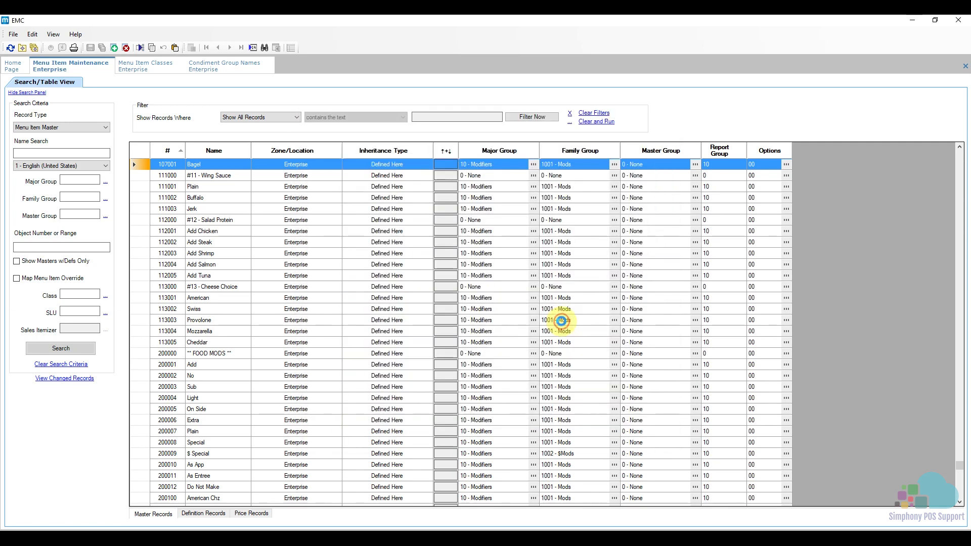
pyautogui.scroll(2, 228, 209)
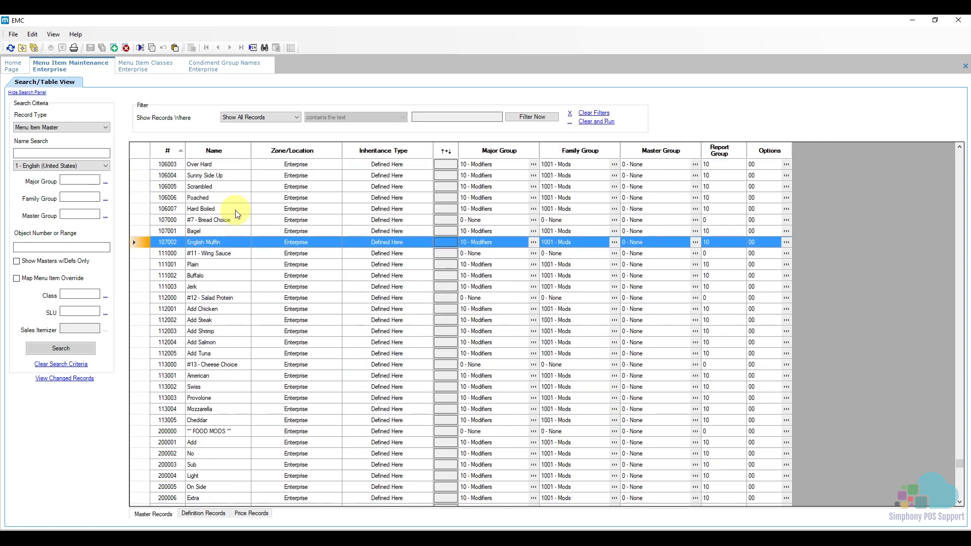
# - Search the menu item master names for salmon until the Smoked Salmon record is reached
pyautogui.keyDown('shift'); pyautogui.click(144, 231); pyautogui.keyUp('shift')
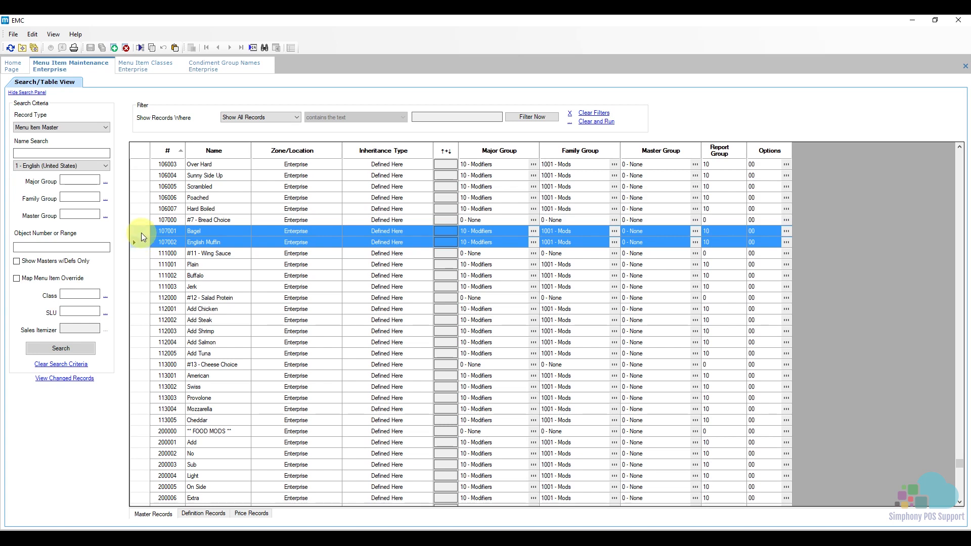
pyautogui.click(142, 233)
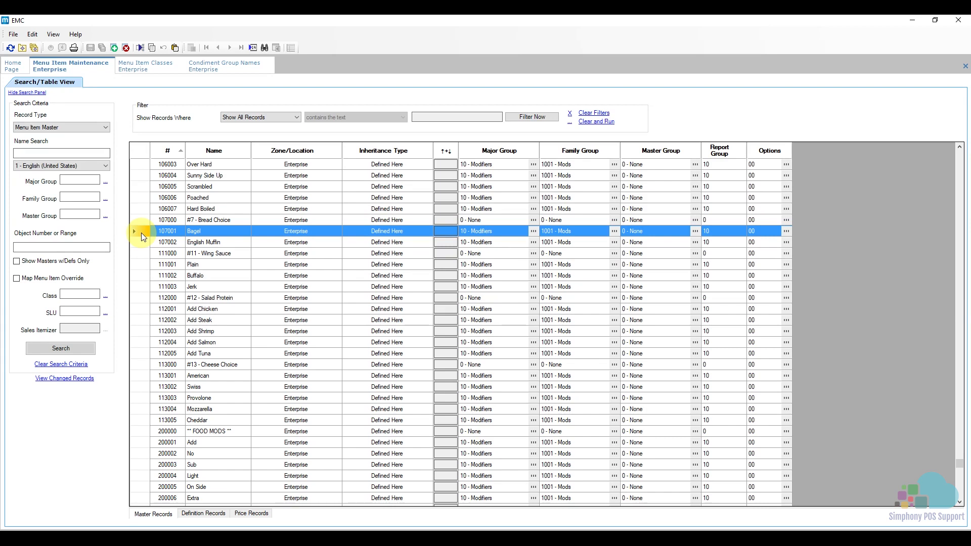
pyautogui.hotkey('ctrl', 'f')
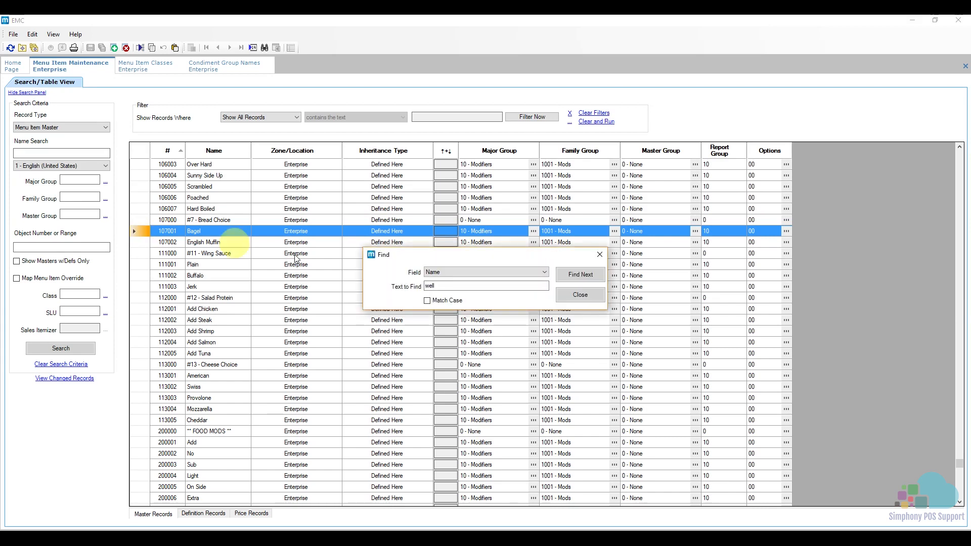
pyautogui.click(438, 286)
pyautogui.write('well')
pyautogui.press('BackSpace')
pyautogui.press('BackSpace')
pyautogui.press('BackSpace')
pyautogui.press('BackSpace')
pyautogui.write('salo')
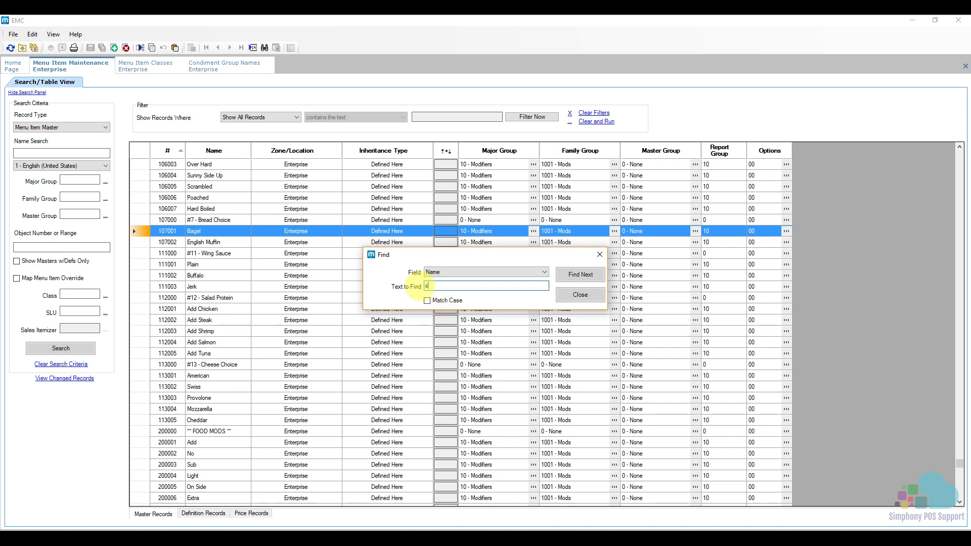
pyautogui.press('BackSpace')
pyautogui.write('mon')
pyautogui.press('Return')
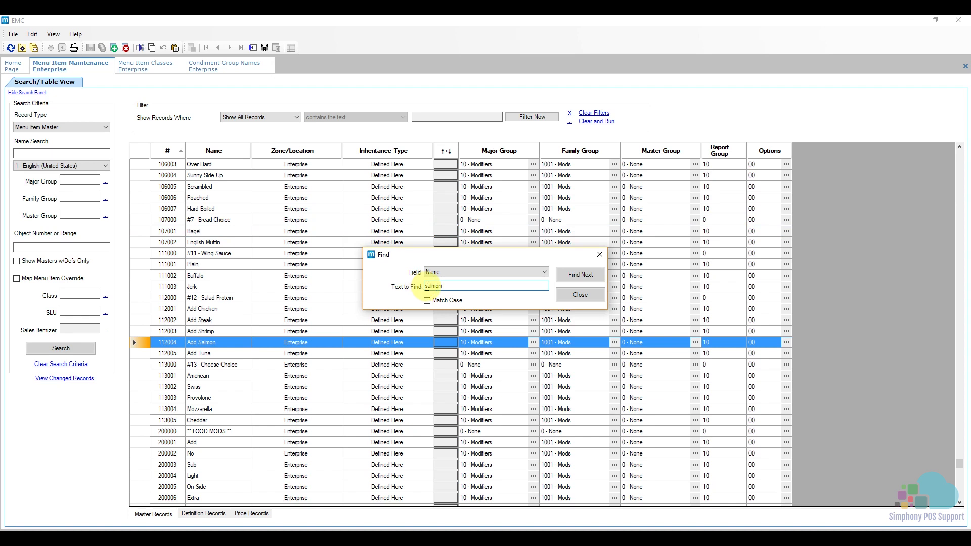
pyautogui.click(584, 274)
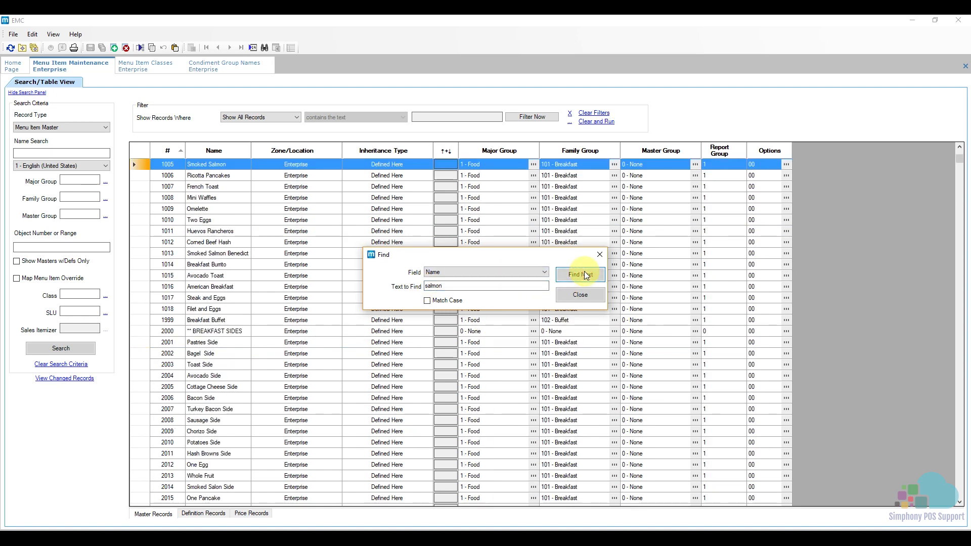
pyautogui.click(599, 255)
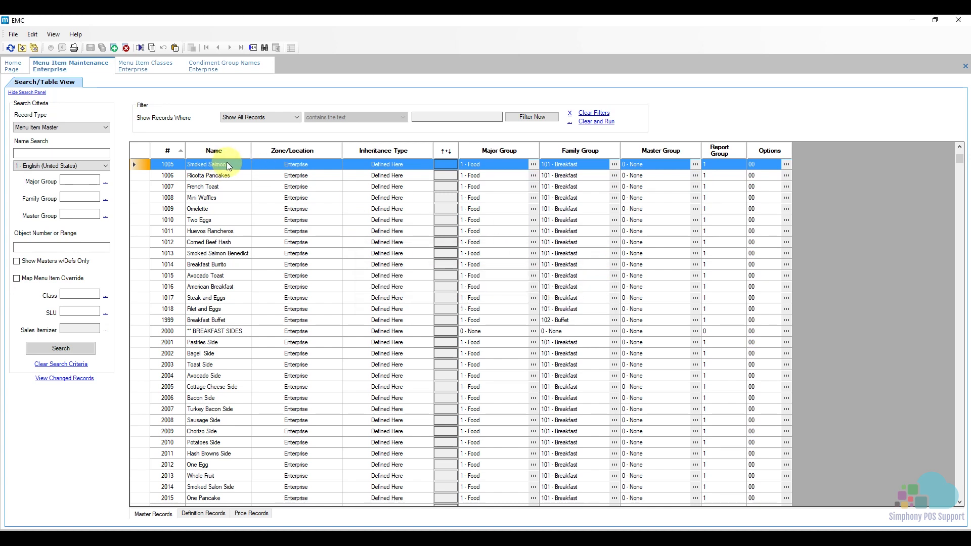
# - In the definition record of Smoked Salmon, set the menu item class to 2007 - R - Bread Choice and save
pyautogui.click(207, 515)
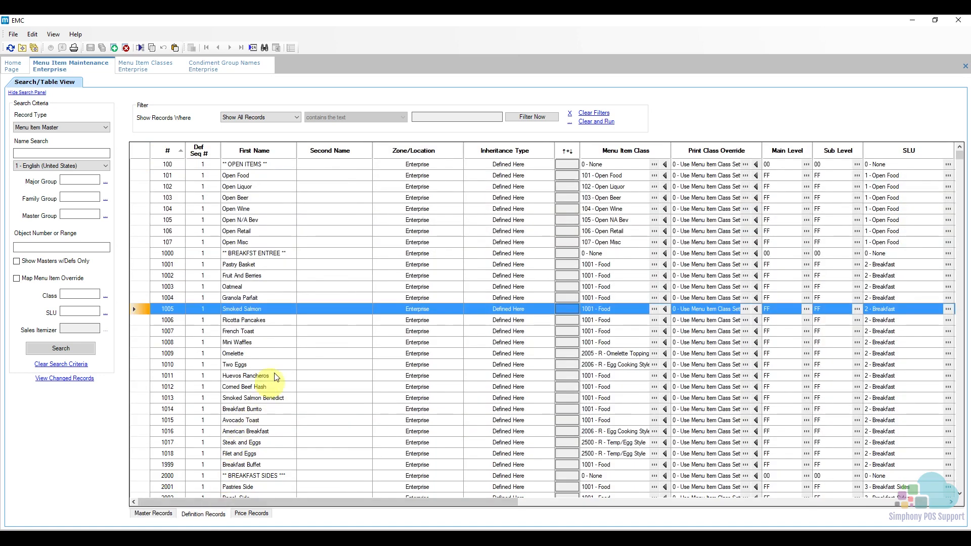
pyautogui.click(615, 309)
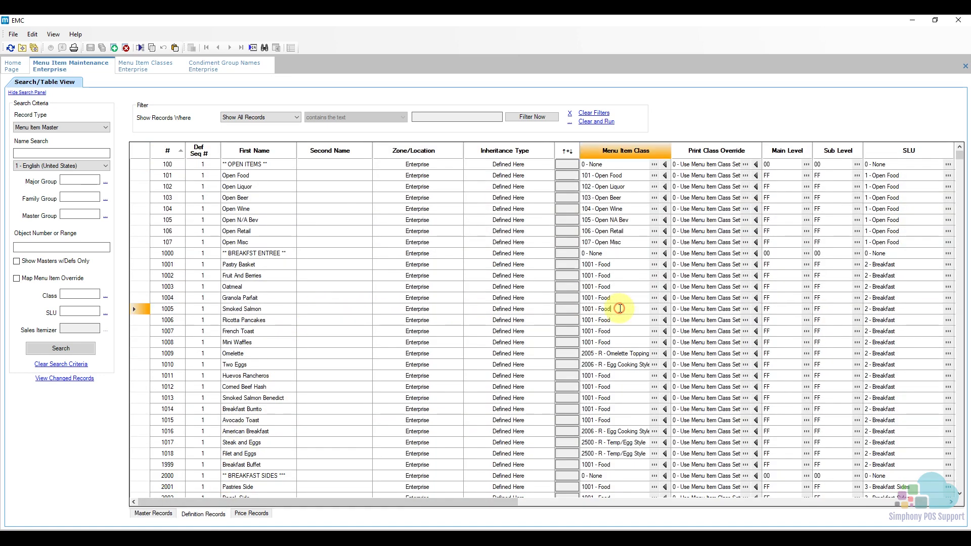
pyautogui.click(654, 309)
pyautogui.scroll(-2, 499, 341)
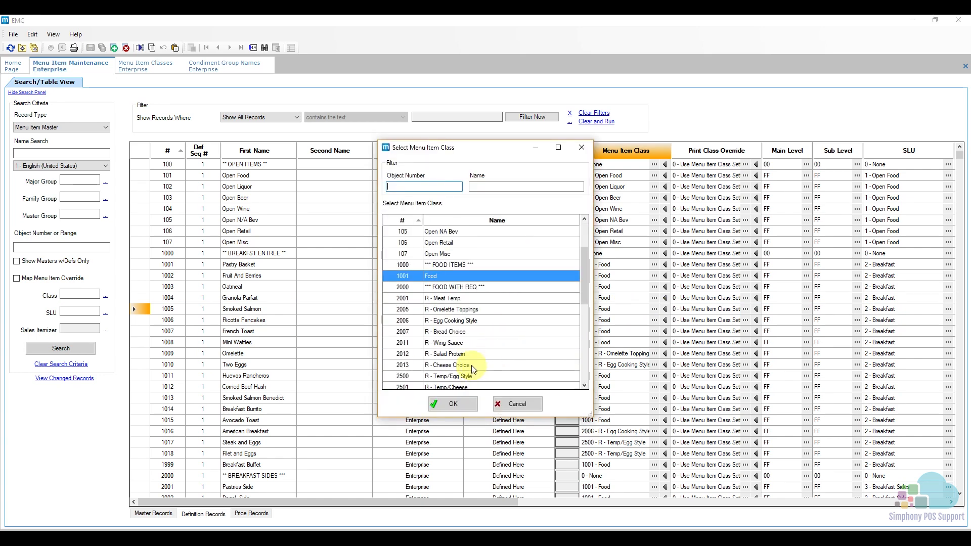
pyautogui.click(458, 332)
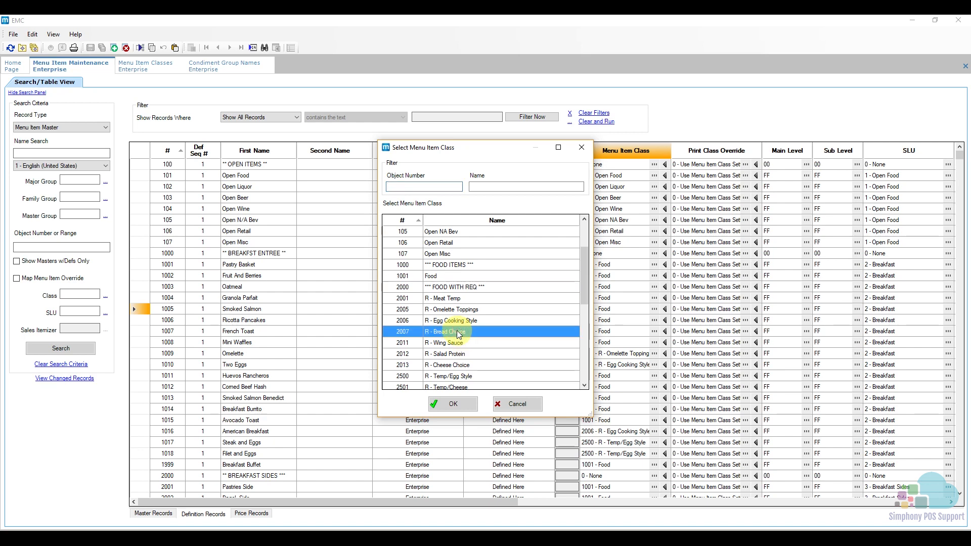
pyautogui.click(454, 405)
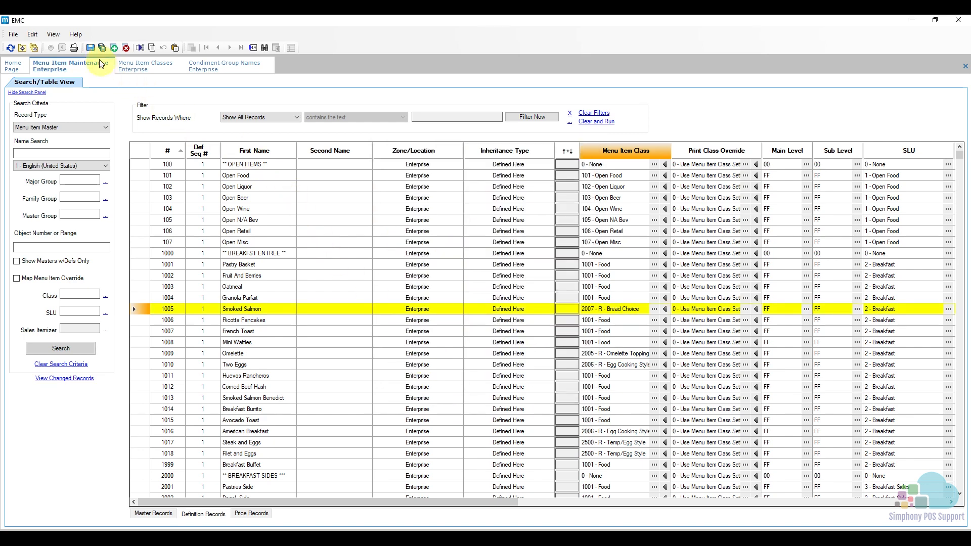
pyautogui.click(91, 48)
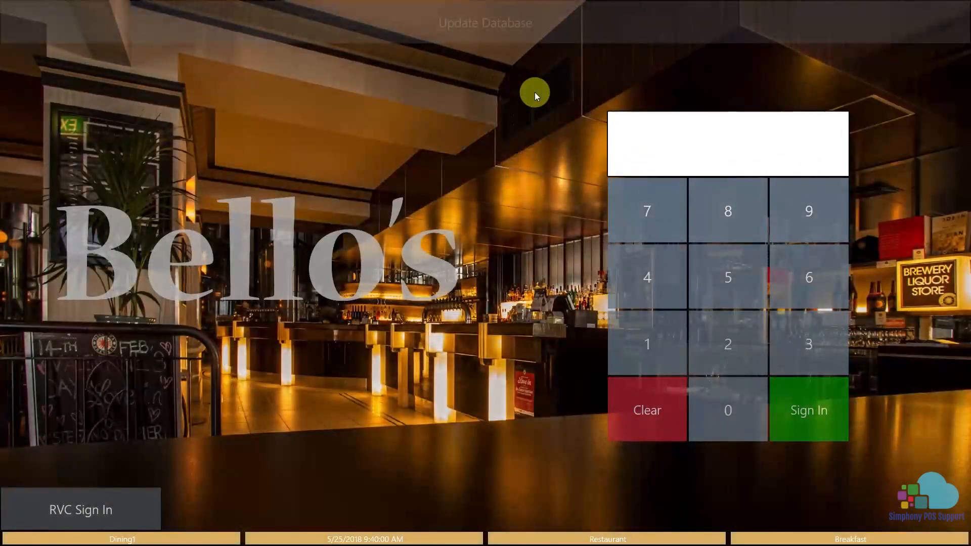
# - Switch to the Simphony POS workstation, update its database and sign in with the employee's sign-in code
pyautogui.click(508, 30)
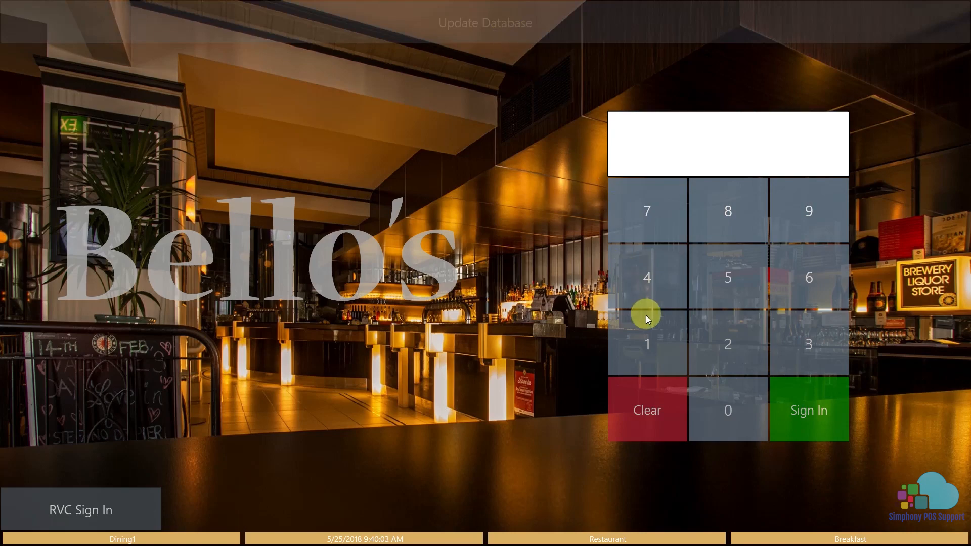
pyautogui.click(651, 332)
pyautogui.click(791, 400)
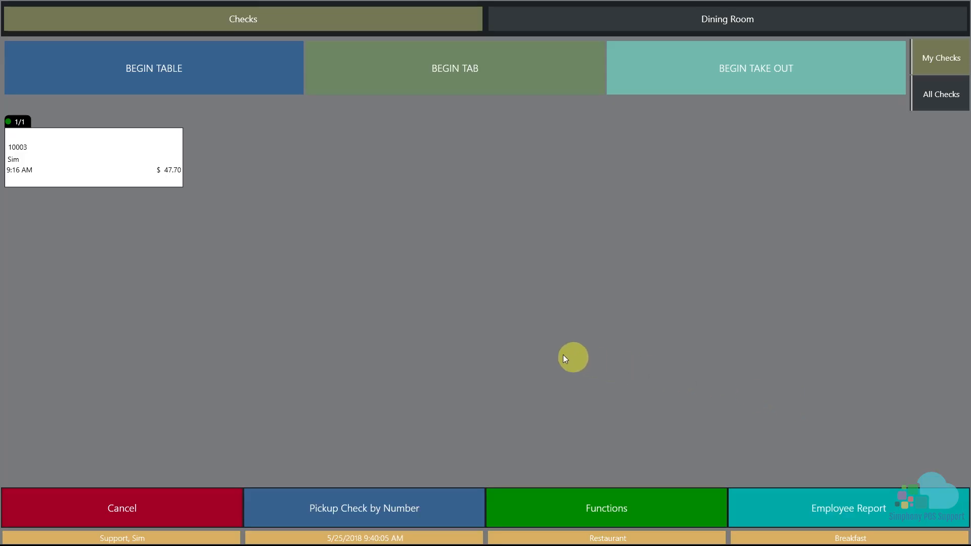
# - On the open check for table 1/1, order Smoked Salmon for seat 4 with Bagel as the bread choice
pyautogui.click(165, 170)
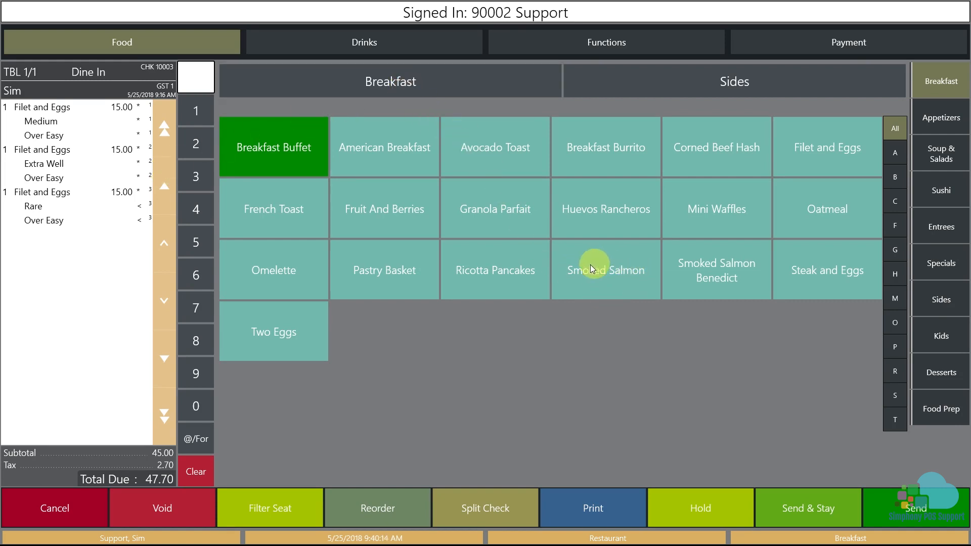
pyautogui.click(597, 279)
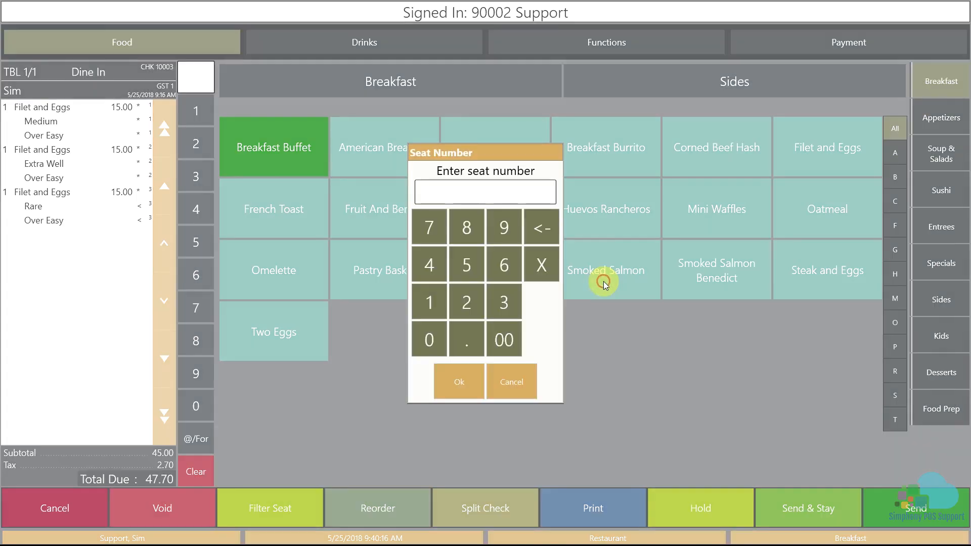
pyautogui.click(437, 267)
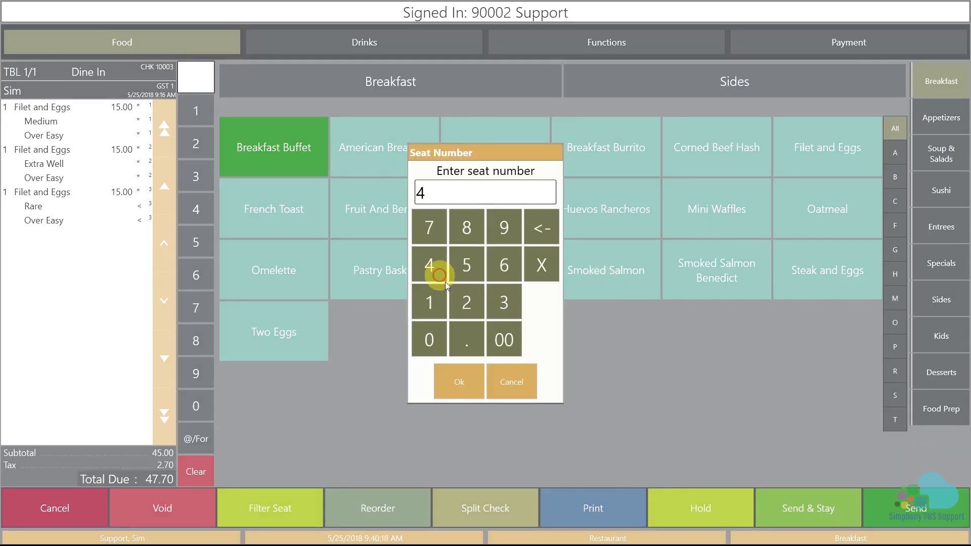
pyautogui.click(469, 382)
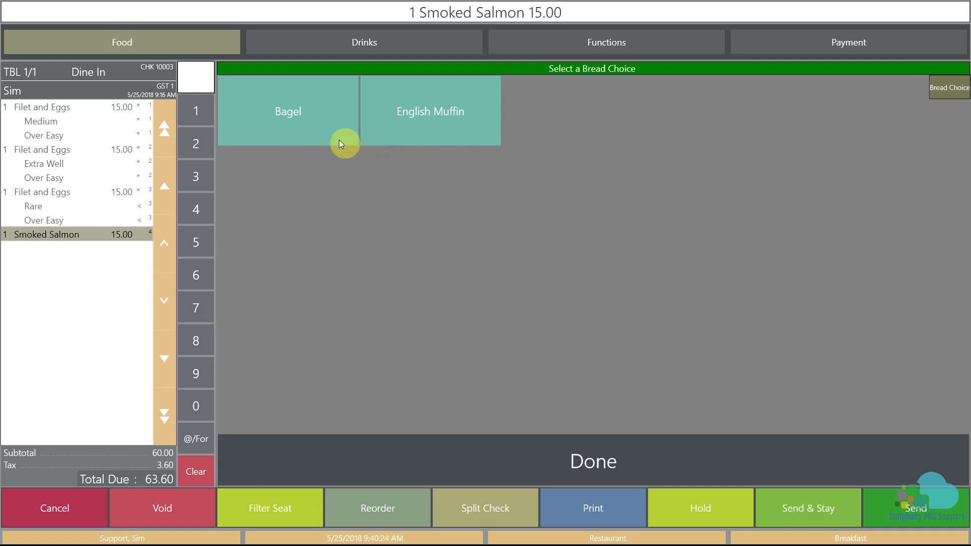
pyautogui.click(313, 123)
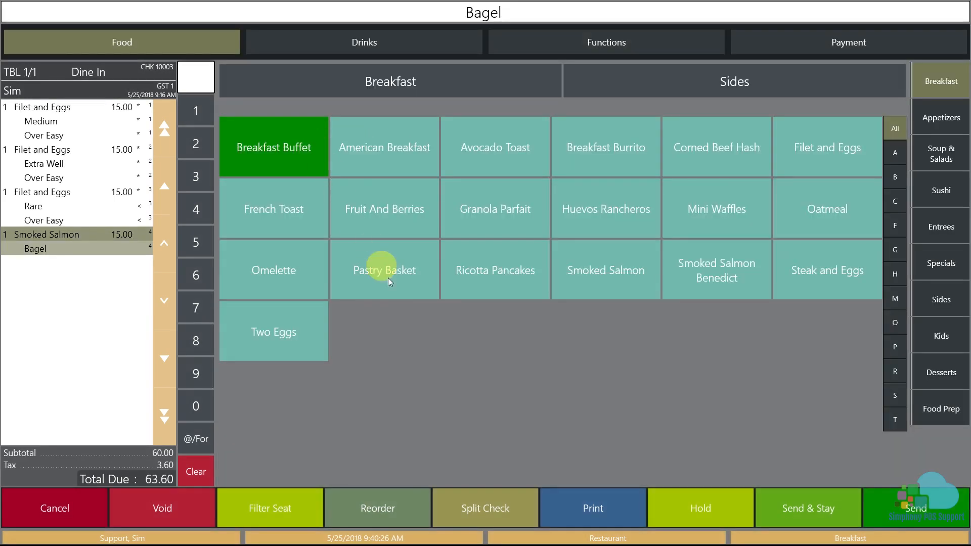